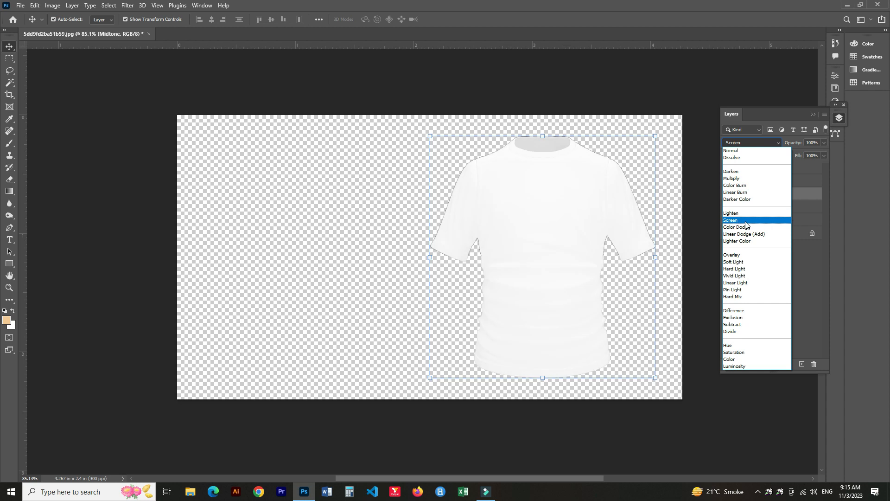
Set the Midtone layer's blend mode to Overlay and the Shadow layer's blend mode to Linear Burn.
left_click(740, 255)
left_click(775, 182)
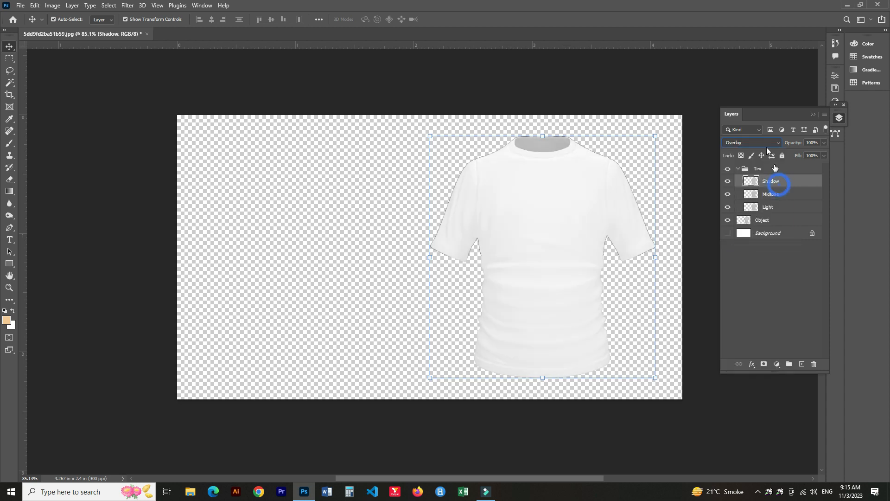
left_click(751, 142)
left_click(746, 193)
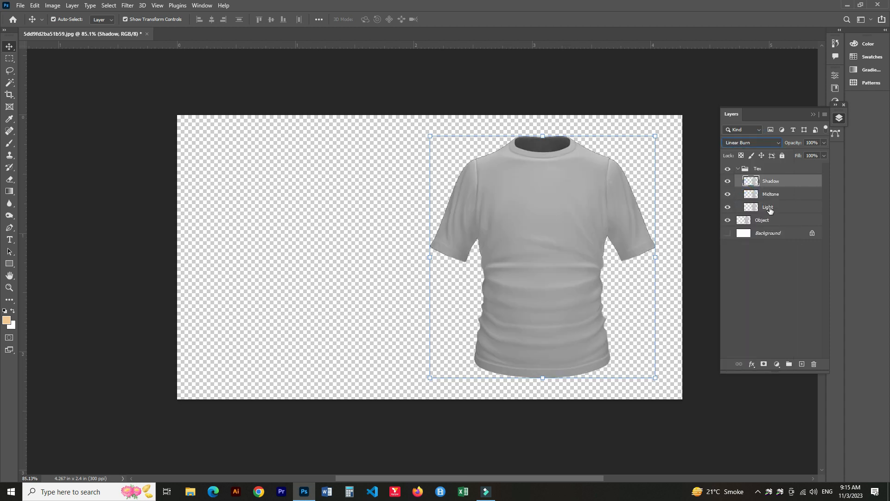
Set the Light layer's blend mode to Screen.
left_click(772, 207)
left_click(763, 142)
left_click(744, 221)
Add a white Solid Color fill layer directly above the Object layer.
left_click(763, 220)
left_click(777, 364)
left_click(798, 201)
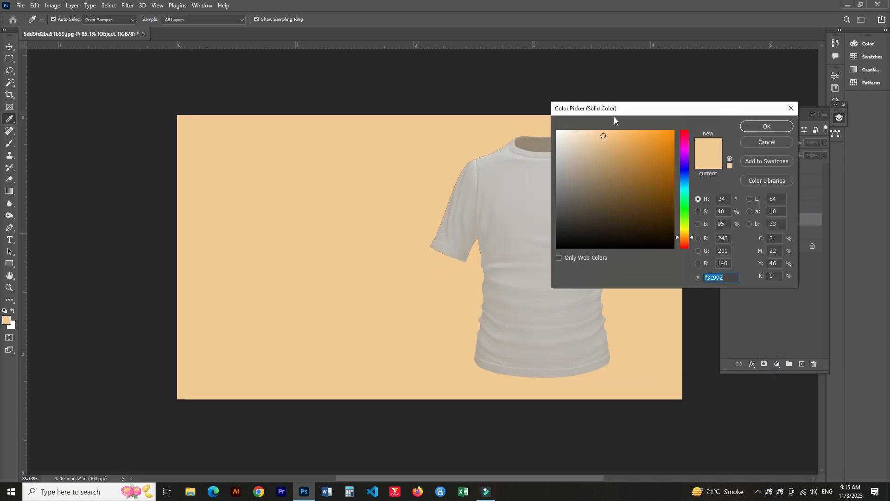
left_click(559, 131)
left_click(771, 122)
Create a shirt-shaped layer mask from the Light layer and move it onto the Color Fill 1 layer.
left_click(751, 208, "ctrl")
left_click(768, 207)
left_click(764, 364)
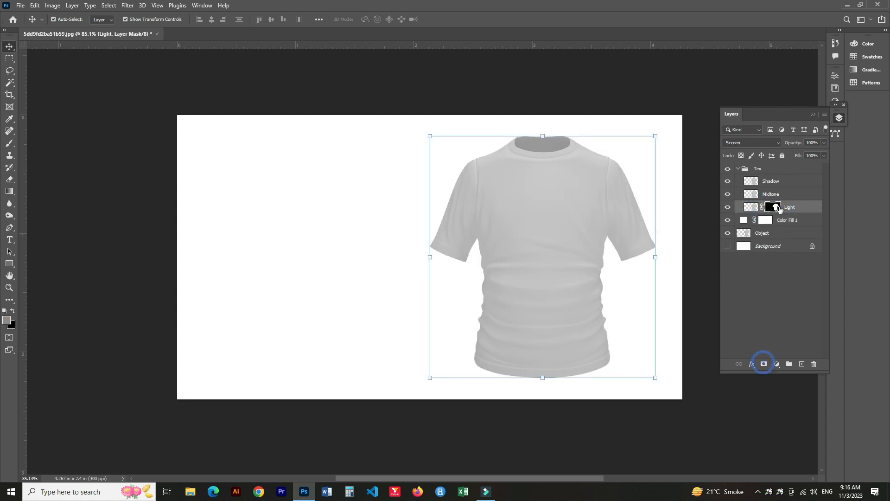
left_click_drag(769, 214, 765, 220)
left_click(397, 182)
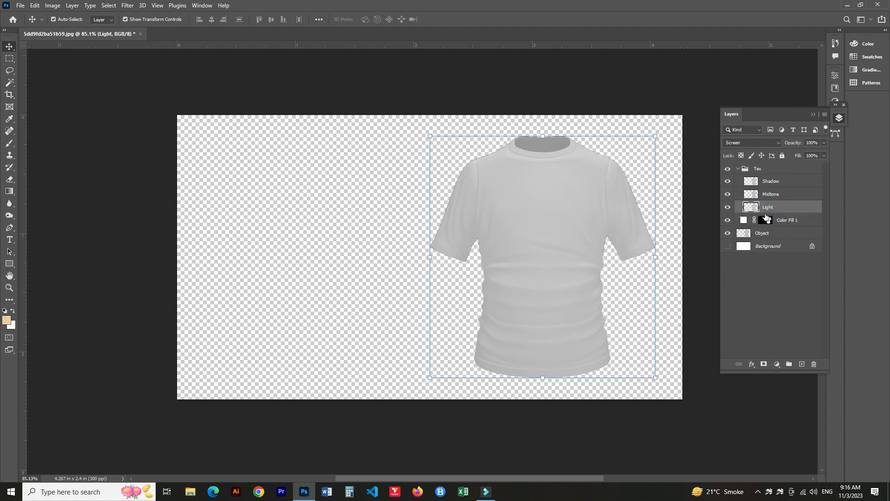
Apply Levels to the Shadow layer with input white at 231 and output black at 18.
left_click(760, 180)
key("i")
key("ctrl+l")
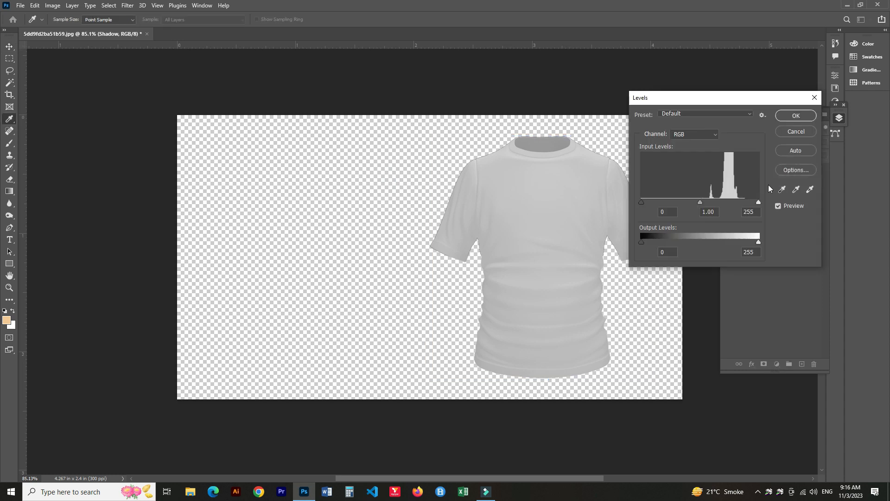
left_click_drag(758, 203, 747, 203)
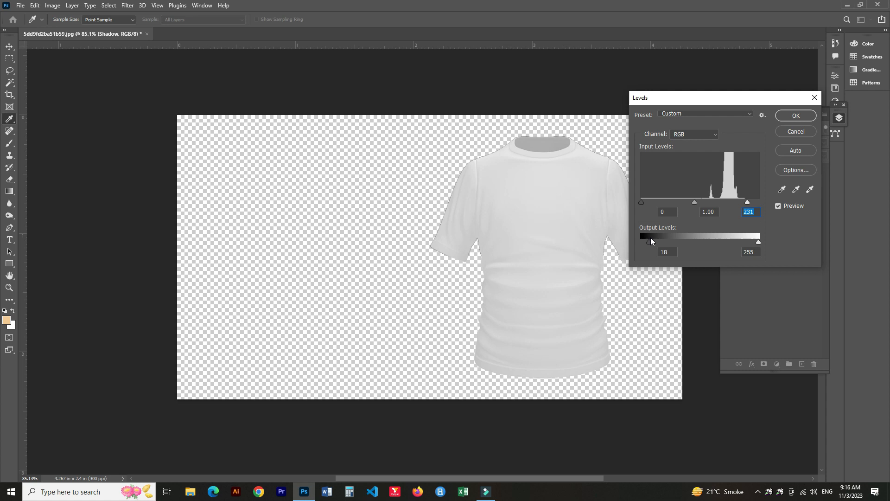
left_click(795, 116)
key("v")
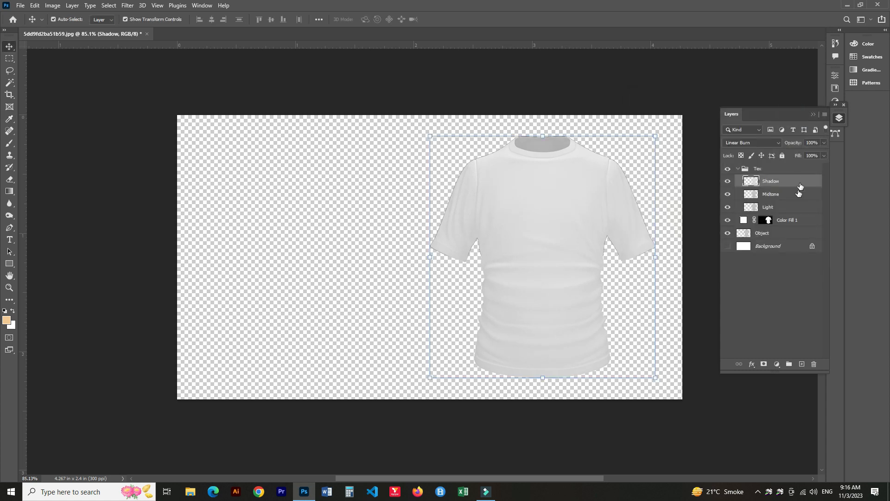
Change the Color Fill 1 layer's color to black.
left_click(777, 195)
left_click(769, 208)
double_click(743, 219)
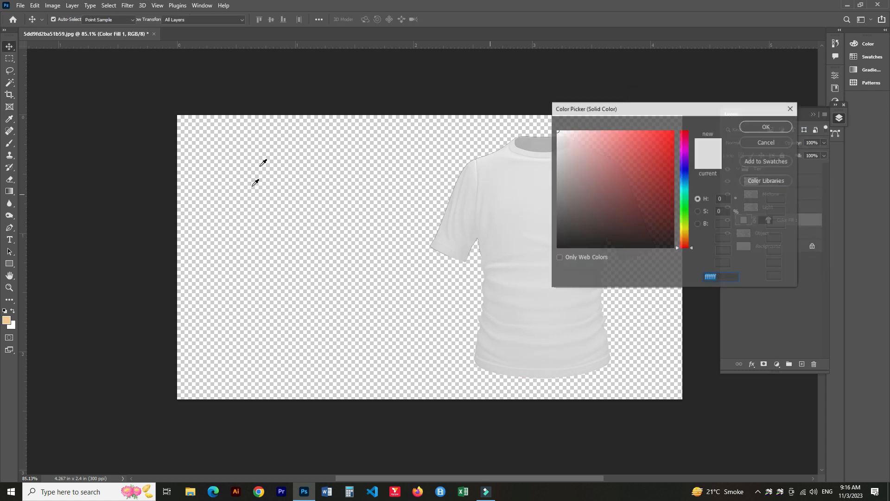
left_click_drag(560, 237, 556, 251)
left_click(765, 126)
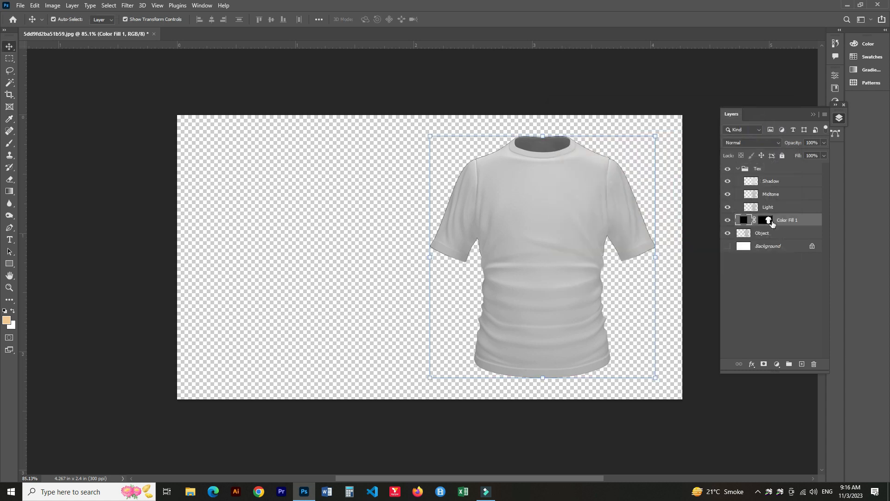
Apply Levels to the Light layer with the output white level set to 54.
left_click(779, 210)
key("i")
key("ctrl+l")
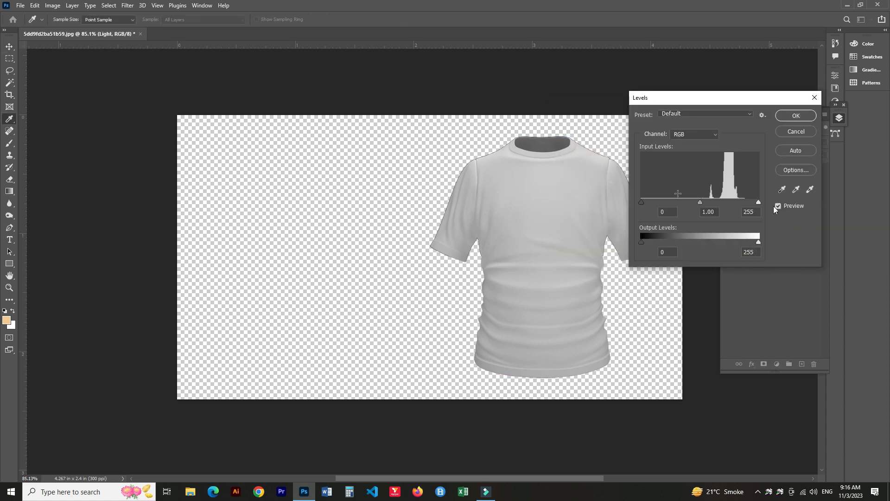
left_click_drag(747, 242, 666, 248)
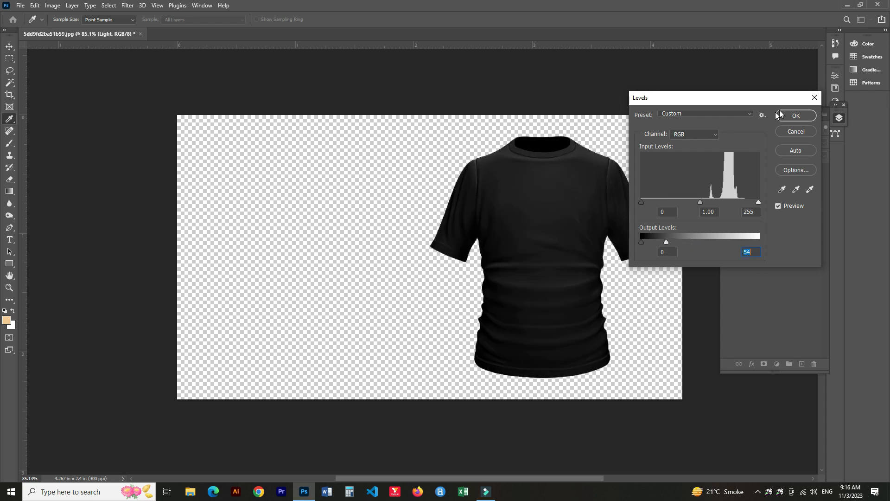
left_click(795, 116)
key("v")
Set the Midtone layer's opacity to 15% and the Light layer's opacity to 80%.
left_click(782, 197)
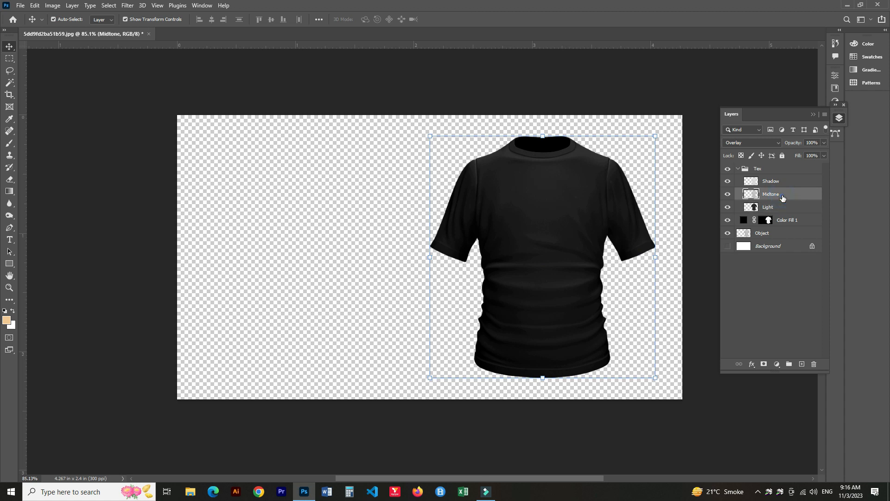
key("1")
key("5")
left_click(781, 207)
key("8")
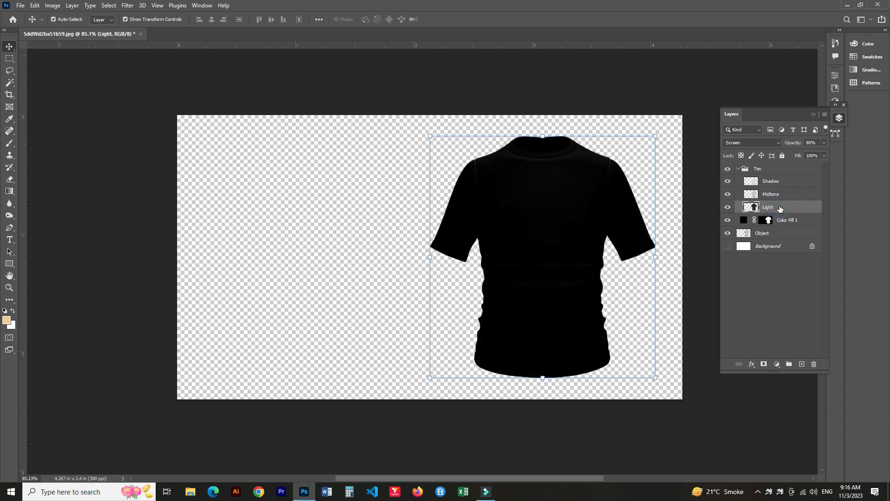
Apply Levels to the Light layer, raising the midtone gamma to 2.51.
left_click(779, 194)
left_click(775, 202)
key("ctrl+l")
left_click_drag(700, 202, 664, 203)
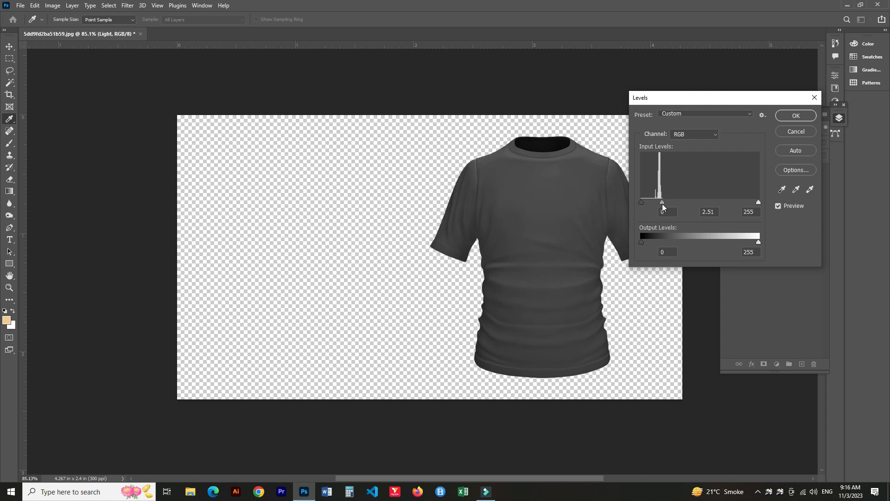
left_click(798, 118)
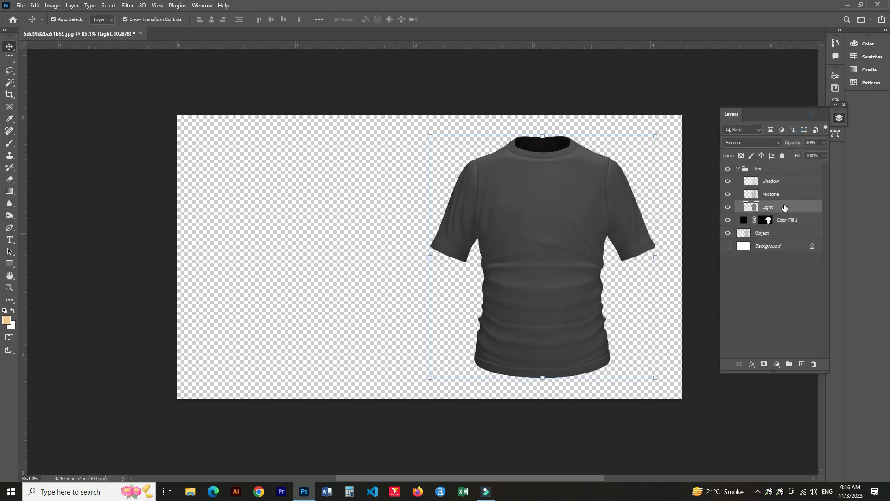
Collapse the Tex group and select the Object layer.
key("ctrl+shift+z")
key("ctrl+z")
left_click(781, 265)
left_click(738, 169)
left_click(760, 194)
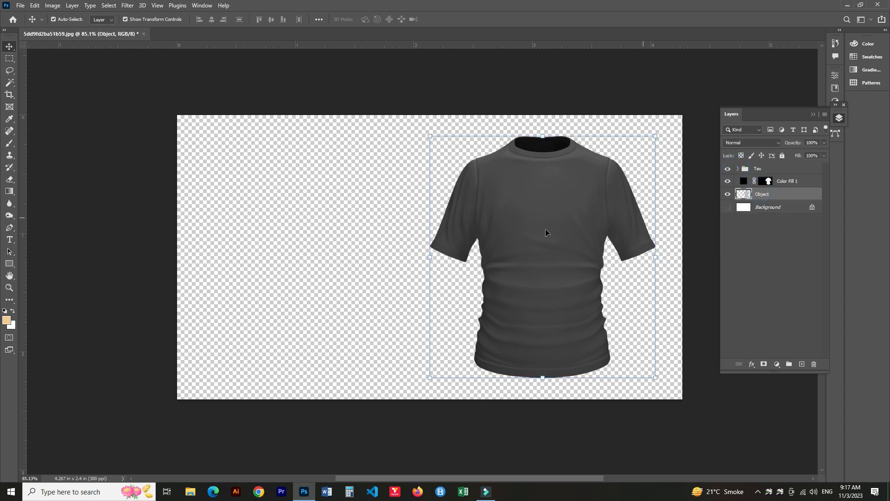
With the Pen tool in Shape mode, start a shape path at the left shoulder seam of the shirt.
scroll(509, 226, "up", 5)
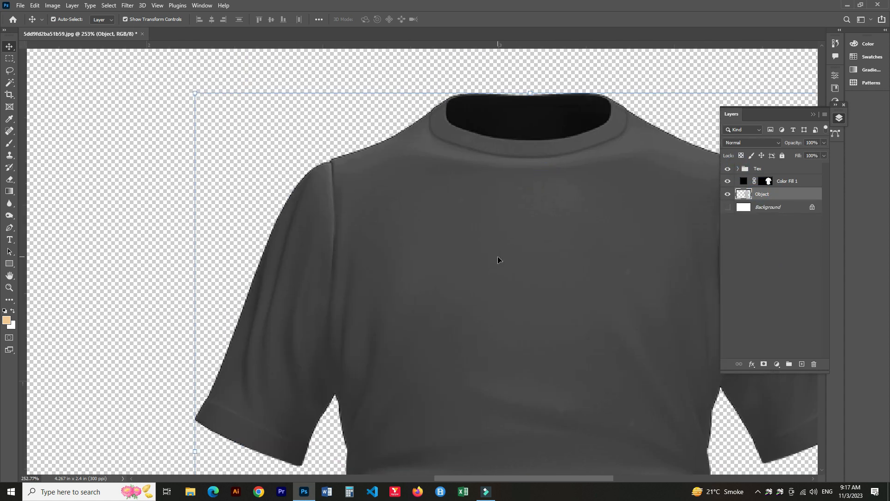
key("p")
scroll(373, 245, "up", 4)
left_click(376, 168)
scroll(388, 198, "up", 4)
left_click_drag(435, 358, 433, 121)
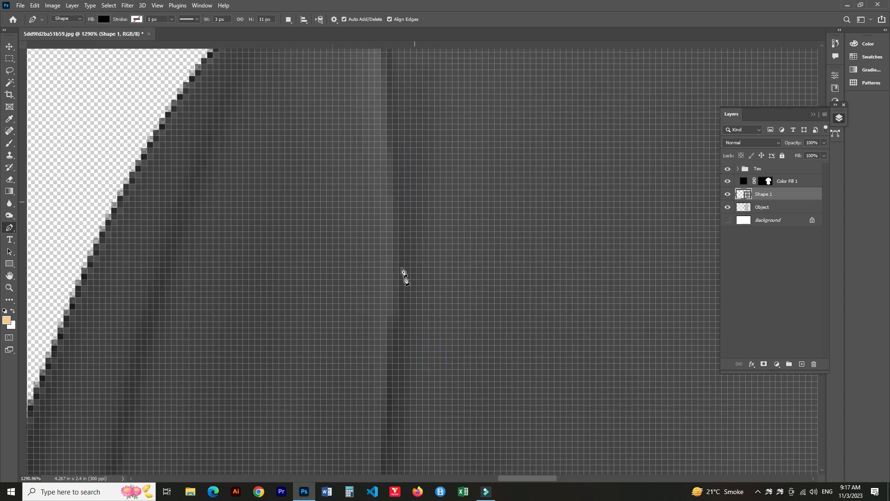
left_click_drag(474, 193, 433, 471)
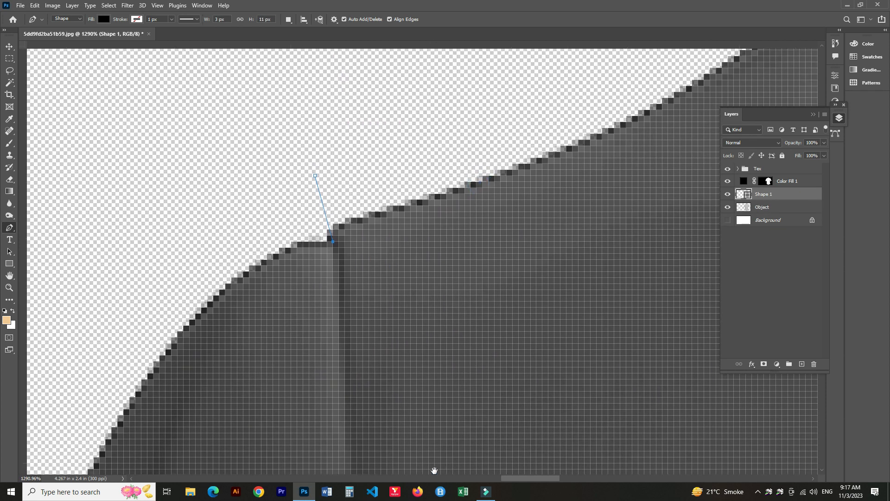
Extend the path straight down the left sleeve seam to the left armpit.
left_click_drag(414, 335, 451, 150)
left_click_drag(386, 342, 383, 420)
scroll(386, 345, "down", 3)
left_click_drag(515, 399, 540, 70)
left_click_drag(505, 368, 506, 304)
left_click_drag(425, 382, 429, 461)
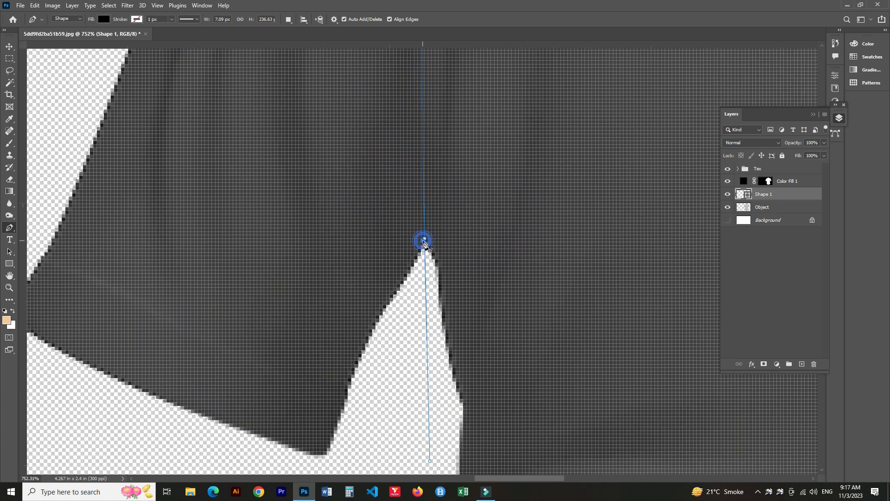
left_click(424, 238, "alt")
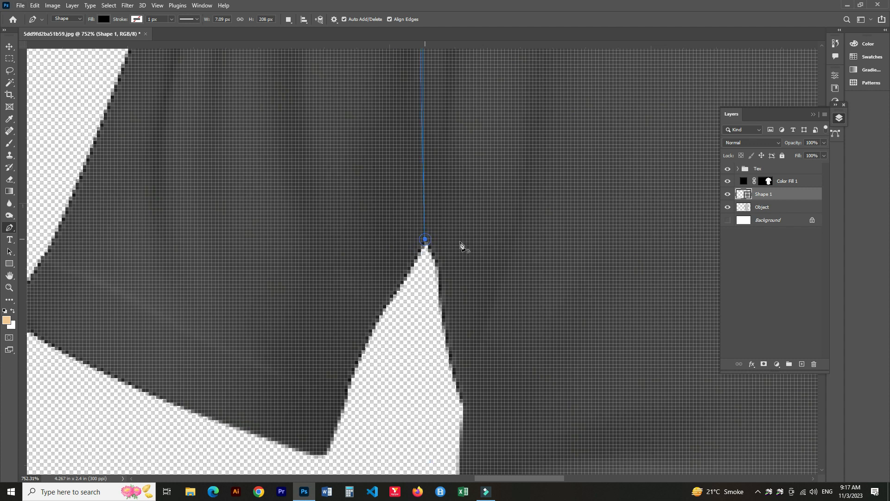
Hide the Color Fill 1 layer and continue the path down the left side of the shirt body.
left_click(728, 181)
scroll(442, 343, "down", 5)
scroll(530, 378, "down", 5)
left_click(455, 339)
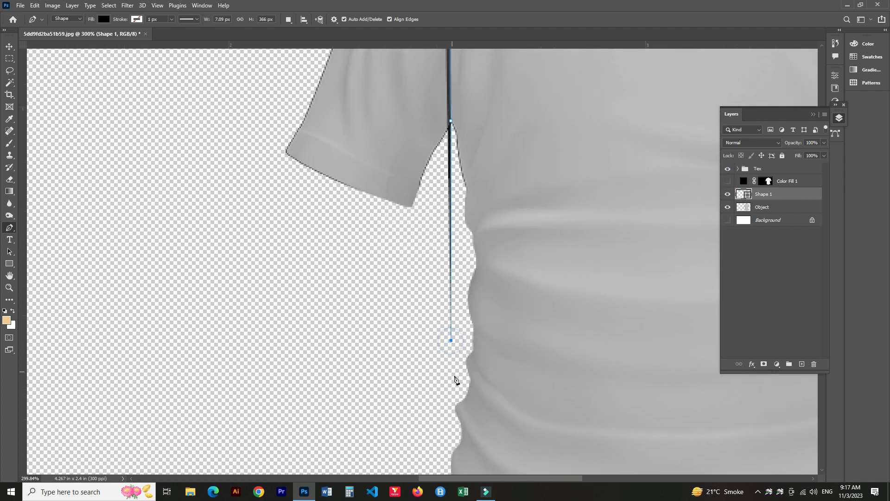
scroll(455, 339, "down", 3)
left_click(441, 237)
scroll(442, 243, "up", 3)
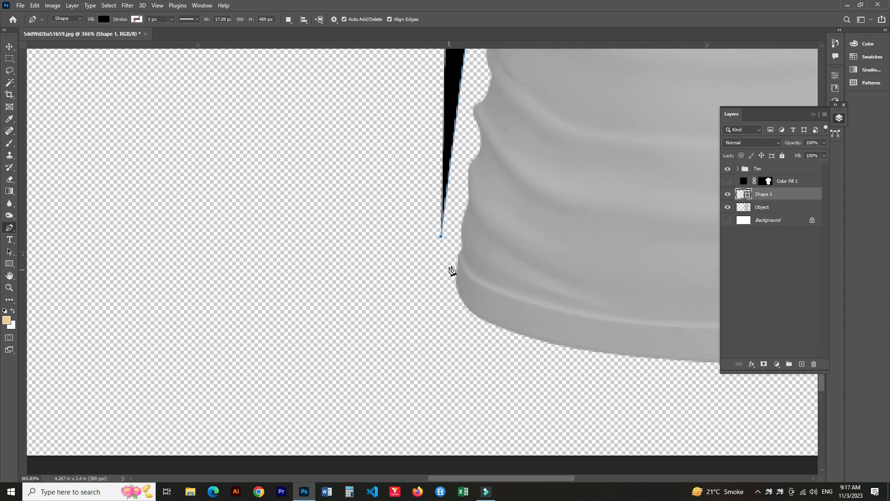
left_click(460, 250)
Curve the path around the lower left corner and along the bottom hem.
scroll(514, 284, "up", 3)
left_click_drag(440, 310, 547, 344)
left_click(440, 310, "alt")
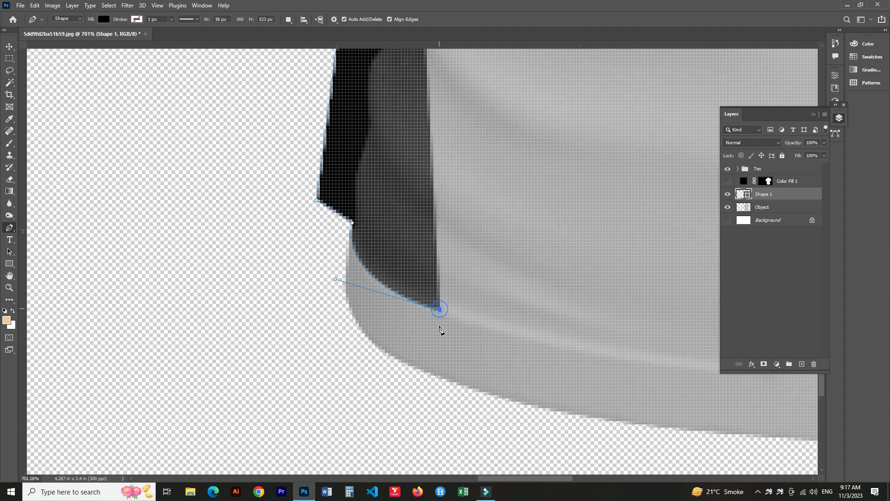
scroll(439, 324, "down", 3)
left_click_drag(554, 287, 341, 245)
left_click_drag(383, 302, 472, 302)
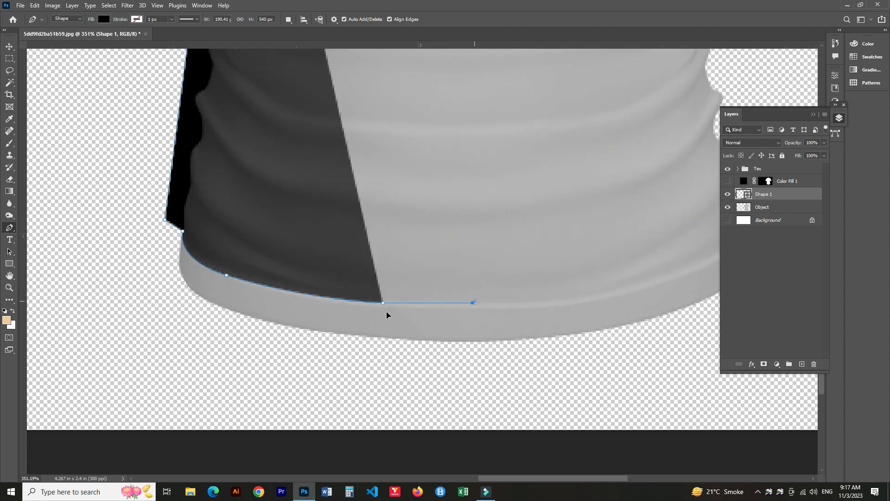
left_click(458, 306)
Continue the path along the hem to the shirt's lower right corner.
scroll(510, 311, "right", 3)
left_click_drag(510, 304, 577, 273)
left_click(510, 305, "alt")
left_click_drag(536, 293, 496, 350)
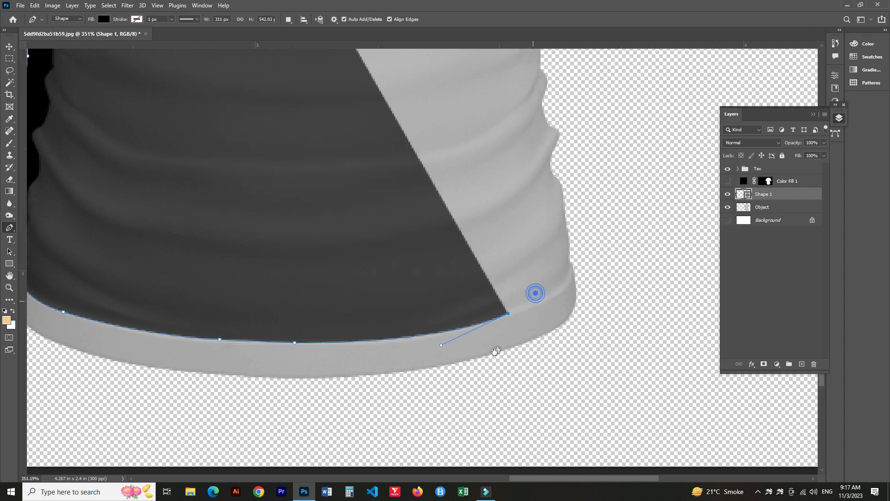
scroll(537, 350, "up", 2)
left_click_drag(529, 286, 533, 227)
scroll(533, 227, "down", 7)
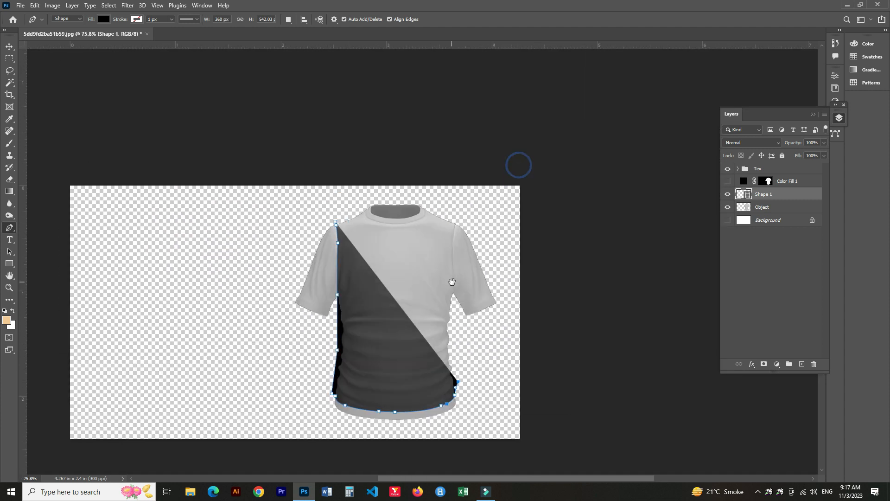
Trace the path up the right side of the body past the armpit to the right shoulder.
scroll(452, 281, "up", 5)
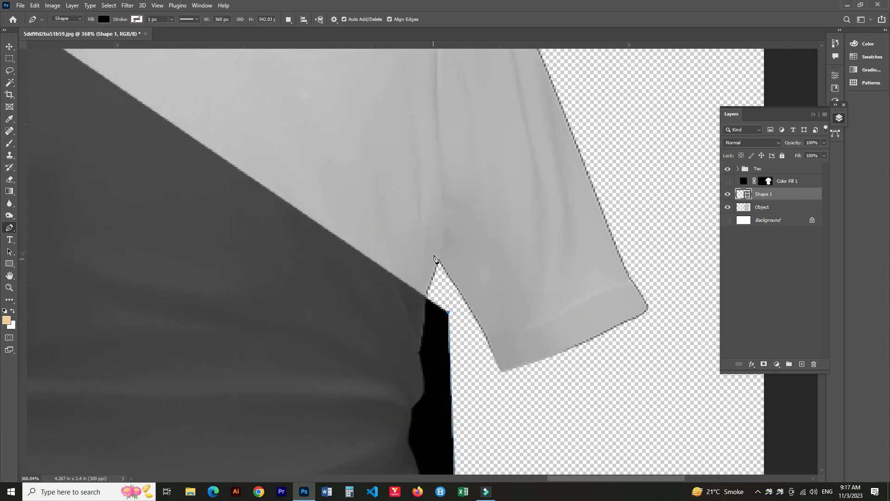
scroll(434, 261, "up", 1)
left_click(439, 259)
left_click_drag(437, 206, 470, 347)
left_click(448, 375, "alt")
left_click_drag(447, 232, 471, 205)
left_click(462, 196)
left_click(423, 175)
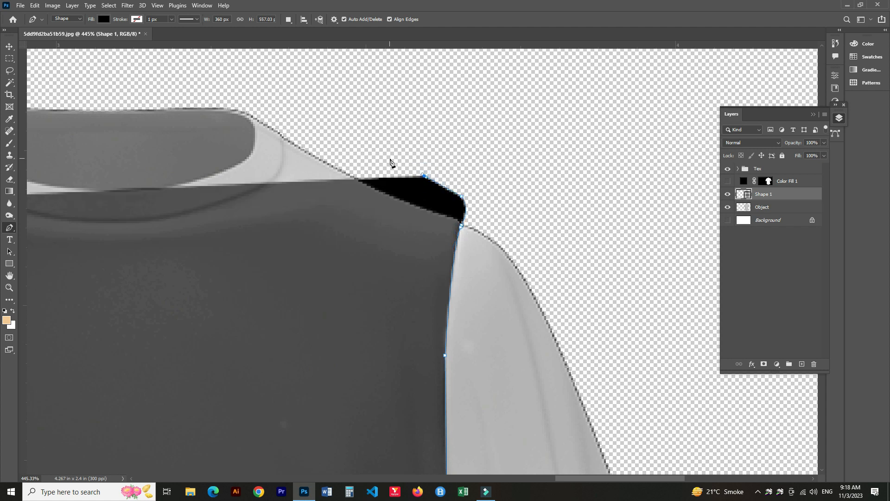
Curve the path across the right shoulder to the right edge of the collar.
scroll(403, 186, "up", 5)
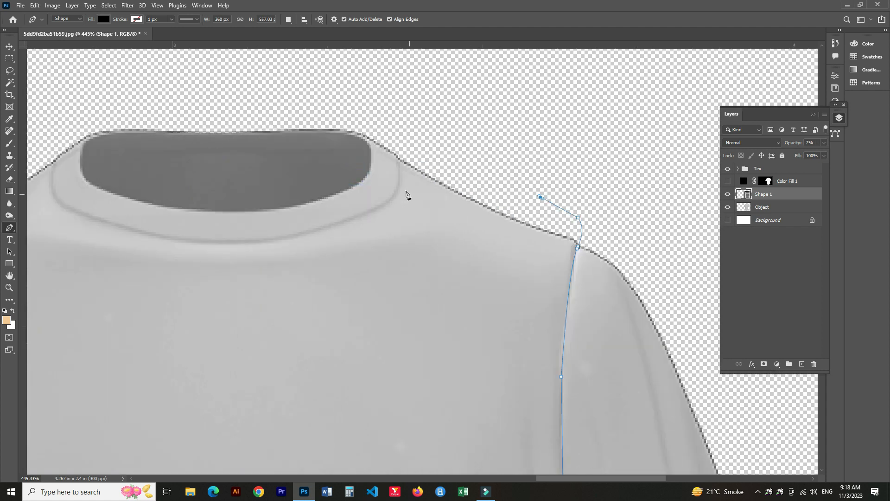
left_click_drag(338, 236, 260, 278)
key("ctrl+z")
left_click_drag(373, 217, 342, 240)
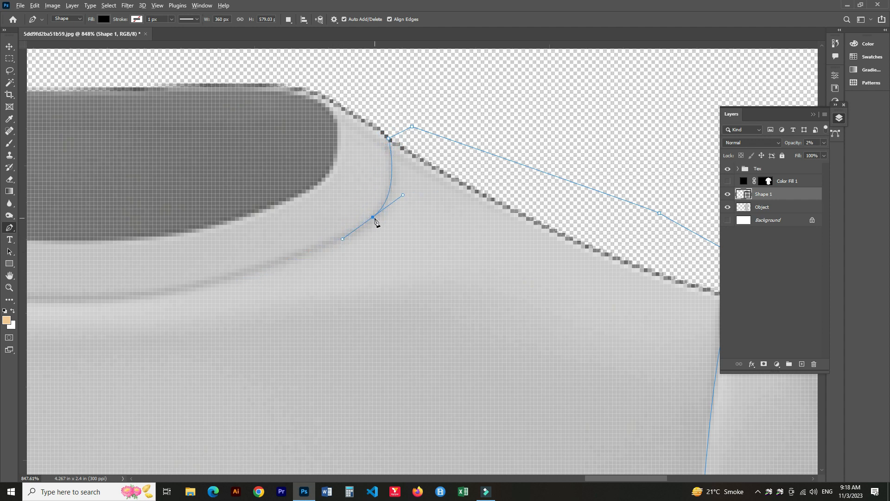
left_click_drag(355, 292, 484, 203)
left_click_drag(259, 205, 130, 209)
left_click(259, 205, "alt")
Curve the path along the collar's lower edge and close it at the left collar corner.
left_click_drag(180, 229, 403, 336)
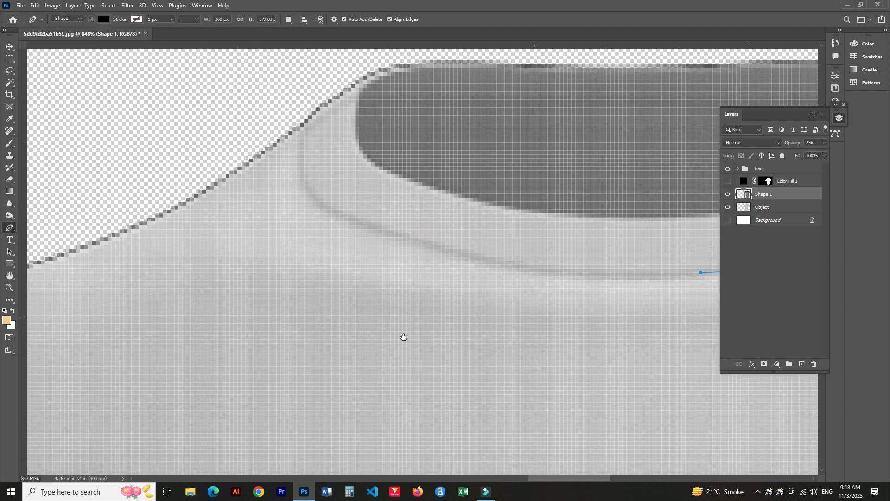
left_click(235, 292)
left_click_drag(234, 292, 185, 267)
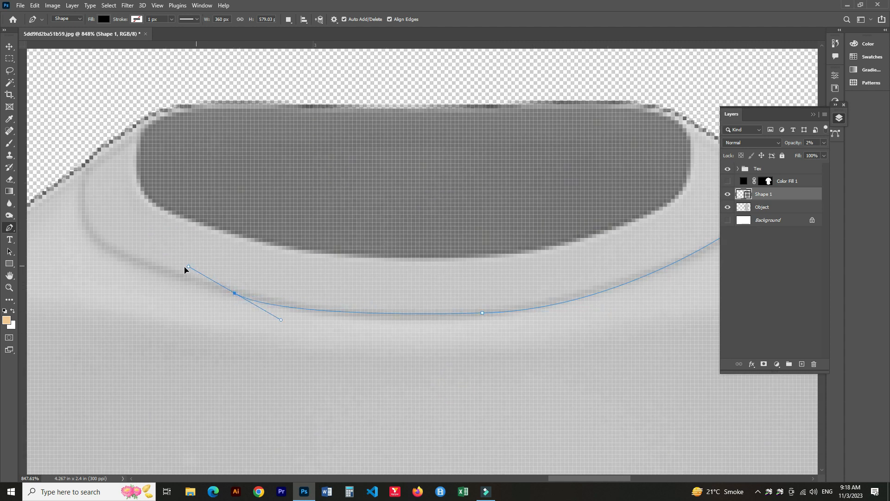
left_click(235, 292, "alt")
left_click_drag(173, 272, 295, 361)
left_click_drag(204, 287, 201, 228)
left_click(204, 287, "alt")
left_click_drag(215, 259, 220, 296)
left_click(210, 289)
scroll(182, 271, "down", 4)
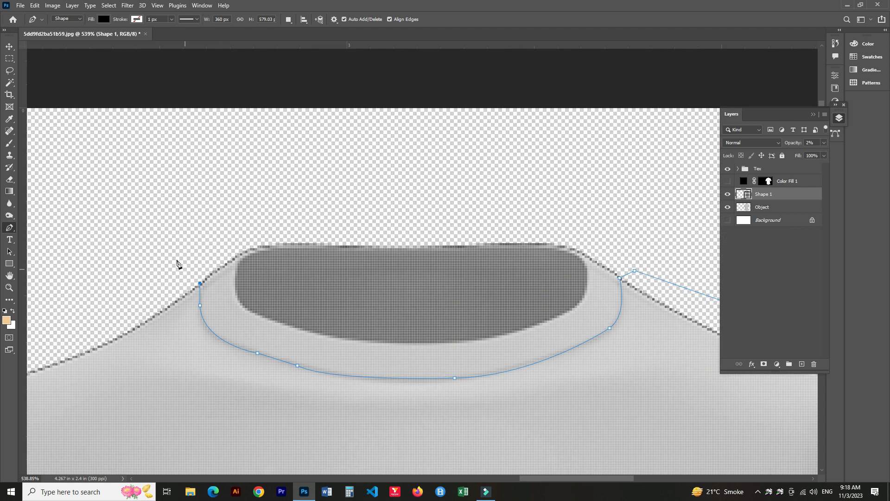
left_click(177, 261)
Load the finished shape as a selection and copy that area of the shirt to a new layer.
left_click_drag(165, 353, 487, 218)
left_click(302, 225)
scroll(318, 273, "down", 7)
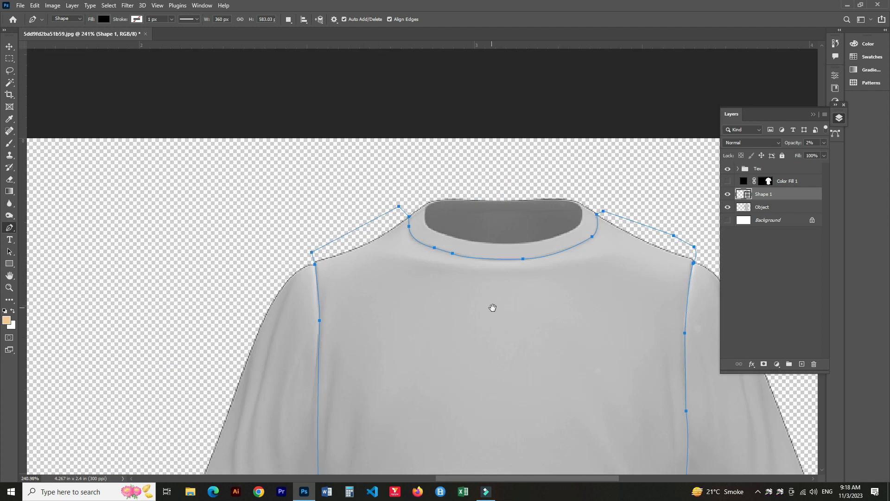
left_click_drag(493, 308, 354, 246)
left_click(747, 196, "ctrl")
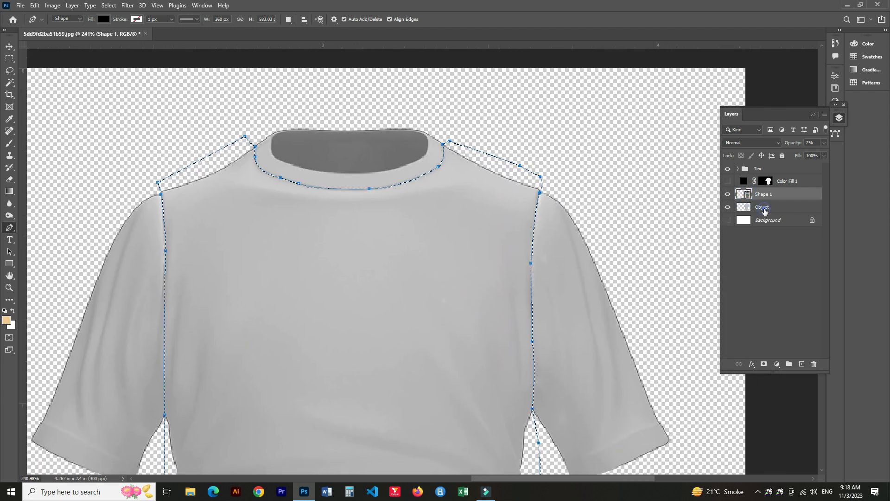
left_click(764, 211)
key("ctrl+shift+alt+n")
left_click(727, 194)
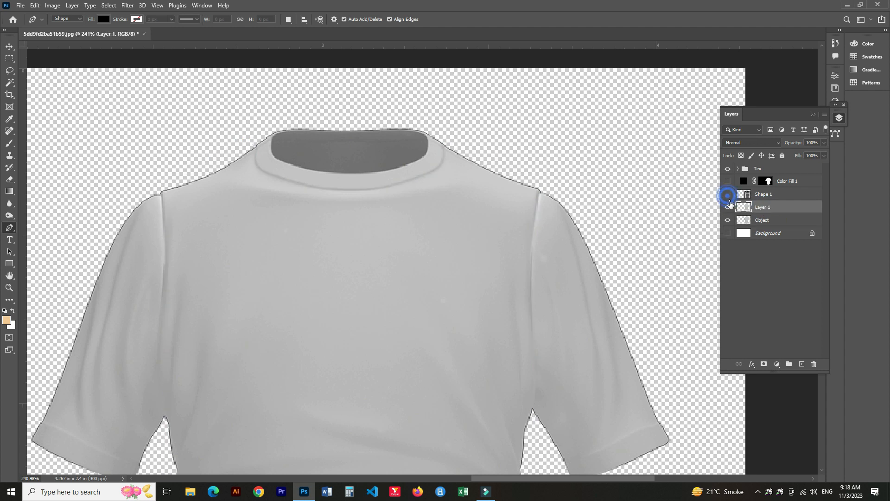
left_click(727, 219)
Delete the body shape layer and rename the new layer Body.
left_click(767, 196)
key("Delete")
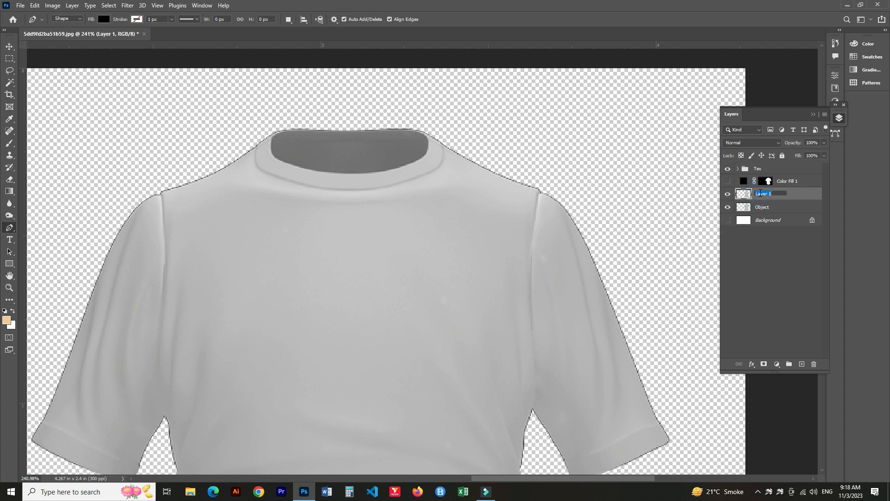
key("Return")
left_click(762, 206)
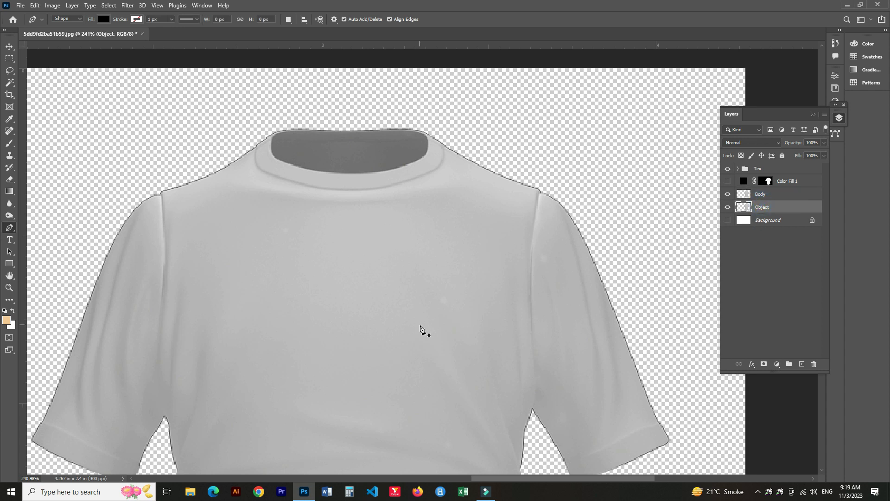
Start a new pen shape along the left sleeve's seam and its outer shoulder edge.
scroll(397, 292, "up", 5)
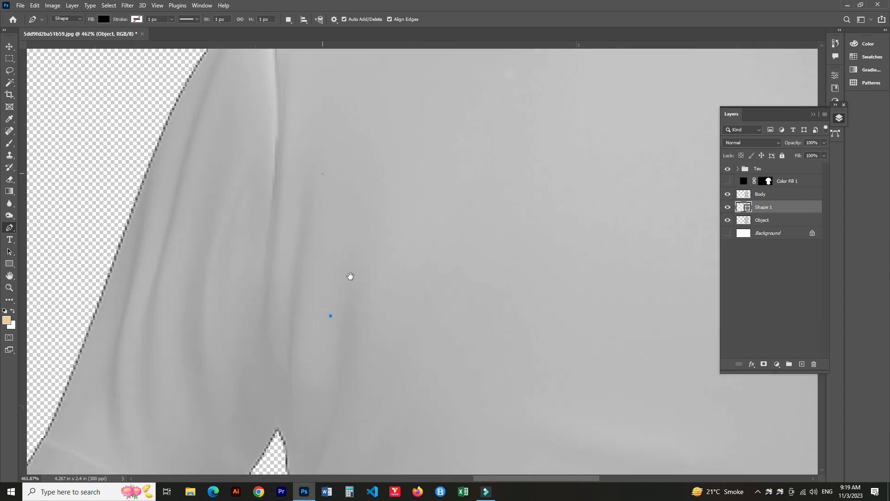
left_click_drag(340, 229, 365, 350)
left_click(333, 193)
left_click(307, 158)
left_click_drag(310, 340, 453, 232)
left_click(299, 213)
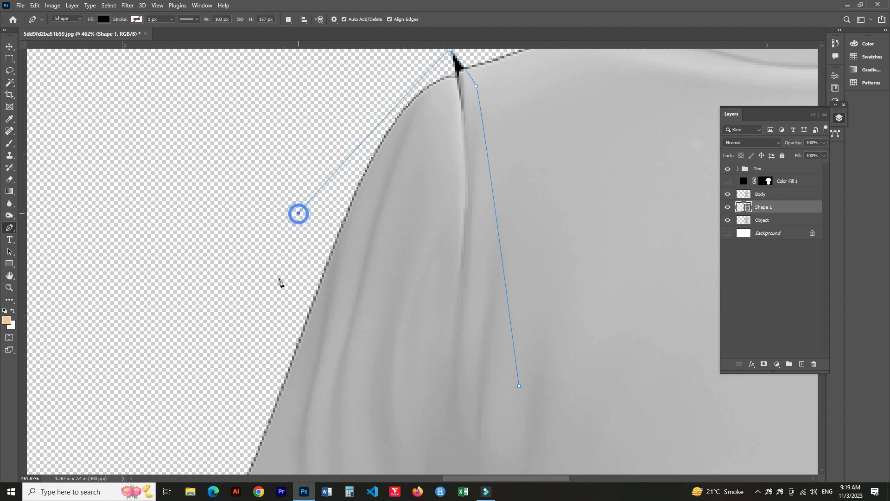
Trace the path around the left sleeve's cuff and close it at the armpit.
scroll(289, 295, "down", 5)
left_click_drag(345, 347, 434, 224)
left_click(328, 237)
left_click(290, 274)
left_click_drag(317, 325, 322, 337)
left_click_drag(344, 356, 411, 364)
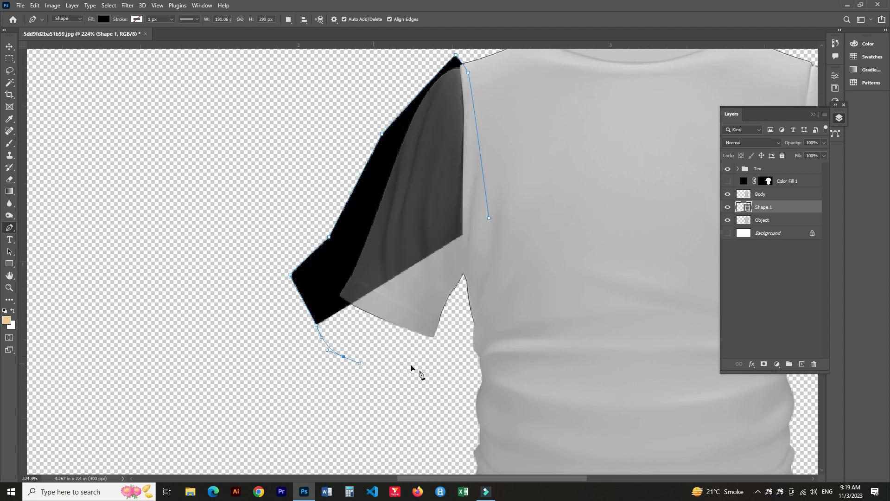
left_click(402, 365)
left_click_drag(459, 332, 489, 248)
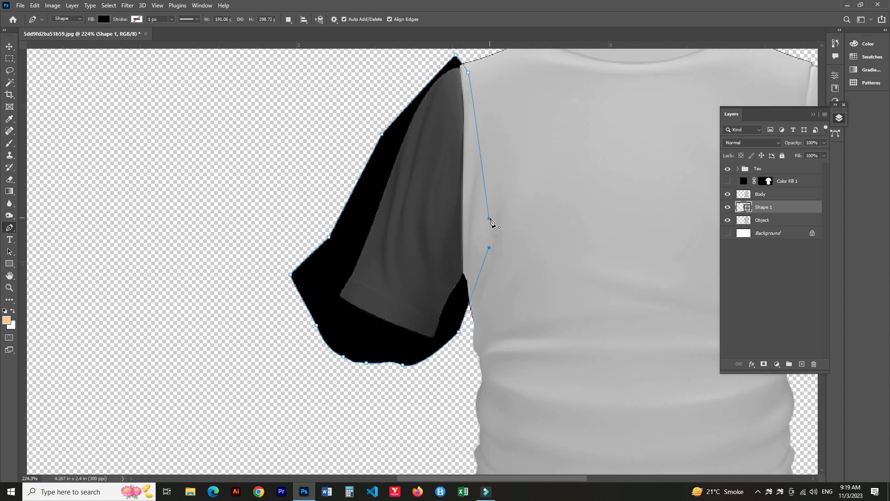
scroll(404, 348, "down", 3)
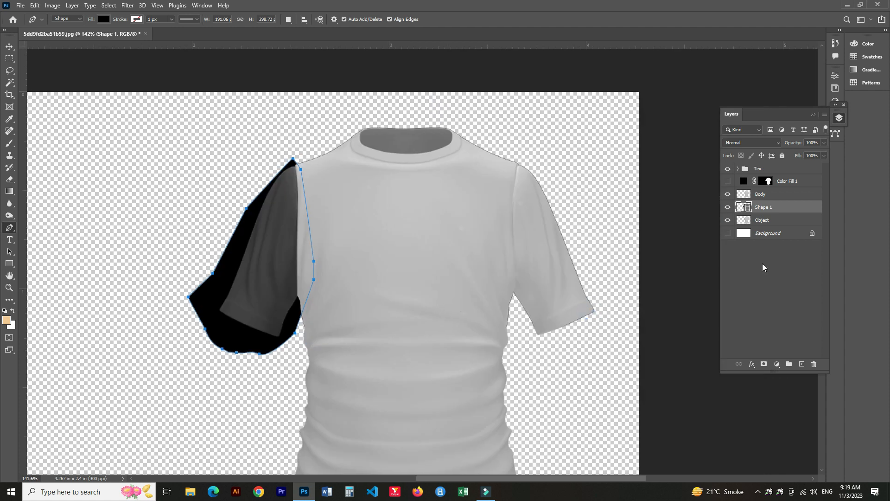
Copy the left sleeve area of the shirt to a new layer named Arm1.
left_click(744, 207, "ctrl")
left_click(745, 225)
key("ctrl+j")
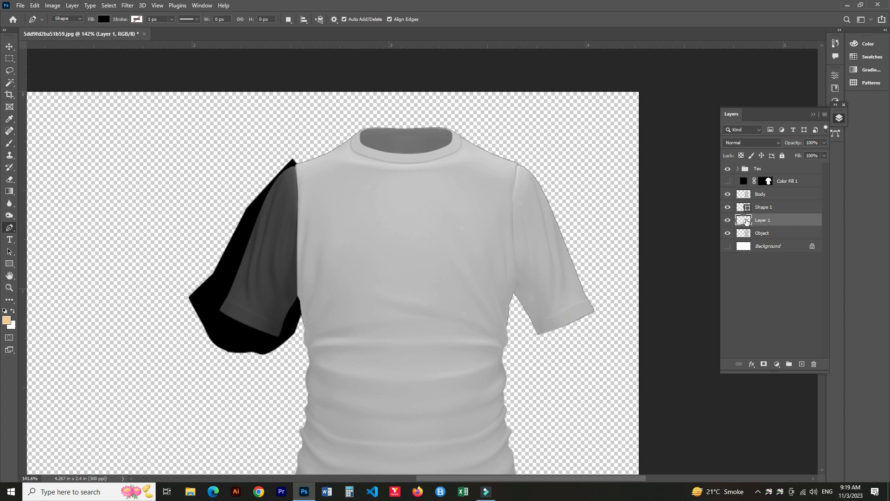
double_click(761, 220)
Delete the left sleeve shape layer and hide the Tex group.
left_click(762, 207)
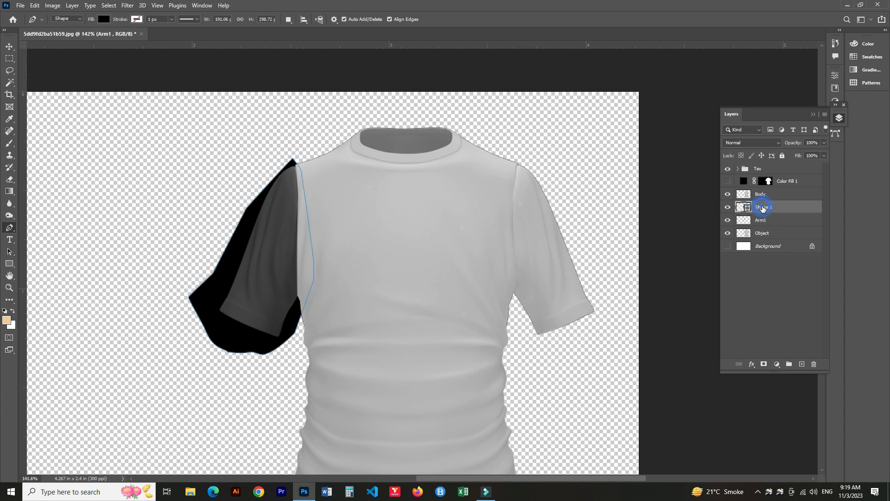
key("Delete")
left_click(726, 220)
left_click(727, 220)
left_click(726, 221)
left_click(728, 221)
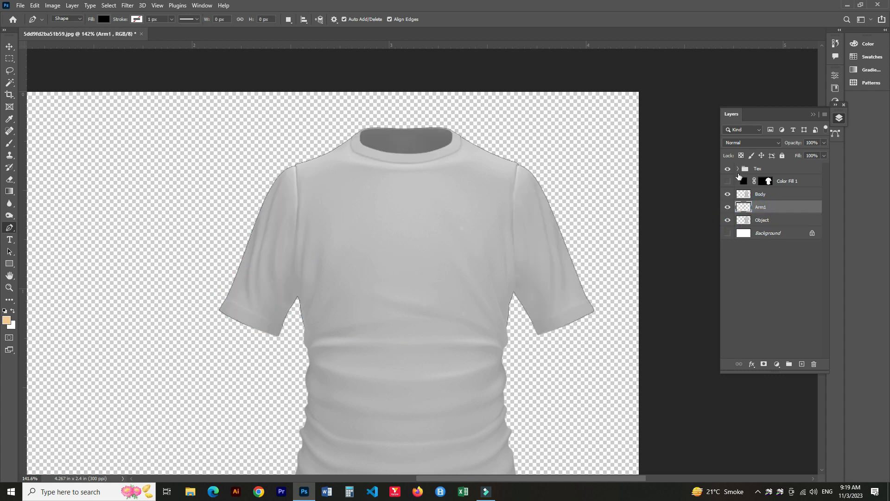
left_click(727, 169)
left_click(726, 220)
left_click(727, 220)
left_click(763, 221)
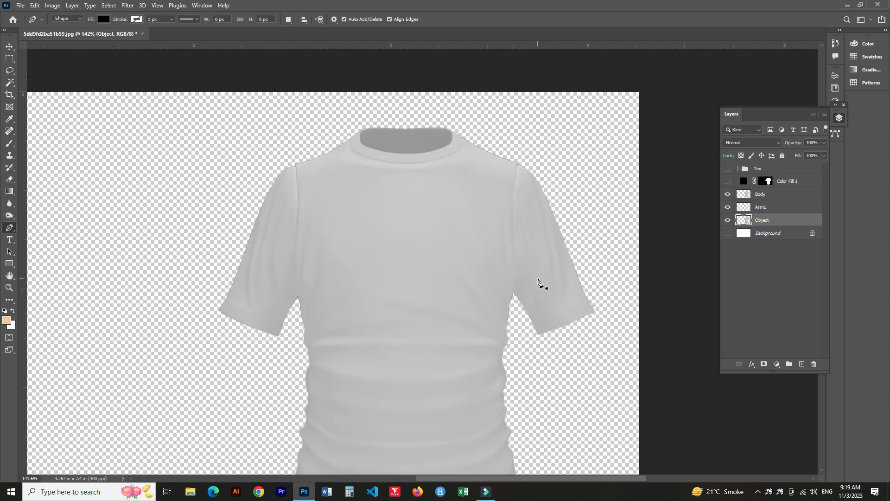
Start a new pen shape down the right sleeve's seam to the armpit.
scroll(539, 280, "up", 5)
left_click(428, 183)
left_click(434, 311)
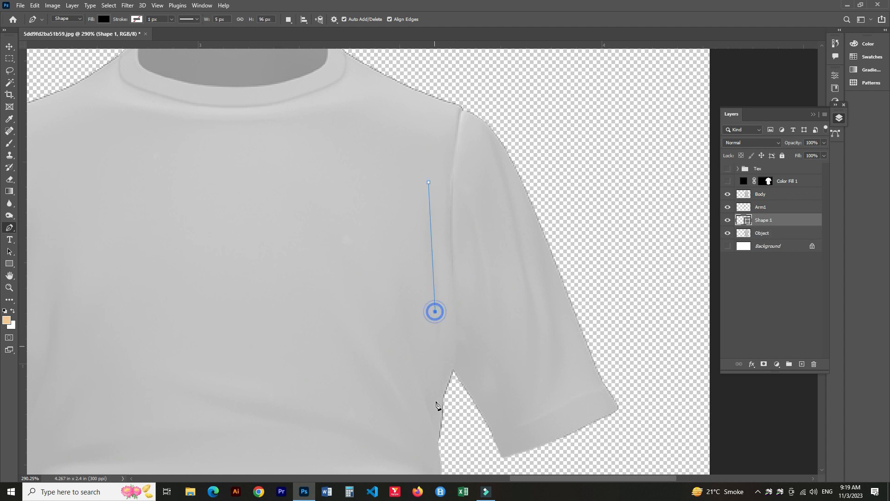
left_click(453, 370)
left_click(462, 423)
left_click(486, 459)
left_click_drag(517, 470, 526, 470)
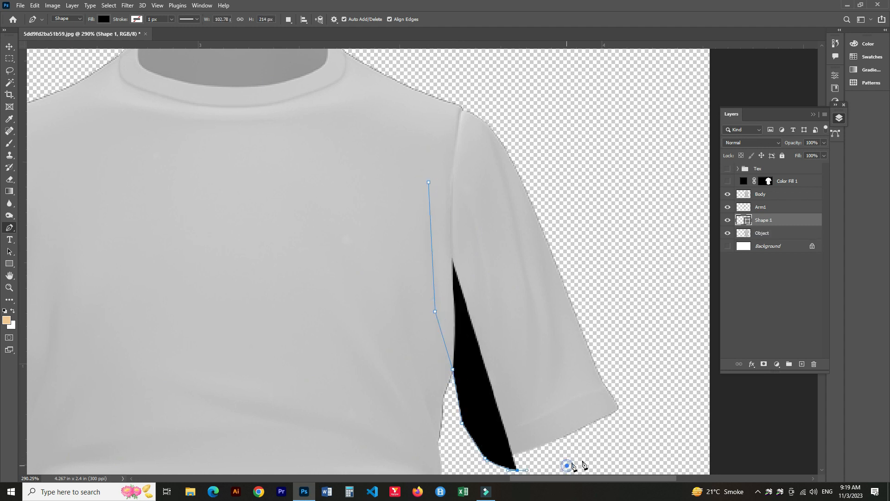
Trace around the right sleeve's cuff and outer edge and close the shape at the shoulder.
left_click(567, 466)
left_click(594, 459)
left_click(618, 444)
left_click(640, 414)
left_click(643, 391)
left_click(645, 346)
left_click(618, 299)
left_click(596, 237)
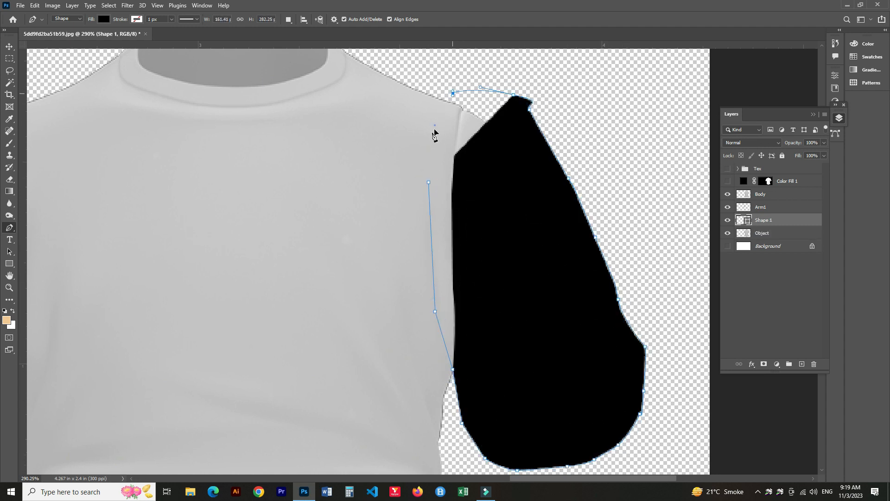
left_click(434, 125)
left_click(419, 167)
left_click(427, 182)
Turn the path into a selection and copy the right sleeve area to a new layer.
key("ctrl+Return")
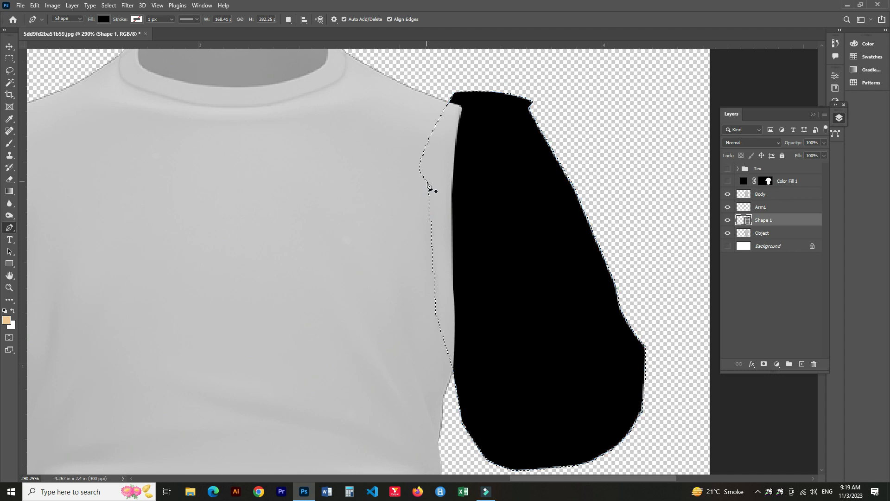
left_click(759, 233)
key("ctrl+j")
Delete the right sleeve shape layer and rename the new layer Arm2.
left_click(728, 220)
left_click(727, 245)
left_click(727, 246)
left_click(760, 220)
key("Delete")
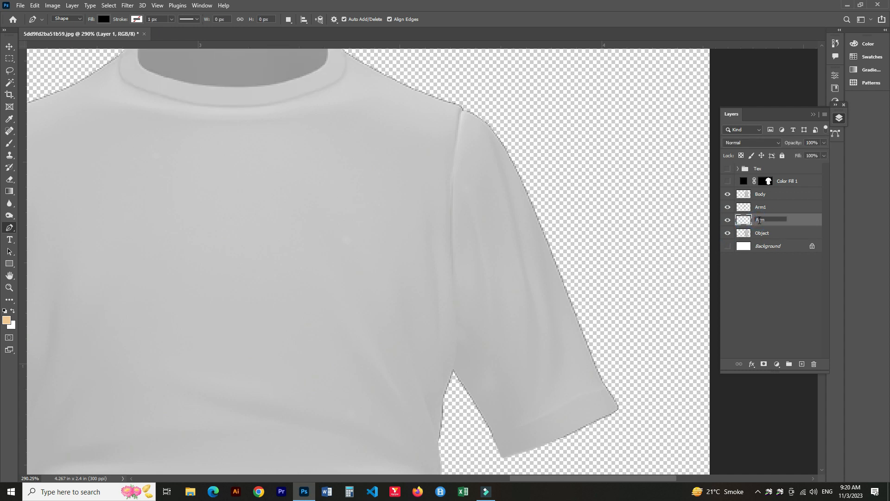
left_click(773, 234)
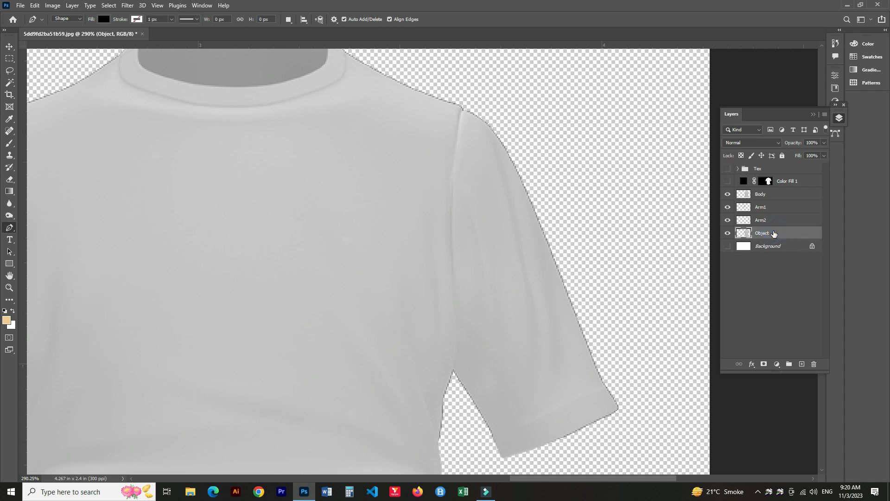
Start a new pen shape at the collar's right edge and trace along the collar's lower seam.
scroll(264, 324, "down", 4)
left_click_drag(229, 262, 340, 274)
scroll(402, 232, "up", 6)
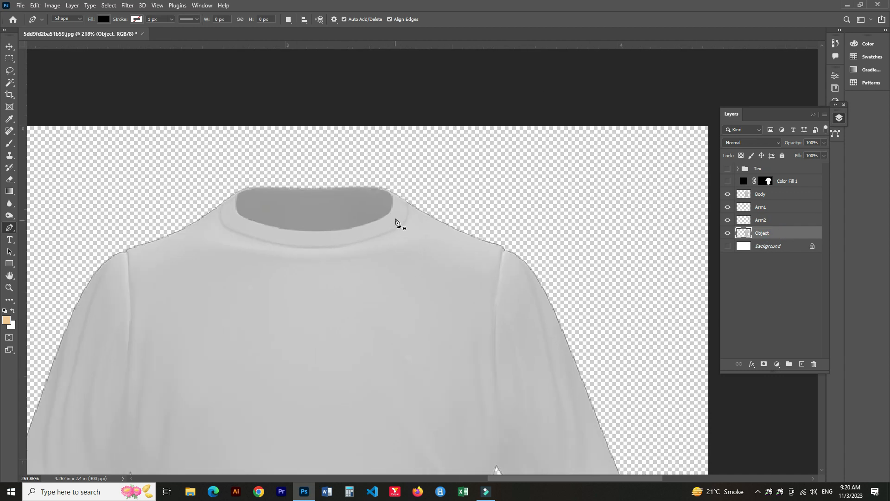
left_click_drag(337, 217, 386, 284)
scroll(427, 281, "up", 6)
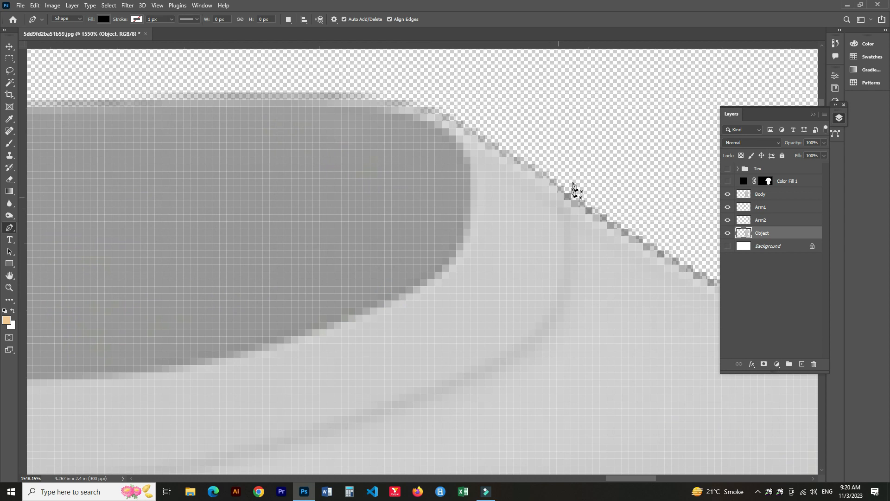
left_click(563, 199)
left_click(599, 263)
left_click(570, 342)
left_click(492, 383)
scroll(358, 439, "down", 2)
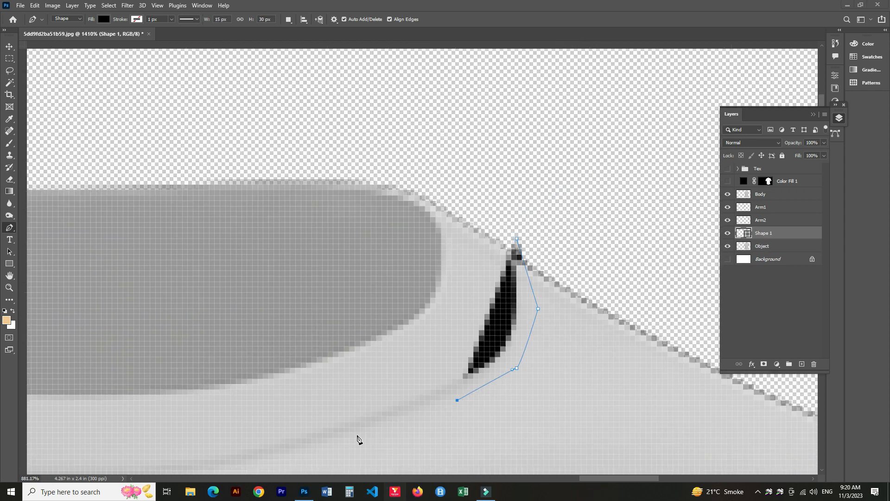
left_click_drag(388, 435, 505, 251)
left_click(248, 308)
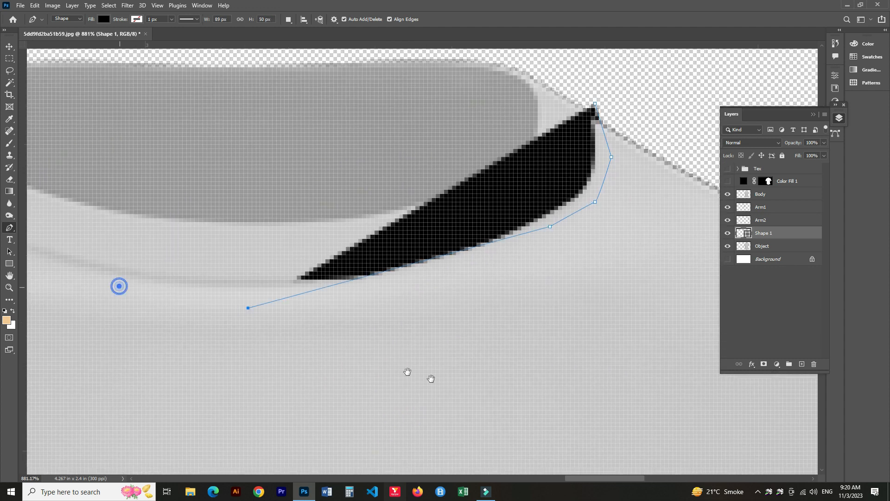
Continue the path along the collar seam up to the collar's left corner.
left_click_drag(119, 286, 431, 378)
left_click_drag(364, 367, 360, 363)
left_click(294, 297)
key("ctrl+z")
left_click(278, 289)
left_click(275, 240)
left_click(298, 208)
left_click(343, 172)
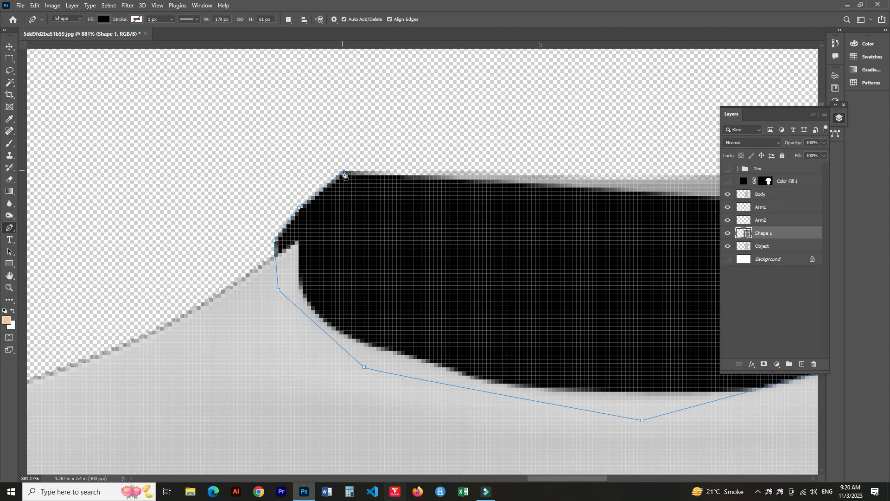
Set the shape's opacity to 20% and trace the path across the collar top to its inner edge.
key("5")
key("2")
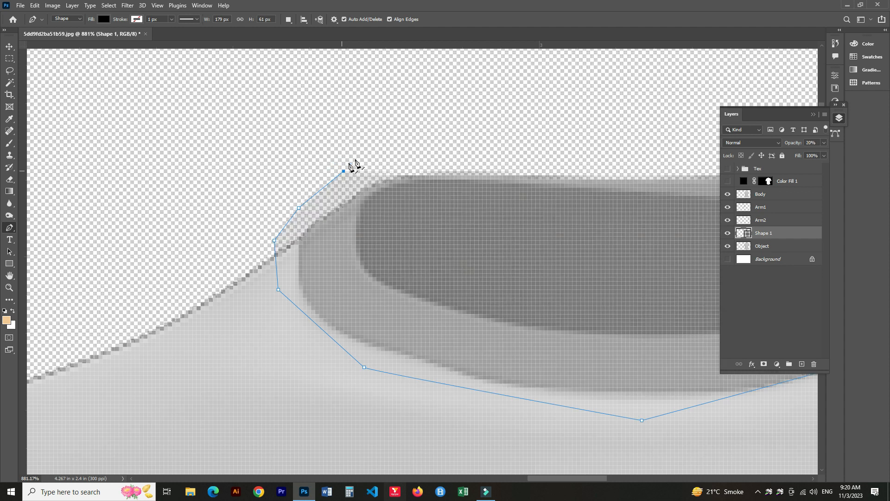
scroll(307, 123, "up", 5)
left_click_drag(457, 242, 458, 245)
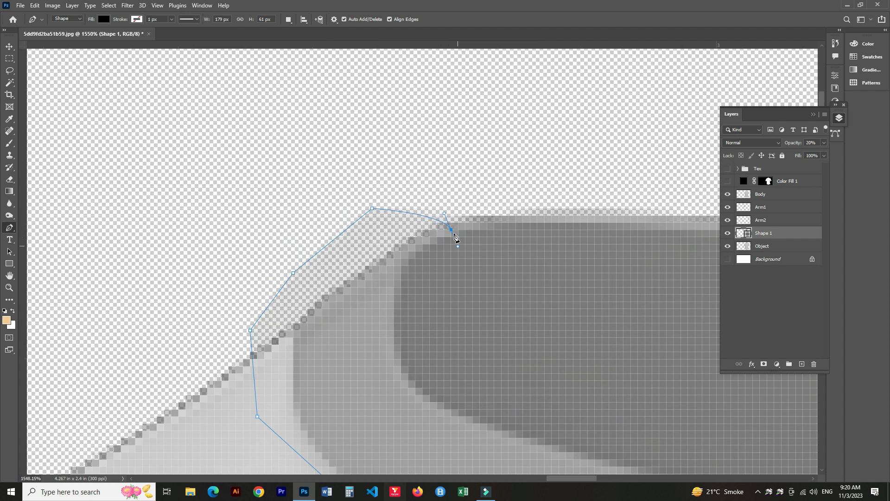
left_click(394, 314)
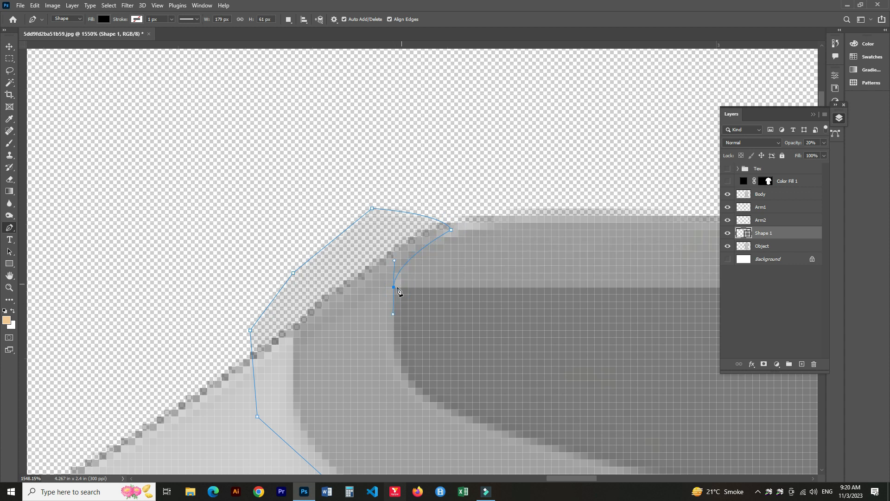
scroll(384, 398, "down", 2)
left_click_drag(446, 373, 516, 393)
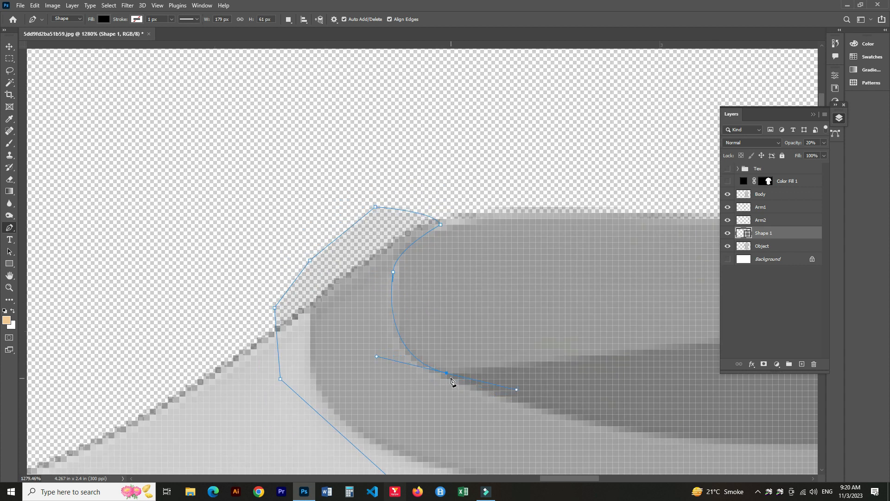
Trace the curved pen path along the bottom of the neck opening toward the collar's right side.
scroll(327, 385, "down", 3)
left_click_drag(431, 373, 294, 288)
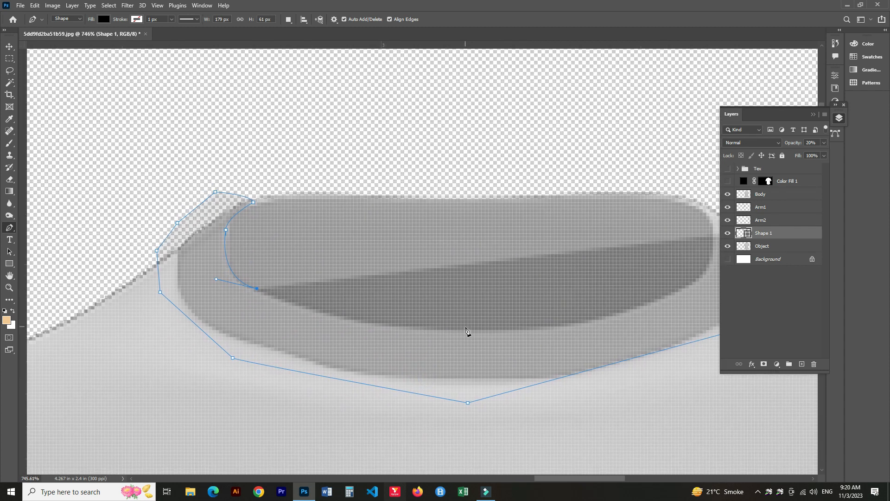
left_click_drag(423, 331, 363, 389)
left_click_drag(485, 339, 571, 307)
left_click(485, 340, "alt")
scroll(510, 343, "up", 4)
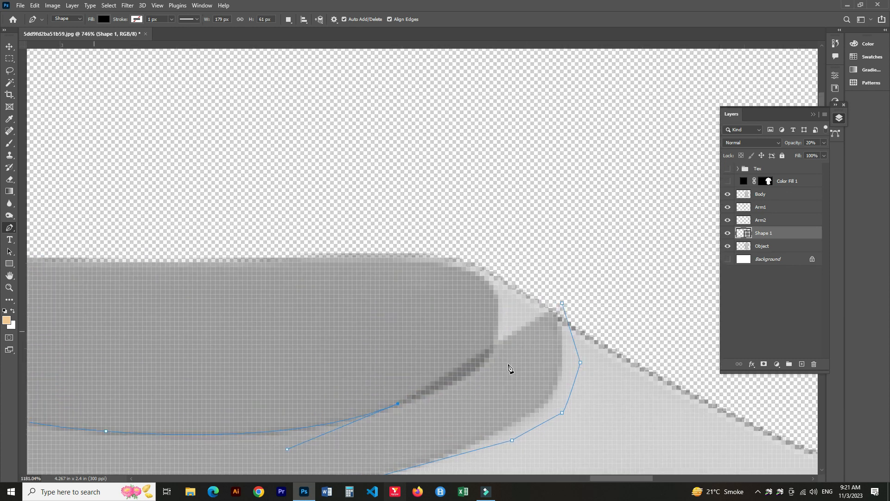
Curve the path up the inner right side of the neck opening to the collar's top edge.
left_click_drag(496, 320, 511, 246)
key("ctrl+z")
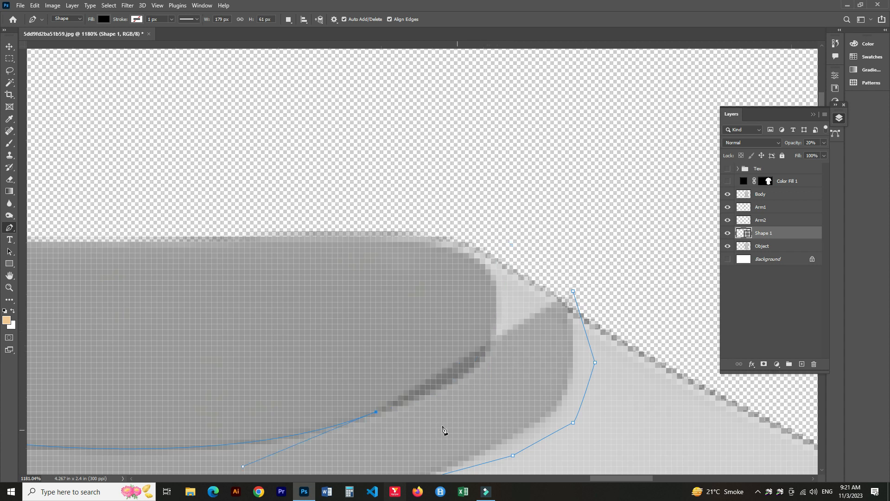
left_click_drag(479, 363, 505, 333)
left_click_drag(496, 286, 490, 218)
key("ctrl+z")
left_click(496, 286, "alt")
left_click_drag(436, 241, 376, 218)
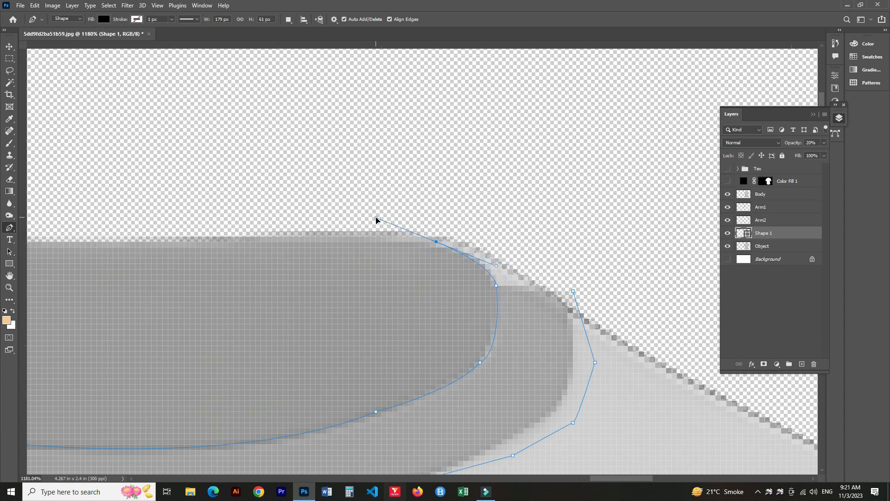
Trace the collar's outer top edge back to the starting point to close the path, and load it as a selection.
left_click(430, 214)
left_click(458, 220)
left_click(507, 236)
left_click(573, 291)
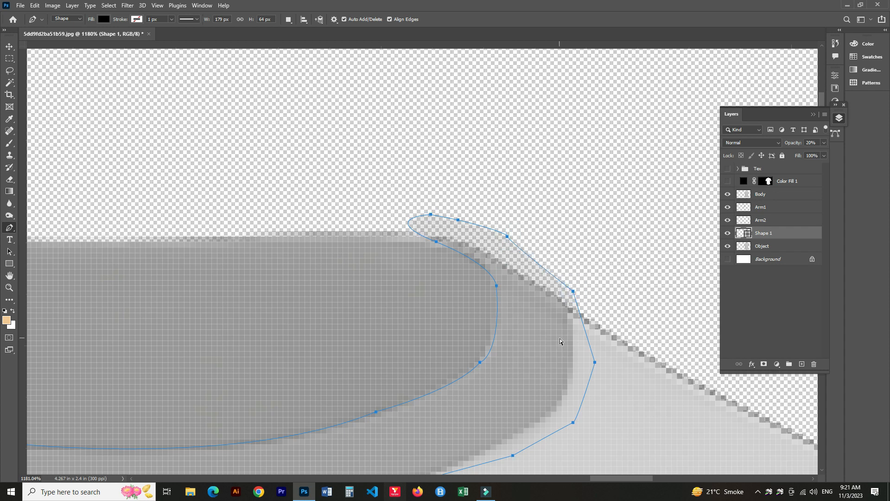
key("ctrl+0")
key("ctrl+Return")
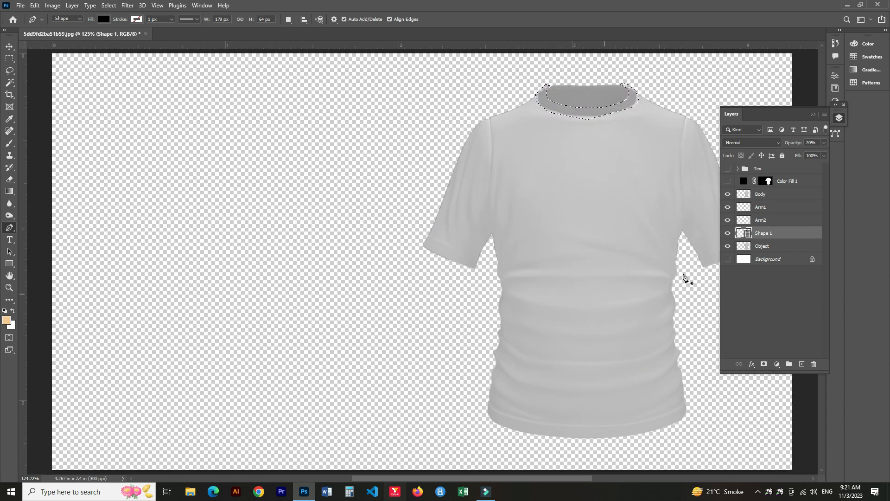
Copy the collar selection from the Object layer to a new layer and delete the collar shape layer.
left_click(761, 245)
key("ctrl+j")
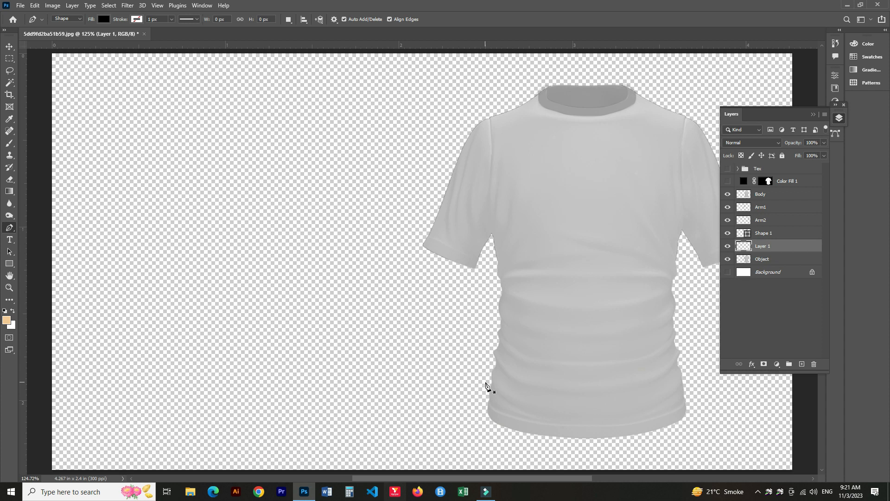
left_click(769, 233)
key("Delete")
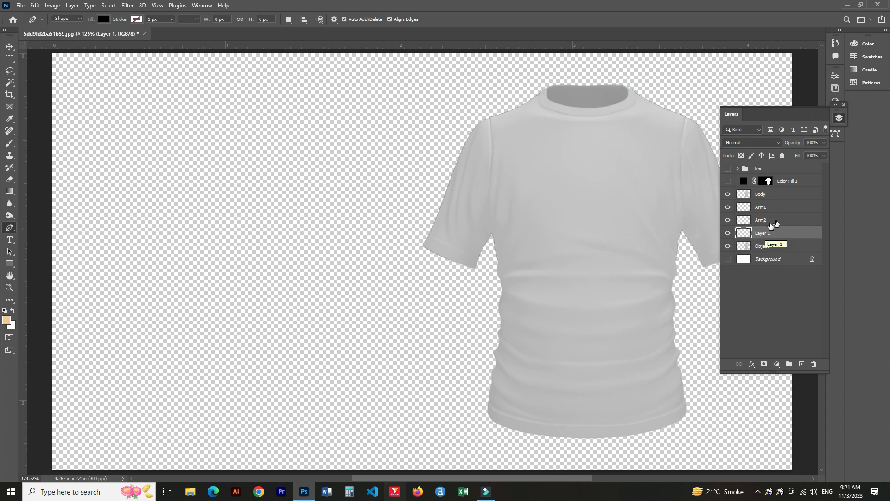
Rename the new collar layer Top Ribon.
left_click(728, 247)
left_click(729, 247)
double_click(763, 233)
type("Top Ribon")
key("Return")
Start a new pen shape along the upper seam of the shirt's bottom hem on its left side.
left_click(770, 246)
scroll(585, 408, "up", 4, "alt")
key("alt+bracketright")
scroll(549, 385, "up", 3)
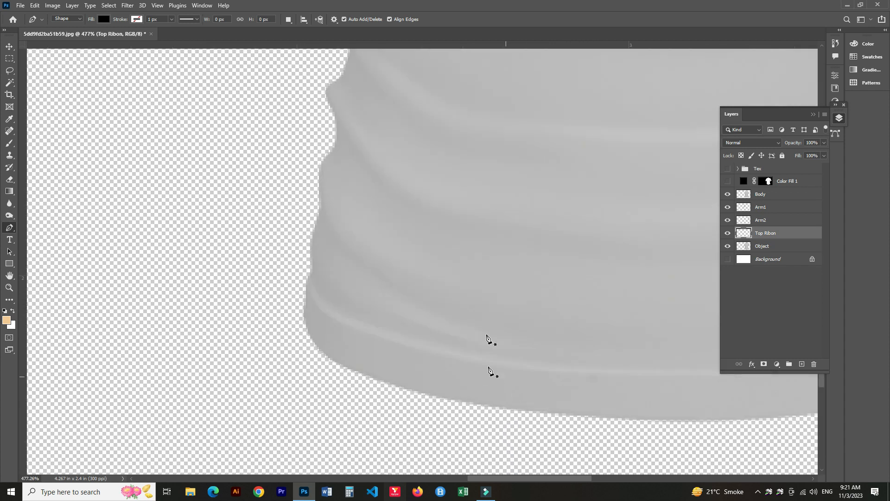
left_click(481, 320)
left_click(381, 289)
left_click_drag(296, 287, 292, 281)
left_click(299, 272)
left_click(273, 322)
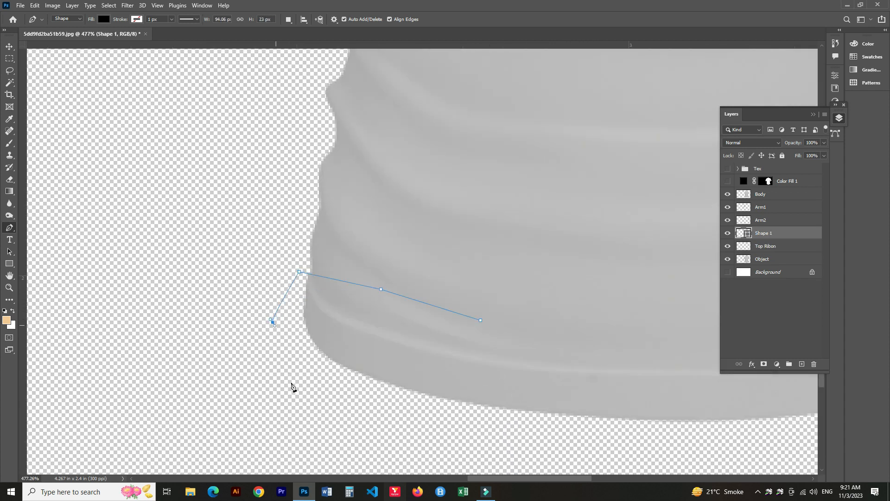
left_click_drag(288, 374, 291, 384)
left_click(390, 423)
Trace the hem's lower edge across to its right side and close the path back along the seam.
scroll(391, 421, "down", 3)
left_click_drag(504, 368, 243, 329)
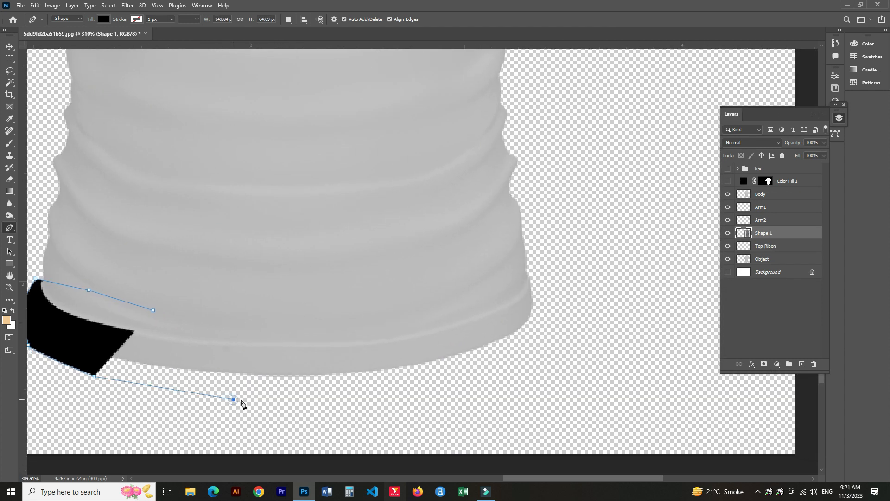
left_click(235, 399)
left_click(410, 401)
left_click(485, 382)
left_click(541, 360)
left_click(554, 339)
left_click(566, 317)
left_click(566, 296)
left_click(553, 279)
left_click(521, 268)
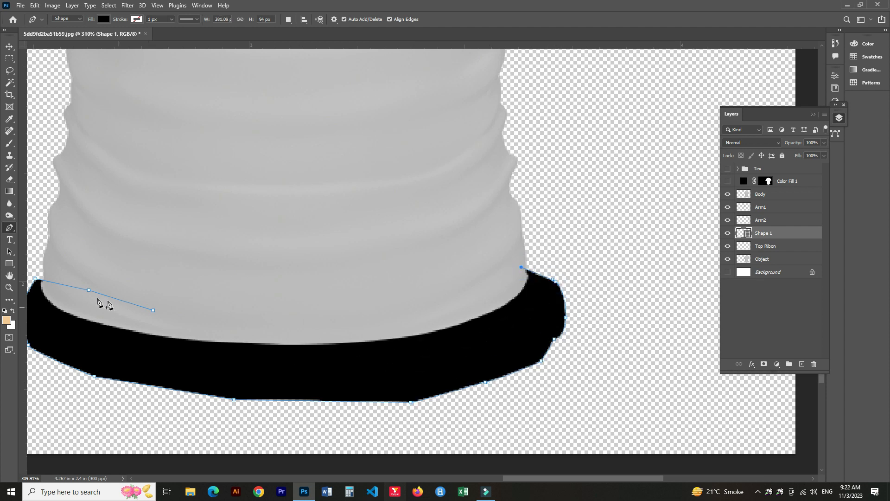
left_click(153, 310)
Load the hem path as a selection, copy it from the Object layer to a new layer, and delete the hem shape layer.
scroll(197, 365, "down", 4)
key("ctrl+Return")
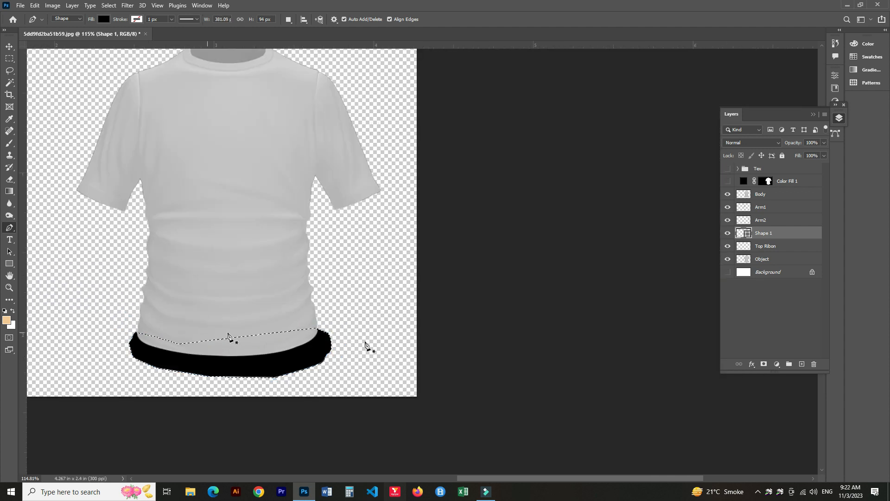
left_click(764, 261)
key("ctrl+j")
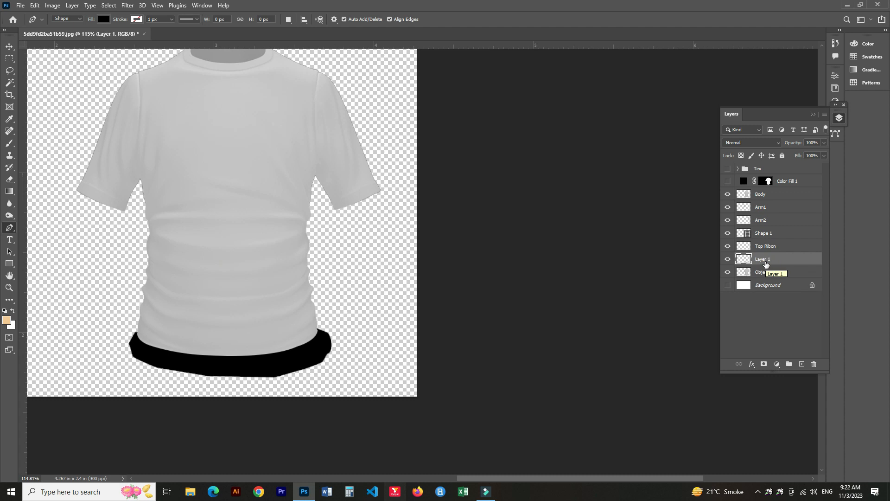
left_click(765, 232)
key("Delete")
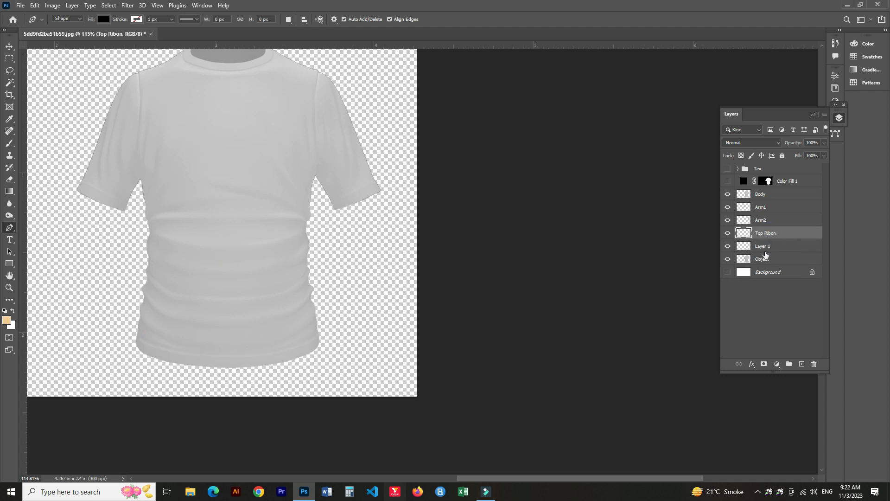
Rename the hem layer Ribon 2 and the collar layer Ribon 1.
double_click(766, 246)
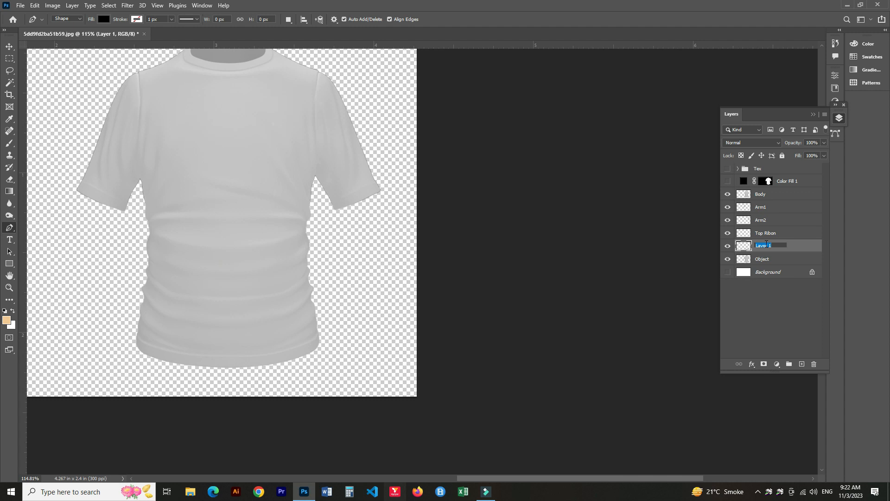
type("Ribon 2")
double_click(766, 232)
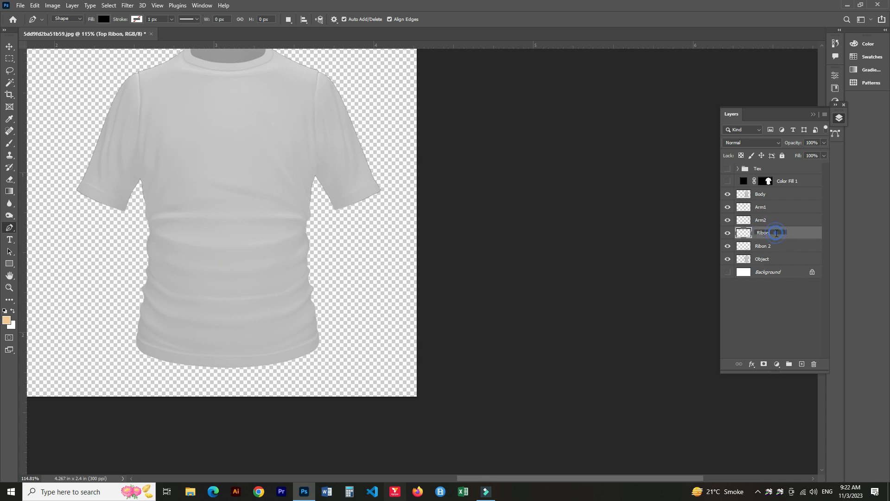
key("Return")
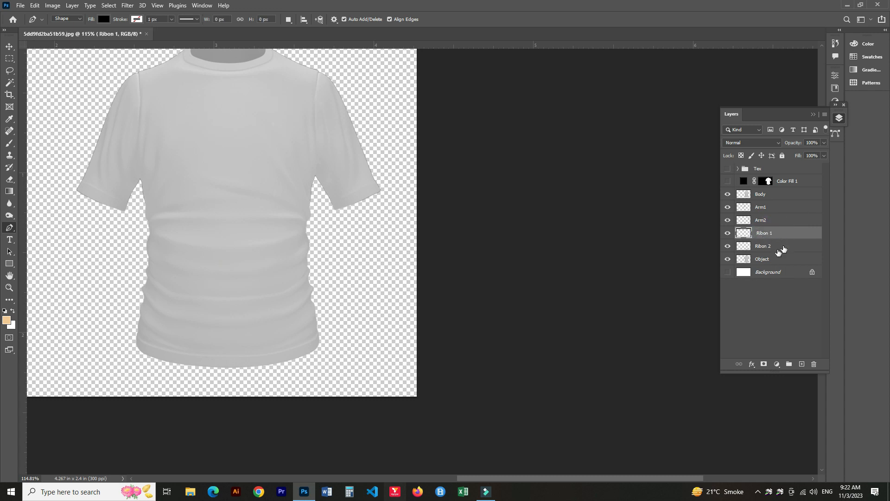
Group the Body, Arm1, Arm2, Ribon 1 and Ribon 2 layers into a group named Smart Ob.
left_click(759, 195)
left_click(774, 248)
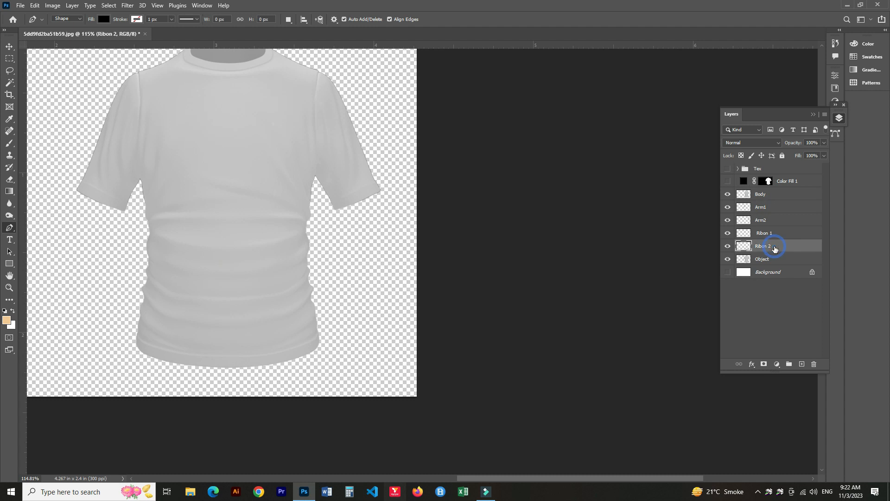
left_click(775, 197, "shift")
key("ctrl+g")
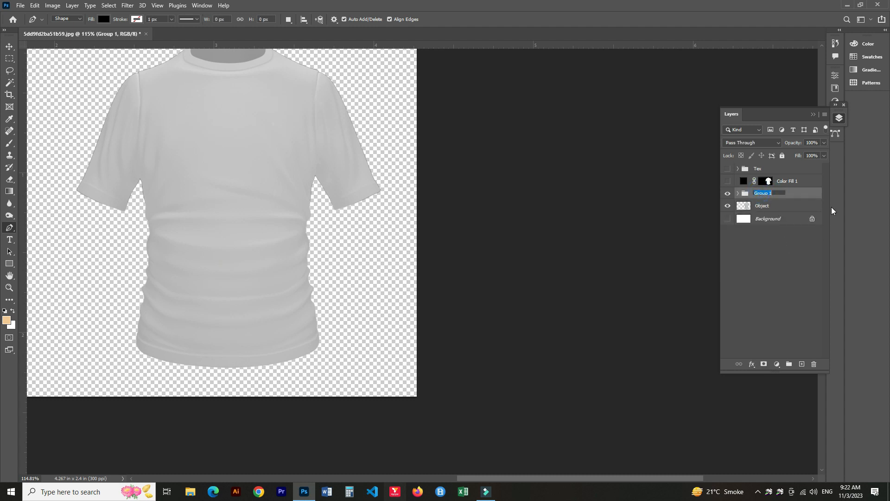
type("sMOR")
type("t Ob")
key("Return")
left_click(738, 193)
left_click(770, 207)
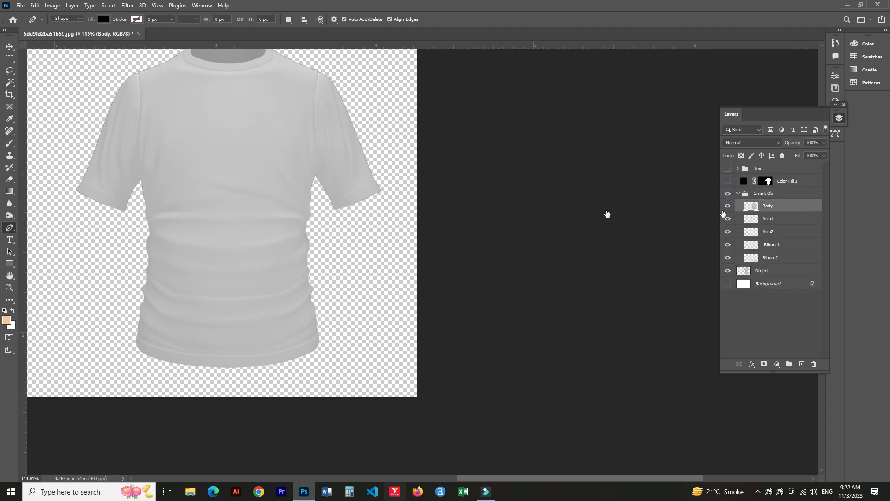
Put the Body layer into its own group named S.O Body.
key("ctrl+g")
double_click(764, 204)
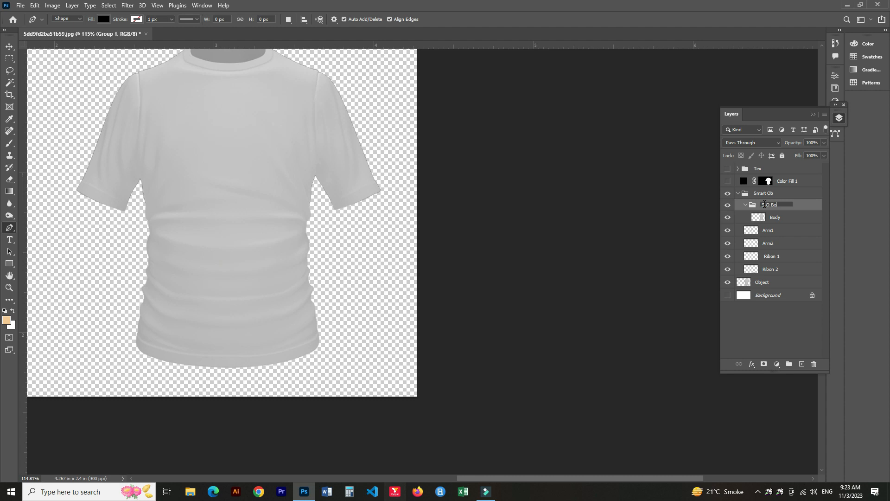
type("S.O Body")
key("Return")
left_click(783, 220)
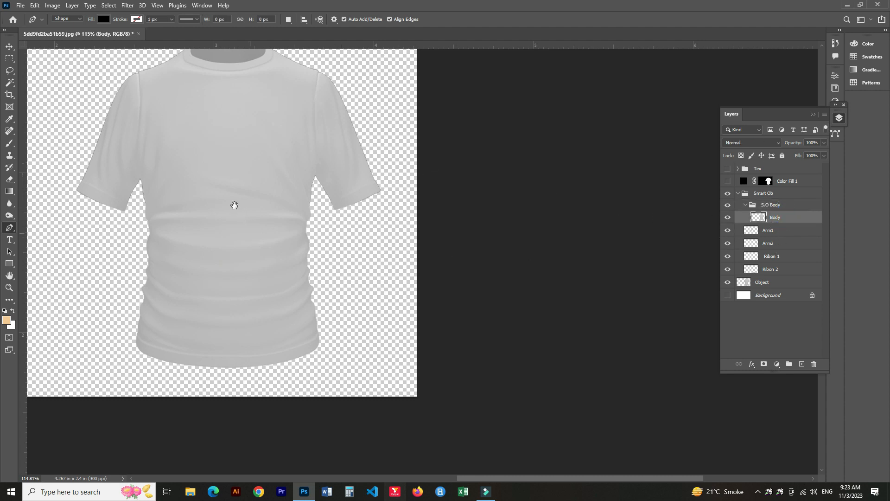
Draw a rectangle about 350 by 662 px over the shirt body and set its opacity to 50%.
left_click_drag(234, 205, 536, 260)
left_click(10, 264)
left_click_drag(270, 205, 425, 220)
left_click_drag(541, 162, 467, 195)
left_click_drag(412, 113, 598, 464)
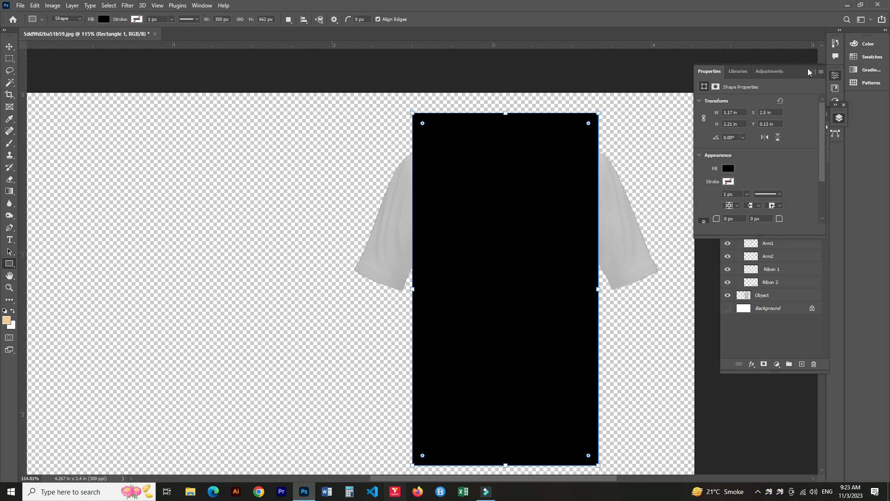
left_click(809, 72)
key("5")
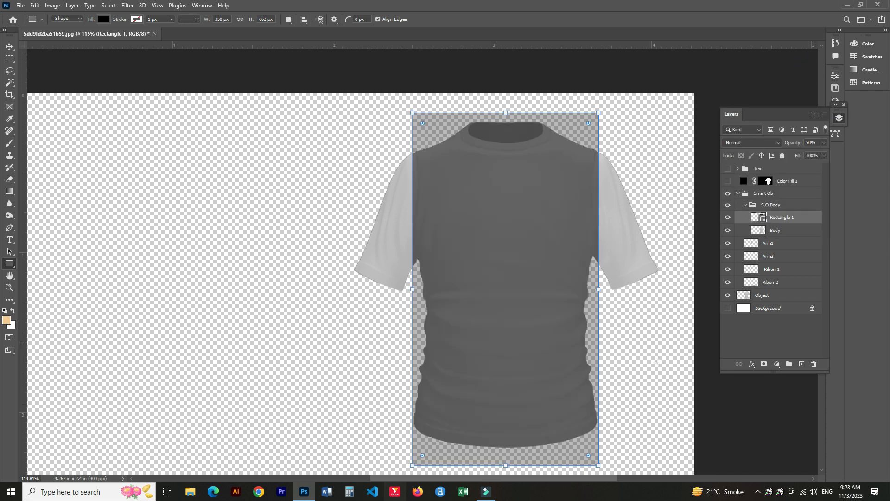
Transform the rectangle so its height spans from the collar to the bottom hem.
key("v")
key("ctrl+t")
left_click_drag(506, 465, 506, 451)
left_click_drag(505, 113, 506, 117)
key("Return")
Rename the rectangle layer Body Design.
double_click(787, 216)
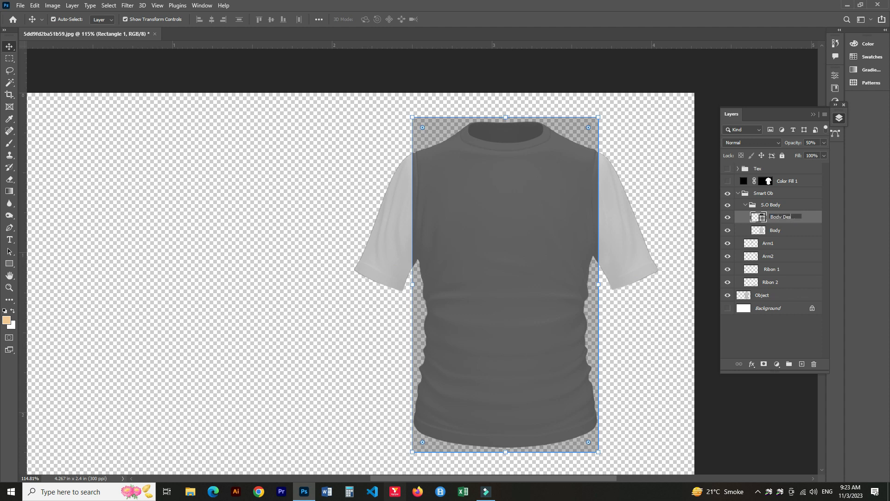
key("Return")
left_click(772, 230)
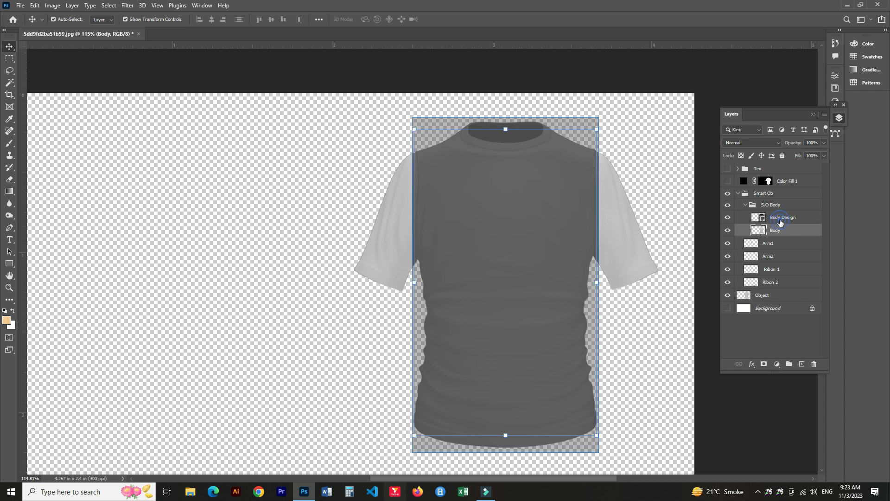
Convert the Body Design layer to a smart object and start a Warp transform on it.
right_click(780, 220)
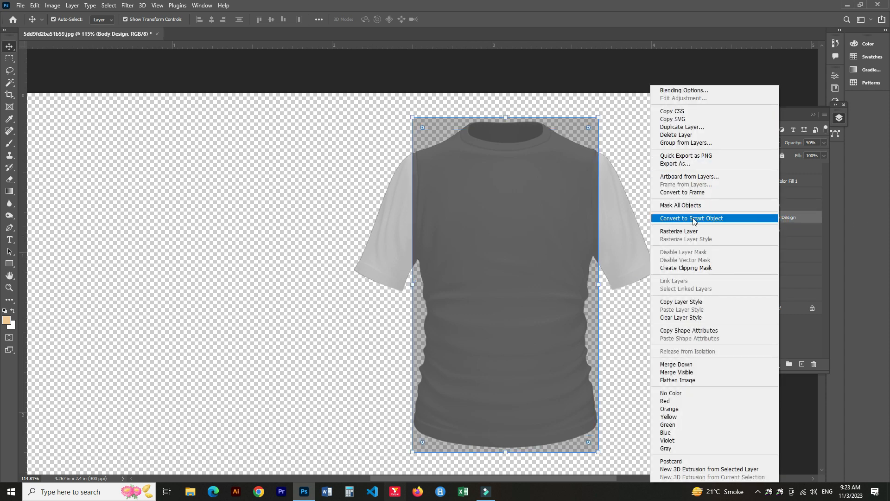
left_click(777, 220)
key("ctrl+t")
left_click(415, 19)
scroll(524, 139, "up", 5)
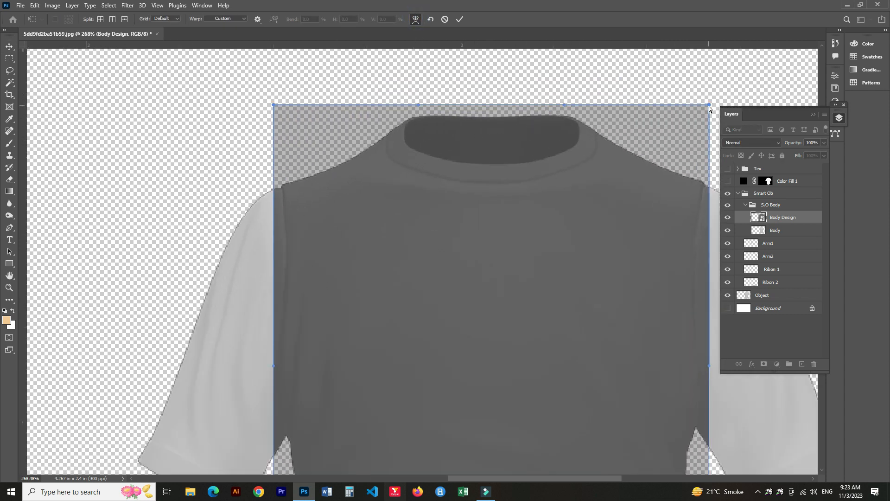
Warp the rectangle's top corners and top edge down to follow the shoulders and neckline.
left_click_drag(708, 106, 705, 139)
left_click_drag(275, 108, 282, 127)
left_click_drag(548, 391, 524, 116)
left_click_drag(584, 402, 478, 121)
left_click_drag(584, 434, 477, 203)
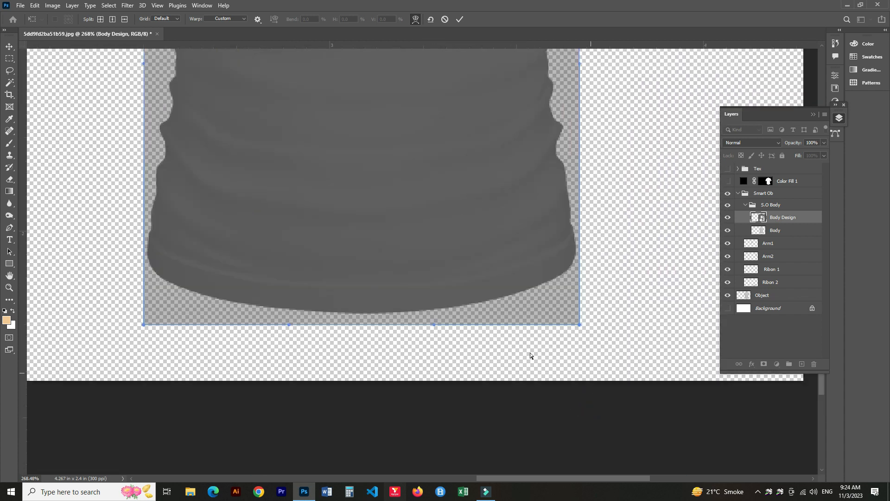
Warp the rectangle's bottom corners and bottom edge into a curve matching the shirt's hem.
left_click_drag(578, 323, 579, 280)
left_click_drag(141, 325, 140, 268)
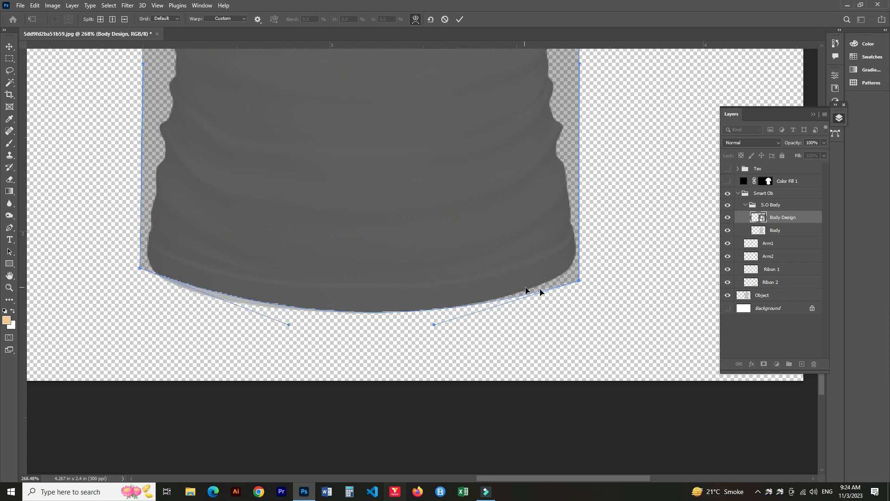
left_click_drag(578, 280, 580, 244)
left_click_drag(138, 269, 144, 254)
left_click_drag(290, 320, 291, 314)
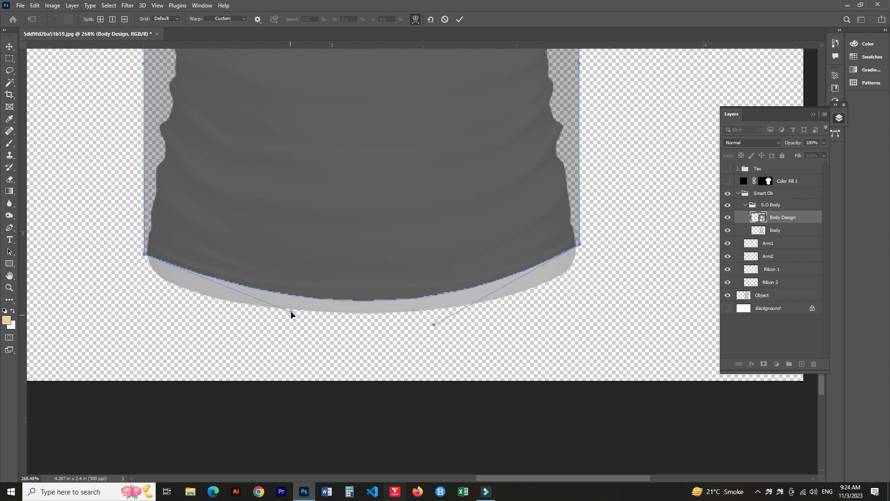
left_click_drag(433, 324, 435, 318)
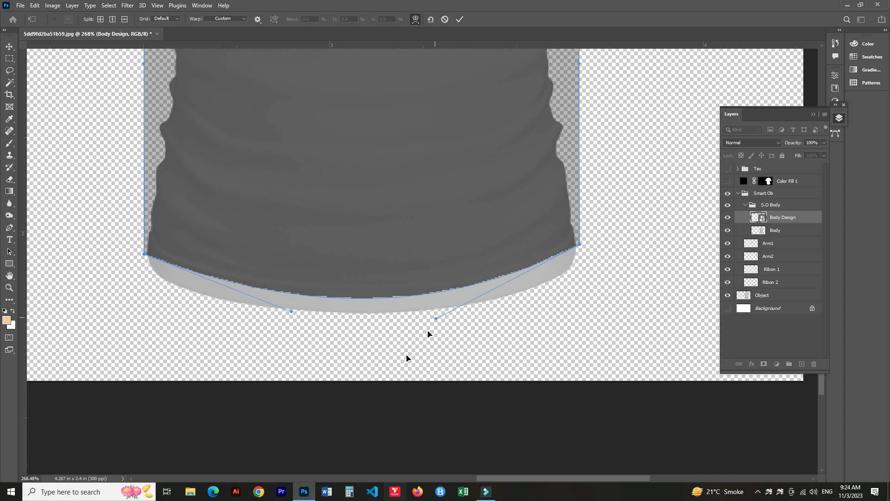
scroll(371, 391, "down", 6)
scroll(387, 356, "up", 5)
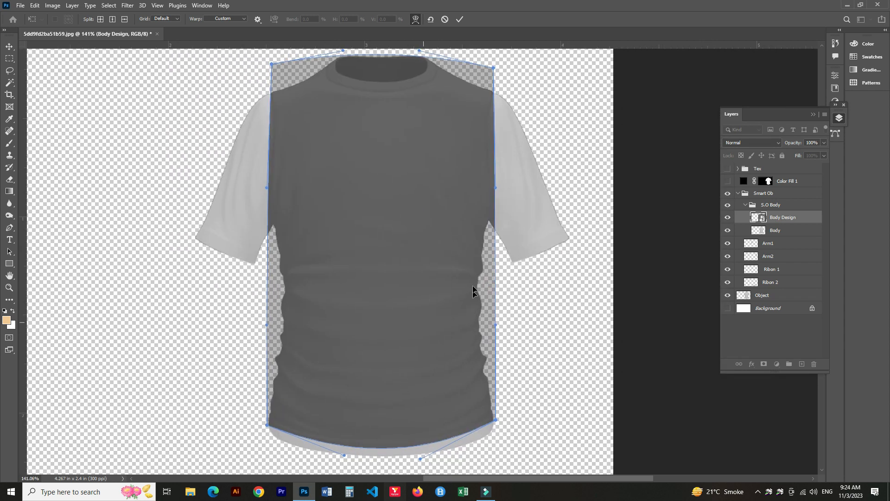
Add a horizontal warp split across the middle of the rectangle and pull its ends in to the shirt's sides.
left_click(124, 19)
left_click(403, 268)
left_click_drag(267, 266, 273, 266)
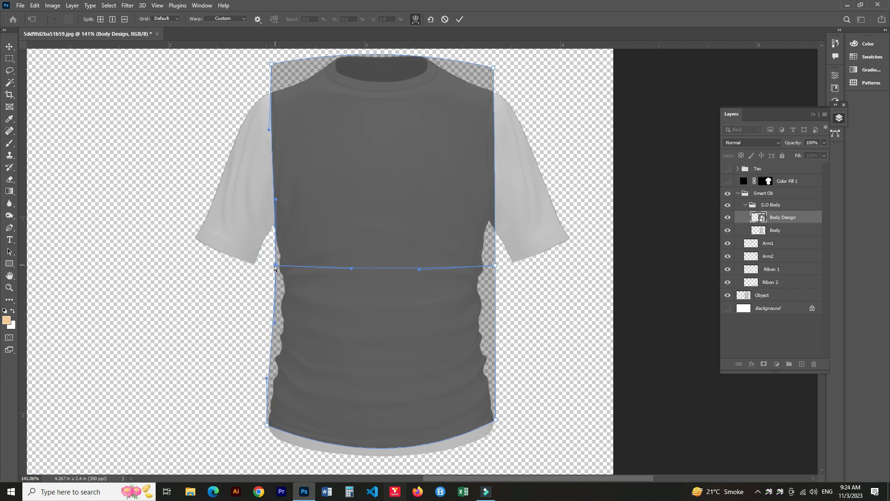
left_click_drag(495, 267, 484, 268)
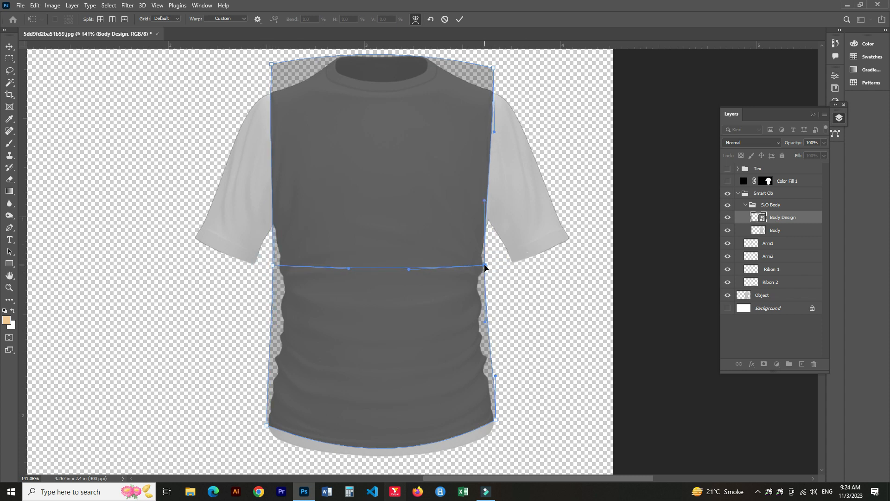
Add a second horizontal split lower on the body, pull its ends in to the sides, and commit the warp.
left_click(124, 19)
left_click(352, 356)
left_click_drag(267, 346, 277, 343)
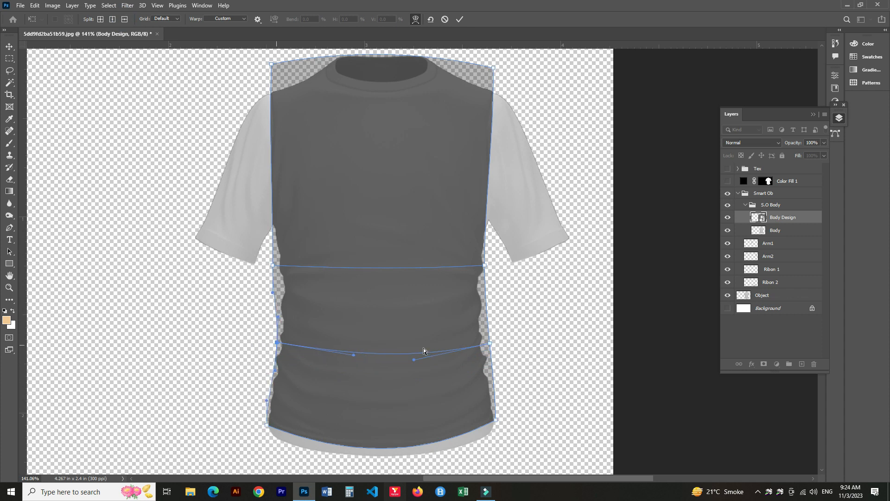
left_click_drag(491, 345, 484, 346)
key("Return")
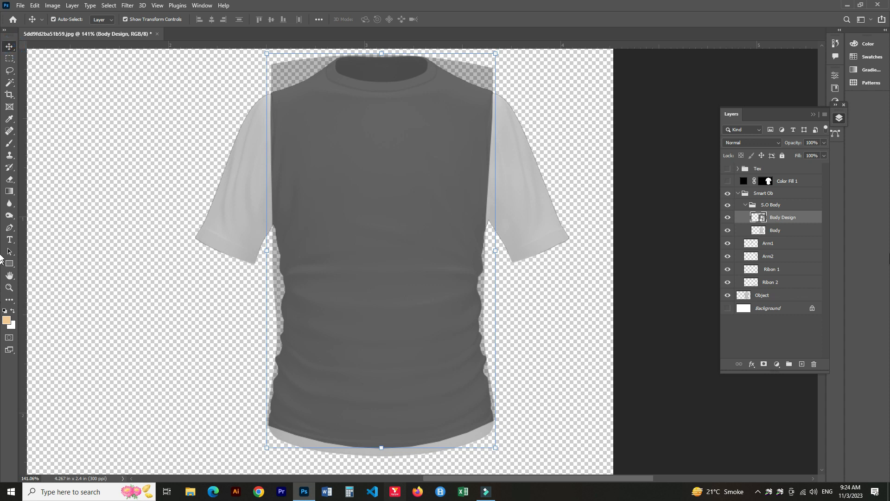
Mask the Body Design layer to the shape of the Body layer.
left_click(765, 229, "ctrl")
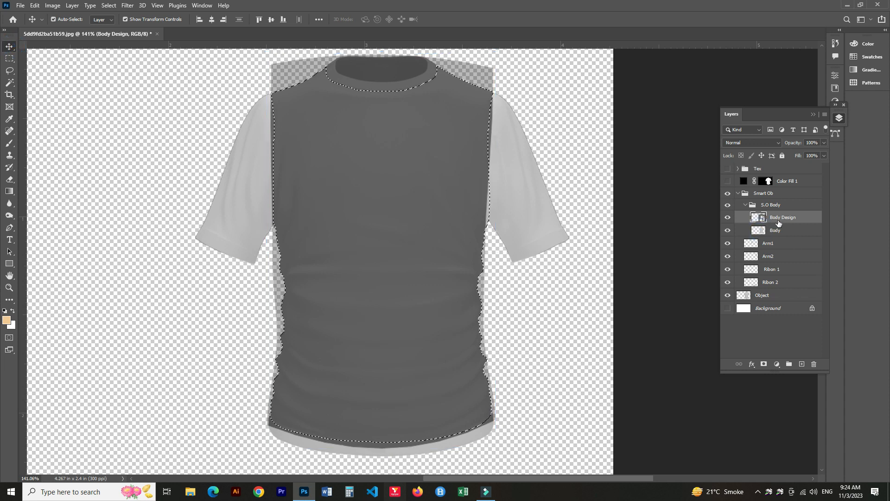
left_click(764, 365)
left_click(723, 230)
Open the Body Design smart object's contents and change its fill colour to pure red ff0000.
double_click(761, 218)
left_click(7, 320)
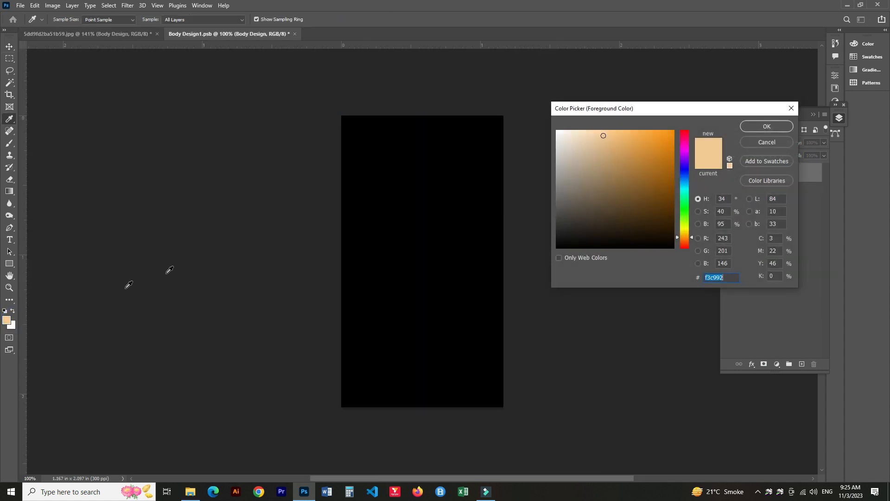
left_click(684, 140)
left_click(744, 125)
key("v")
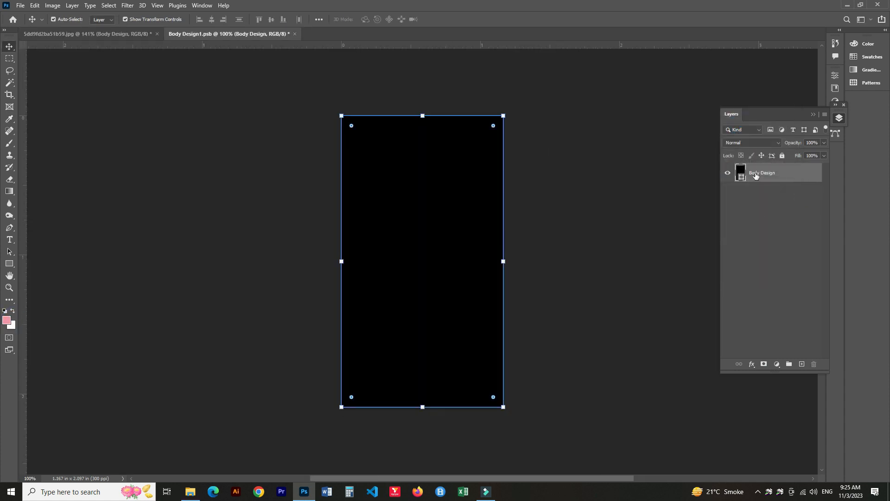
double_click(740, 178)
left_click_drag(655, 144, 688, 123)
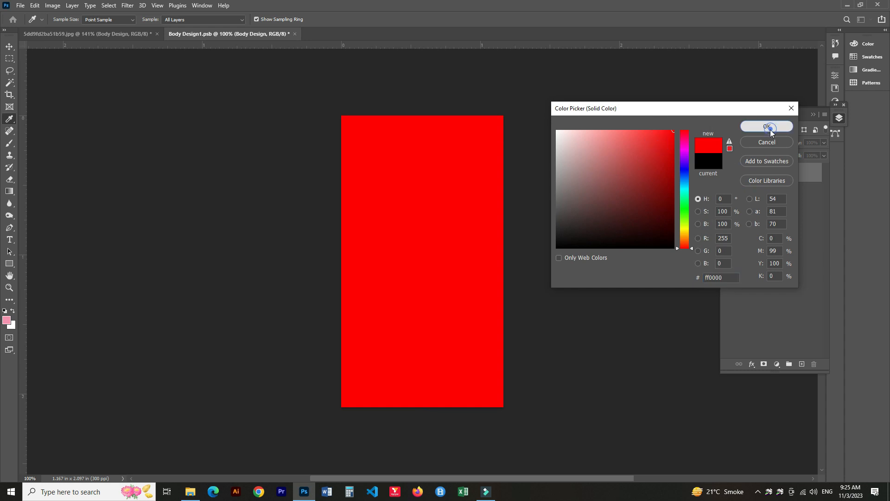
left_click(767, 127)
left_click(10, 264)
left_click_drag(334, 378, 451, 414)
key("ctrl+z")
mouse_move(307, 361)
left_mouse_down()
mouse_move(310, 369)
mouse_move(399, 390)
left_mouse_up()
key("ctrl+z")
key("ctrl+z")
left_click(318, 379)
left_click(459, 204)
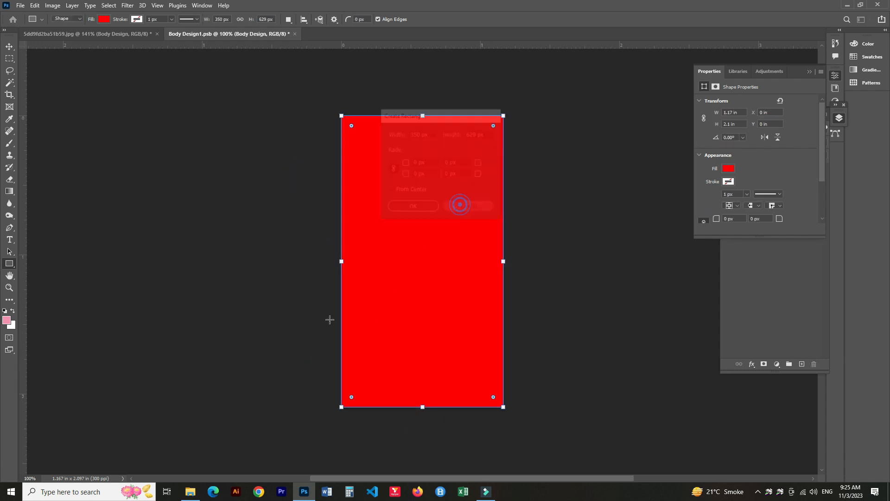
left_click_drag(337, 382, 343, 386)
key("ctrl+z")
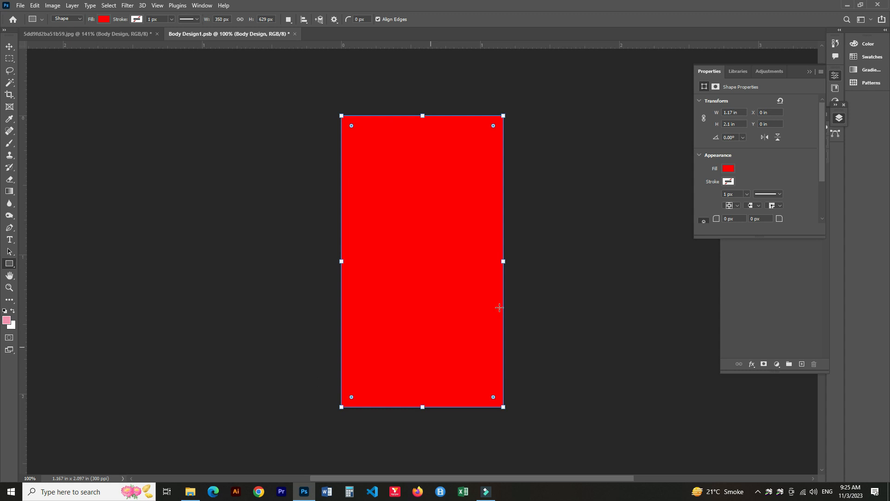
left_click(810, 73)
left_click(782, 188)
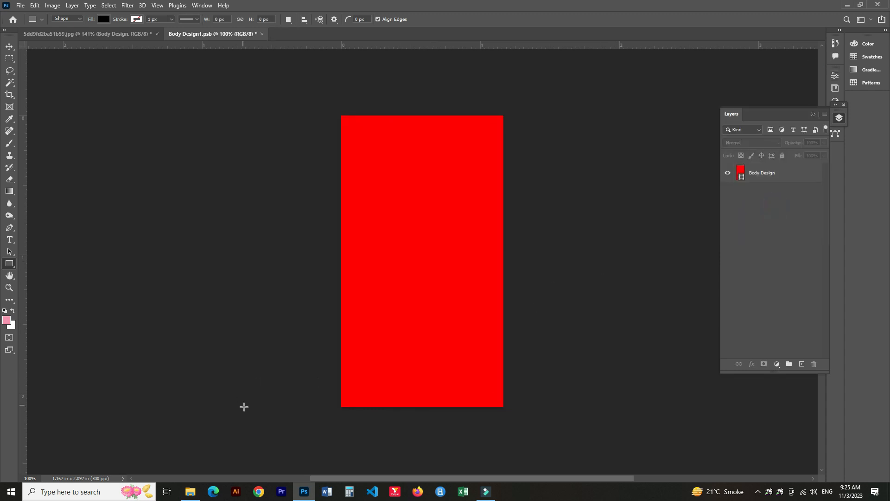
Draw yellow rectangle bands across the bottom and top of the red design area.
left_click_drag(331, 375, 506, 408)
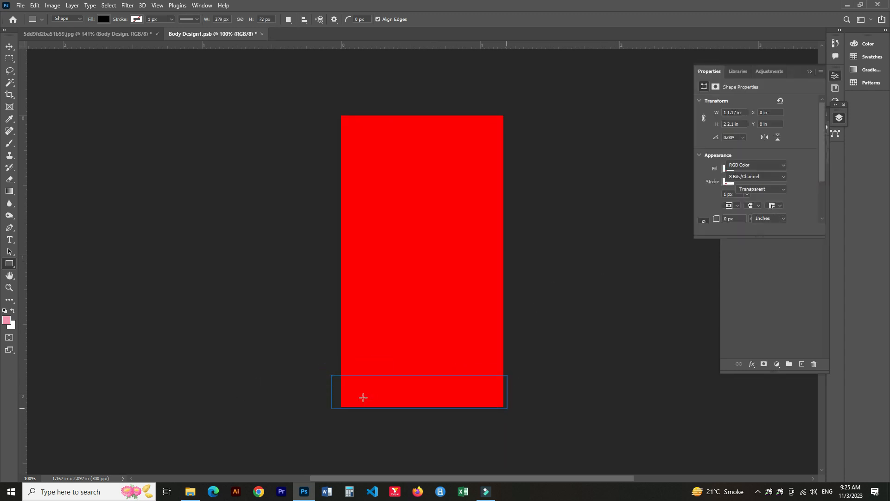
left_click(728, 169)
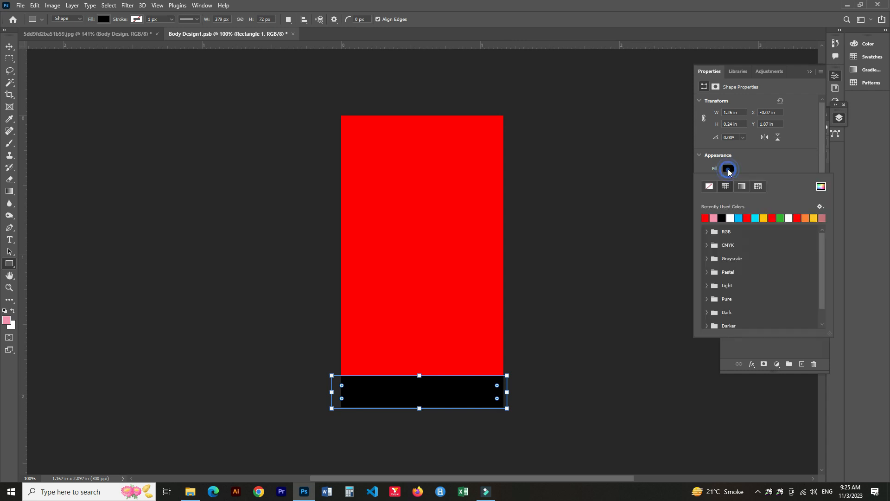
left_click(771, 218)
left_click_drag(316, 105, 552, 148)
left_click(8, 46)
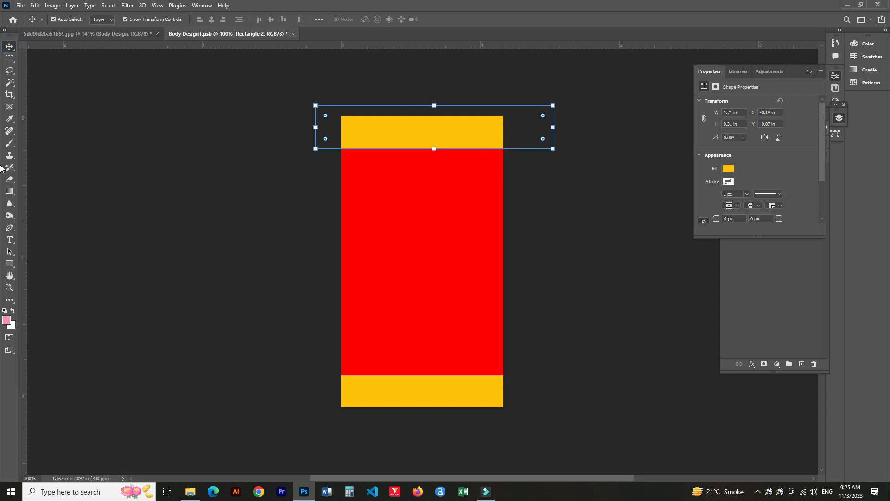
Add the text MANI with the number 2 beneath it on the red design.
key("t")
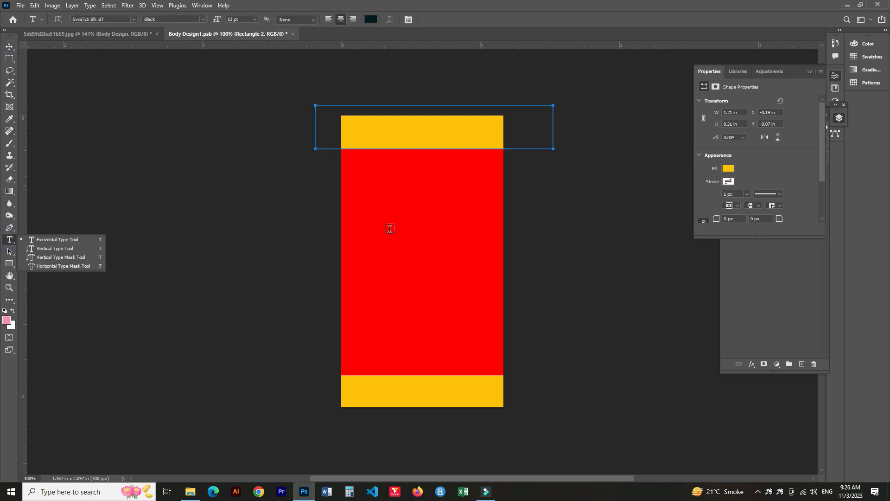
left_click(389, 227)
key("BackSpace")
type("Ma")
key("BackSpace")
type("A")
type("IO")
key("BackSpace")
key("BackSpace")
type("I ")
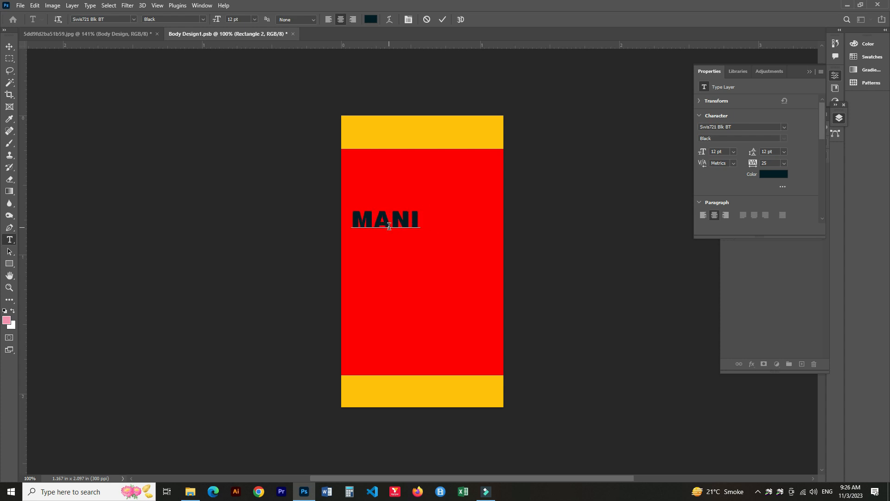
type("2")
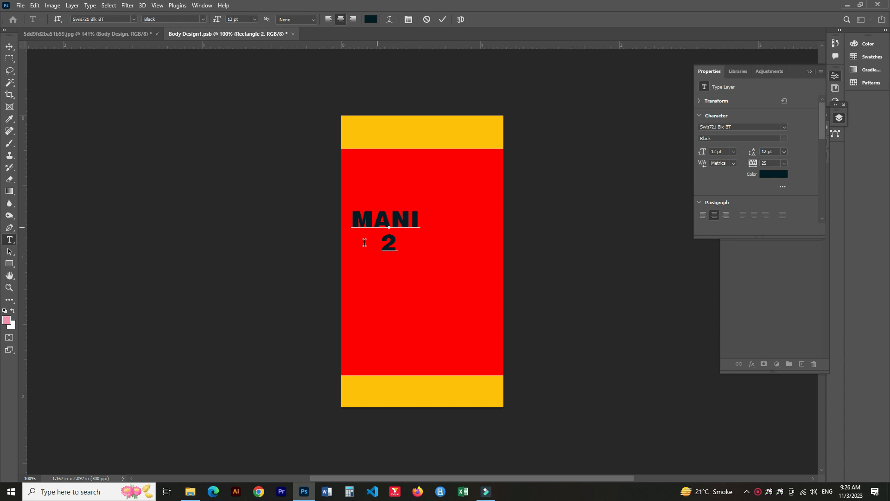
Scale up the MANI 2 text and move it into place on the design.
left_click(9, 45)
left_click_drag(384, 232, 485, 322)
left_click_drag(416, 254, 411, 248)
key("Return")
Back in the mockup, collapse the S.O Body group and group the Arm1 layer into a new group named S.O Arm1.
left_click(138, 35)
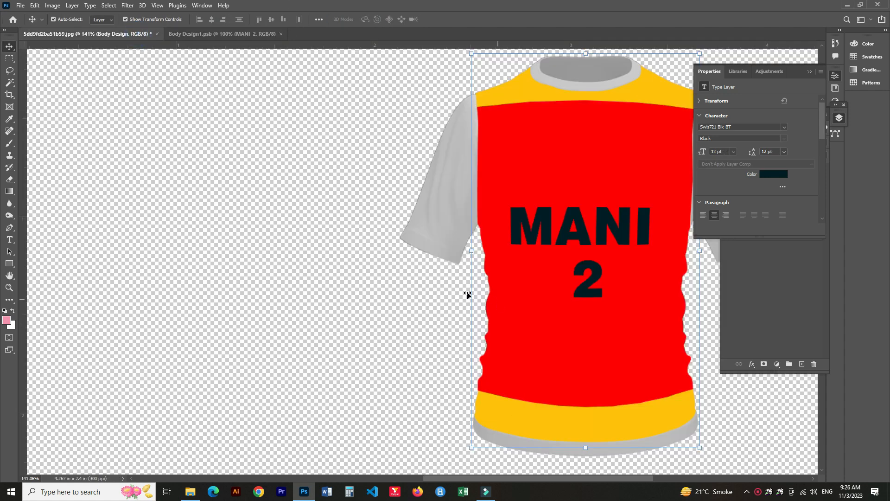
scroll(505, 277, "down", 4)
left_click_drag(633, 223, 548, 235)
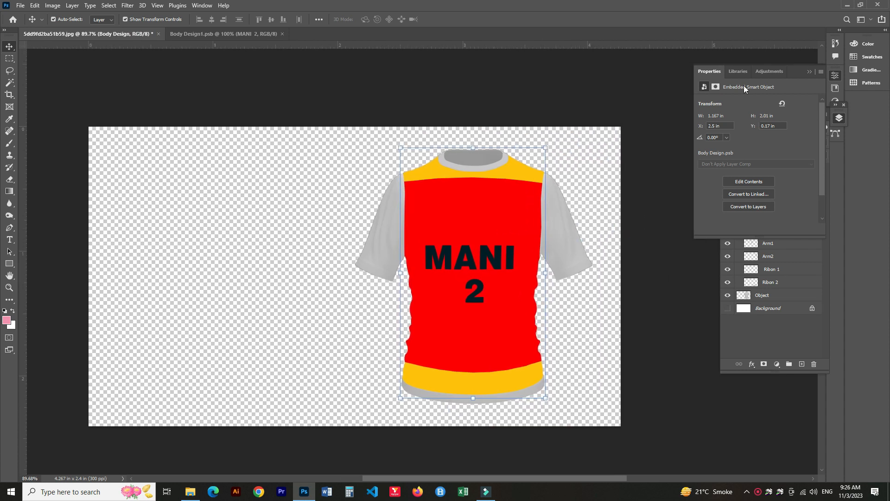
left_click(810, 72)
left_click(745, 204)
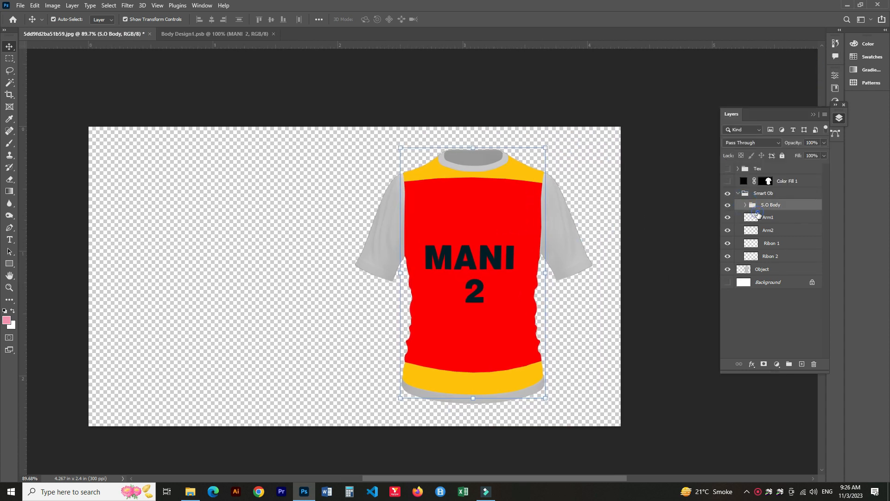
left_click(766, 217)
key("ctrl+g")
double_click(767, 216)
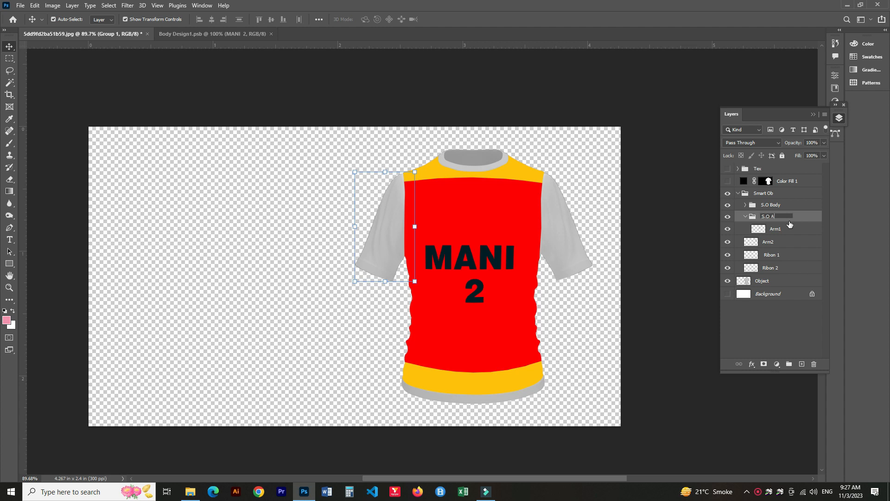
key("Return")
Draw a rectangle over the left sleeve above Arm1, widen it, and rotate it about 22°.
left_click(770, 230)
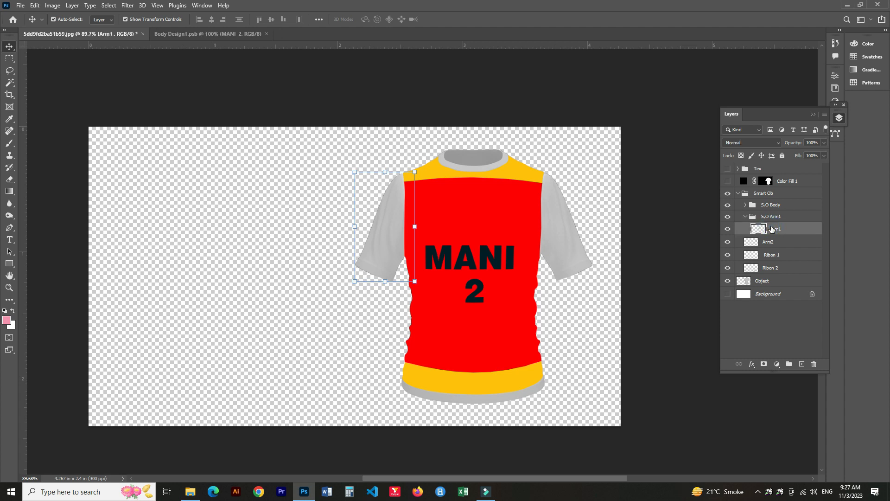
left_click(10, 263)
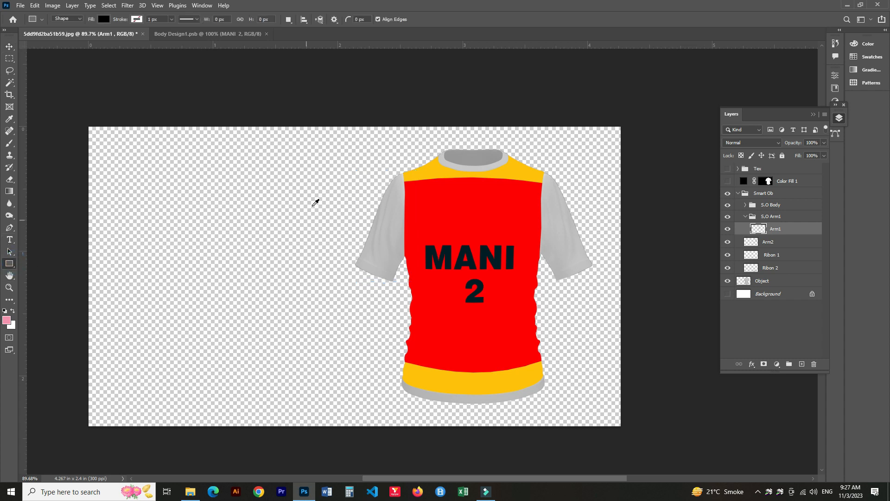
scroll(320, 200, "up", 4)
left_click_drag(434, 131, 509, 399)
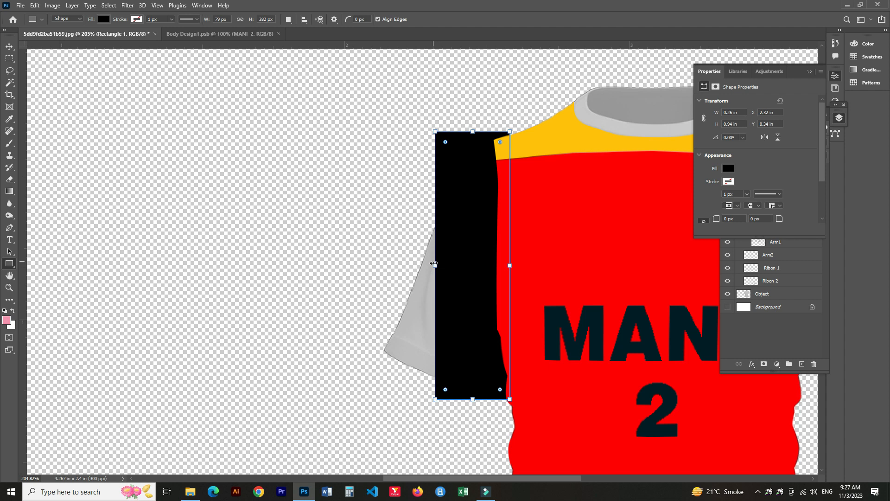
left_click_drag(435, 265, 379, 266)
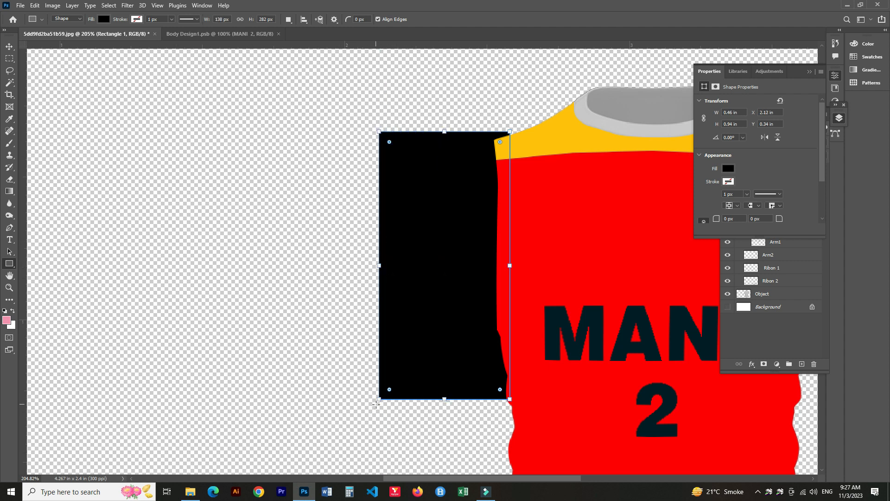
left_click_drag(371, 411, 320, 376)
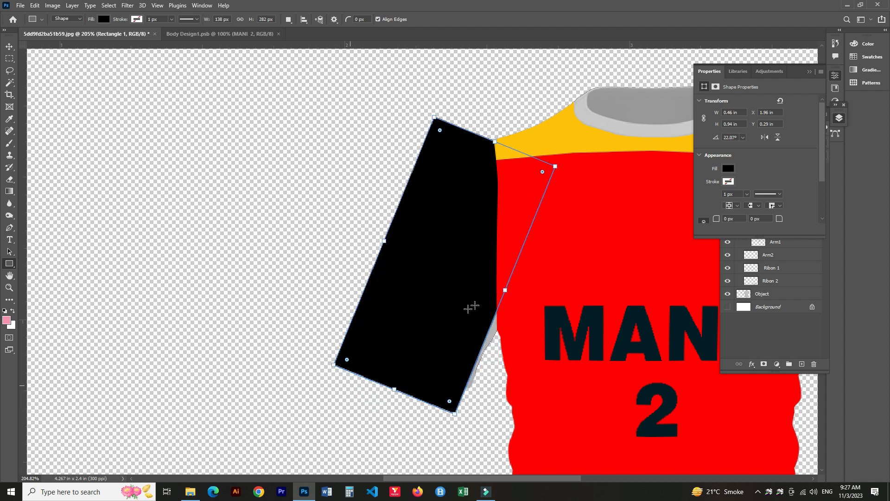
Nudge the sleeve rectangle and free-transform it back to an upright position.
key("v")
left_click_drag(448, 256, 456, 262)
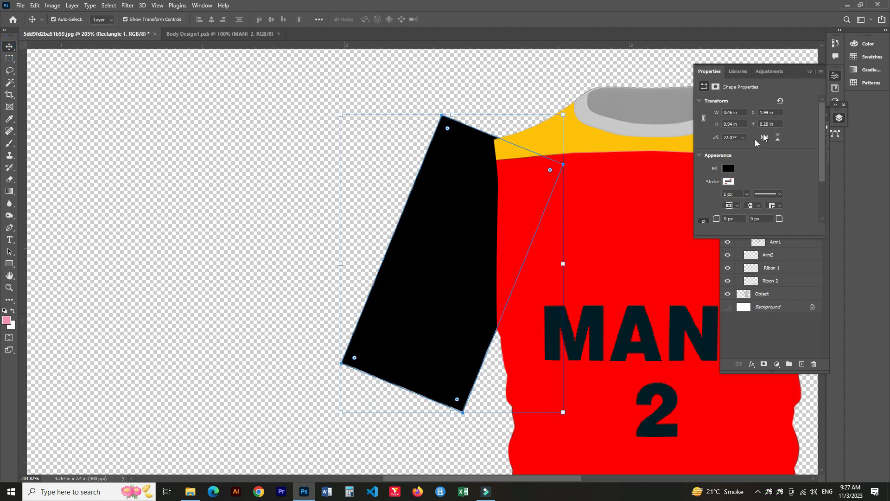
left_click(811, 71)
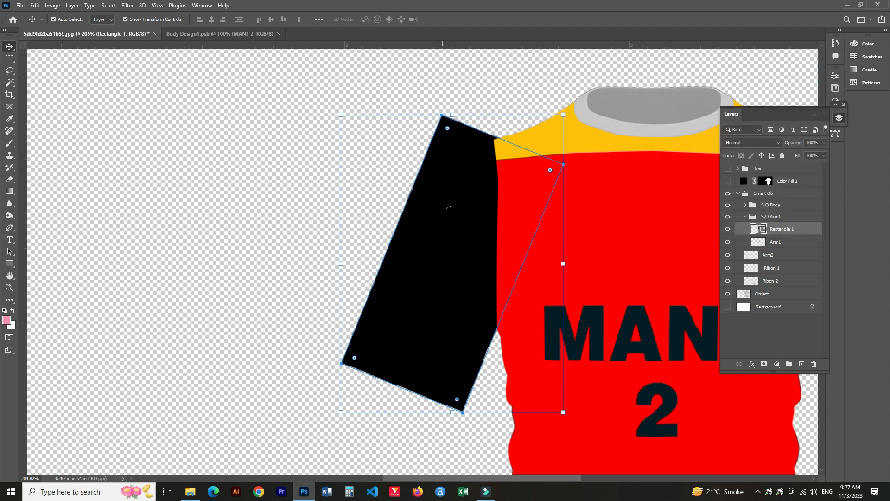
key("ctrl+t")
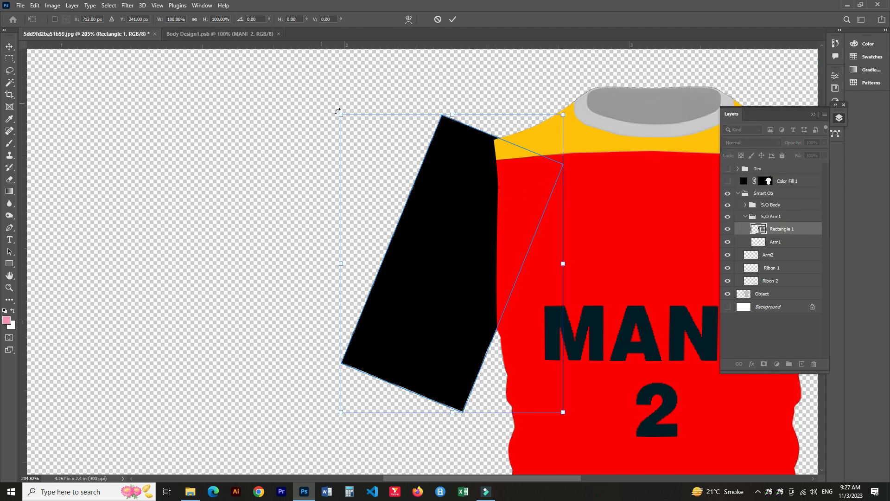
left_click_drag(568, 419, 652, 376)
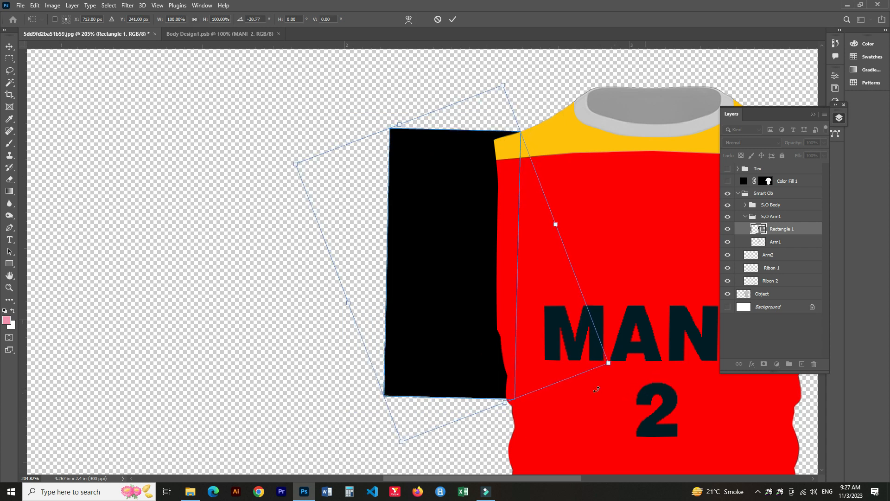
key("Escape")
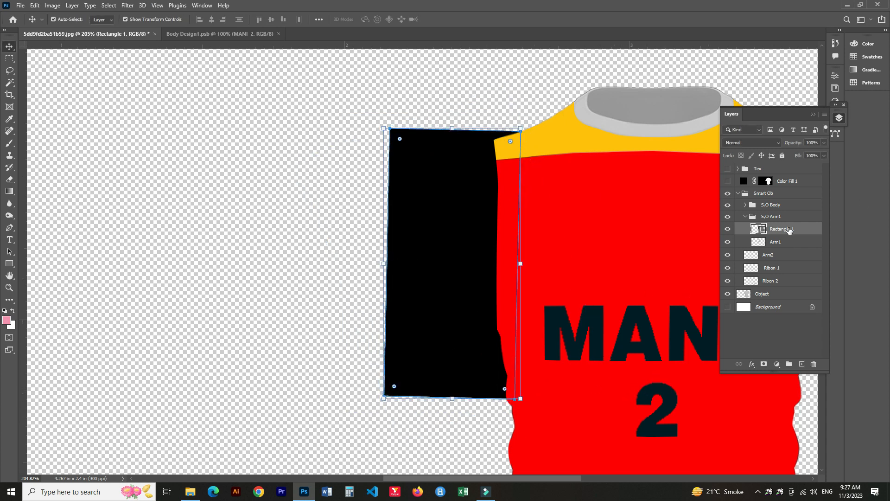
Convert the sleeve rectangle to a smart object and mask it to the Arm1 sleeve shape.
right_click(789, 230)
left_click(736, 219)
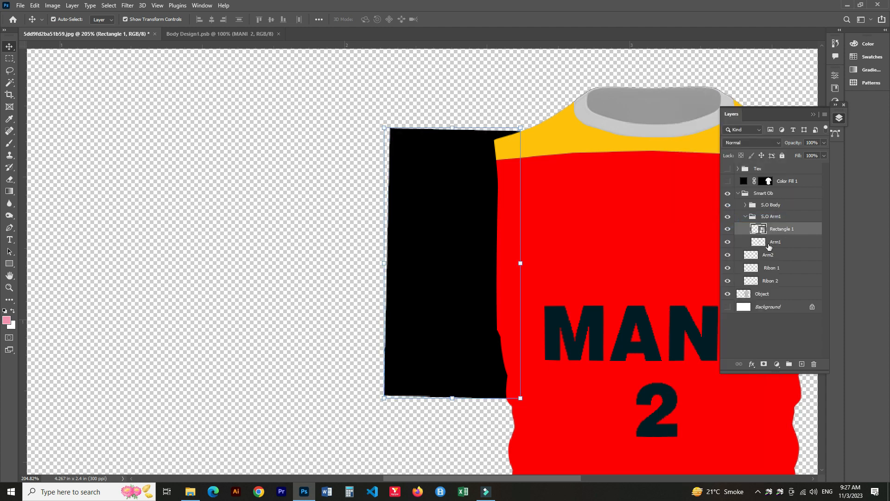
left_click(759, 242, "ctrl")
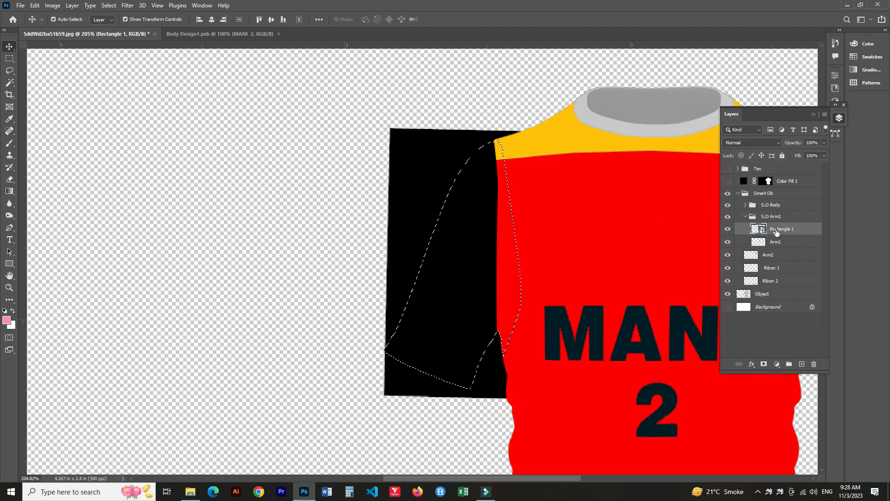
left_click(765, 363)
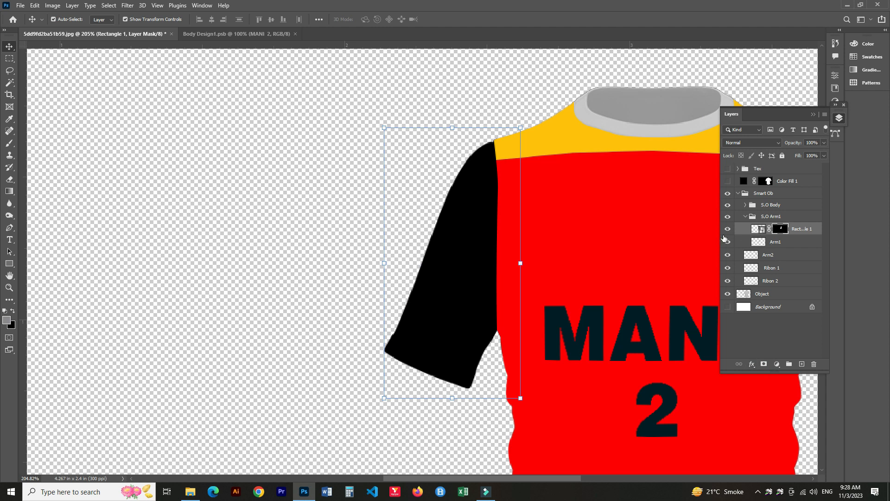
left_click(758, 229)
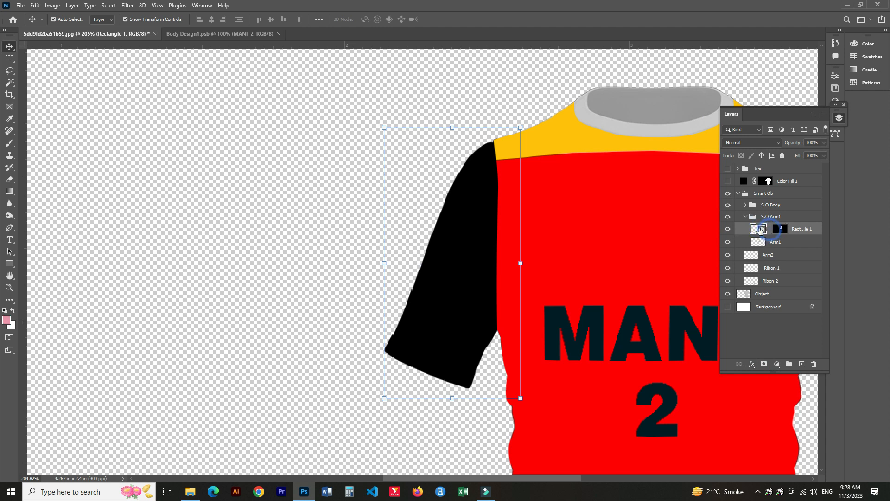
Rotate the sleeve smart object about 22° so it follows the Arm1 sleeve.
key("ctrl+t")
left_click_drag(529, 402, 475, 430)
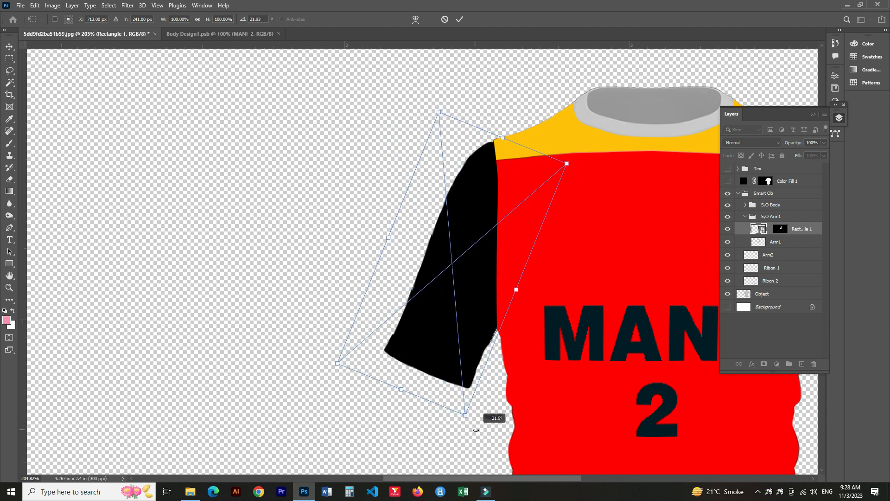
mouse_move(461, 260)
left_mouse_down()
mouse_move(479, 254)
mouse_move(462, 269)
left_mouse_up()
key("Return")
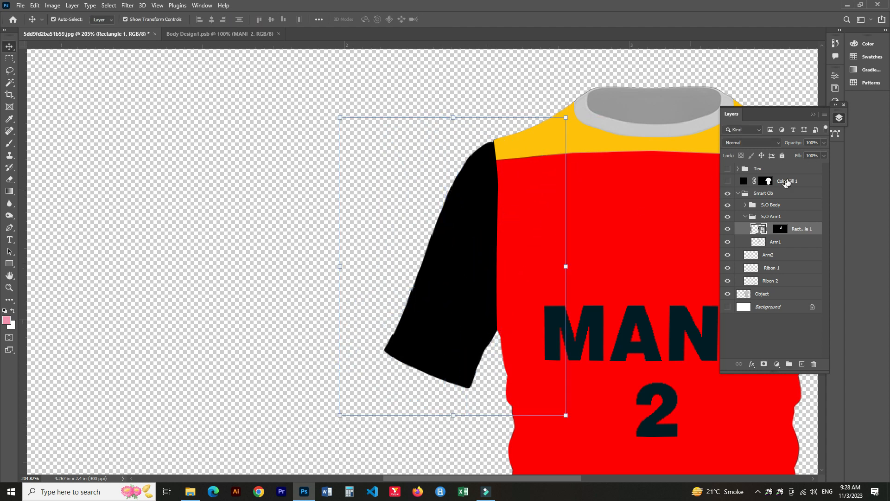
Open the sleeve smart object's contents and set its rectangle's fill colour to red ff0303.
double_click(762, 229)
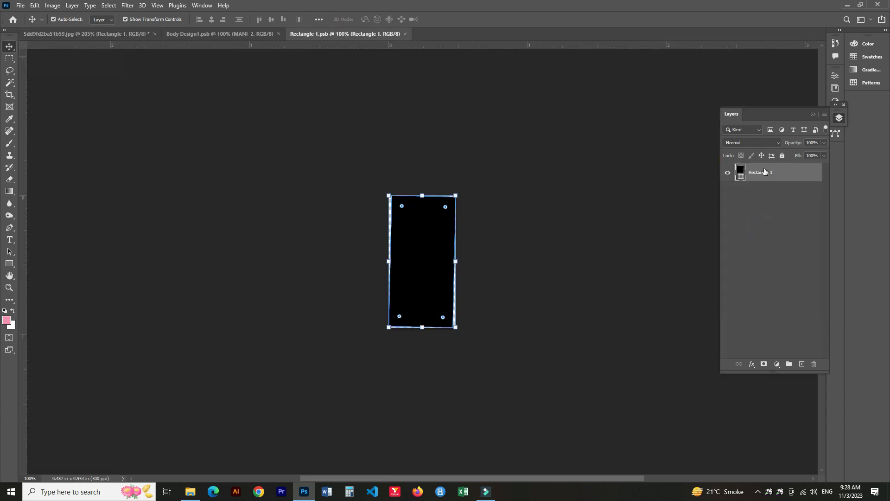
double_click(740, 179)
left_click(662, 145)
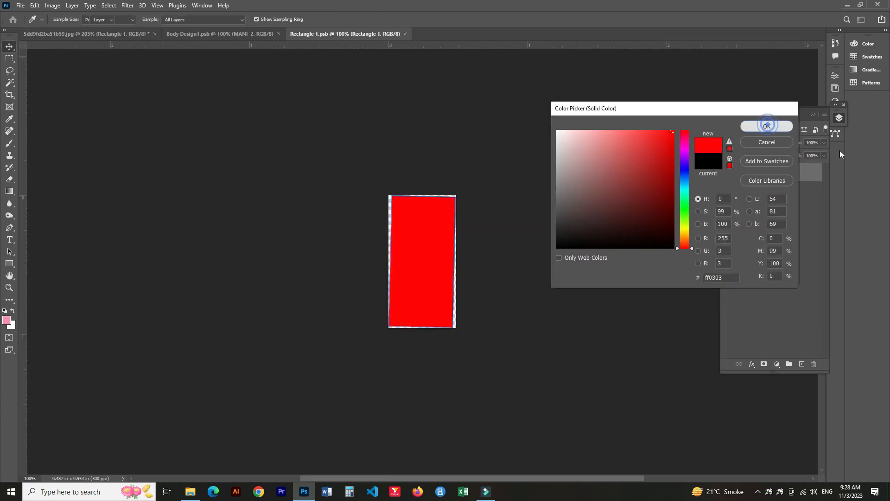
left_click(767, 125)
Draw a black rectangle across the bottom edge of the red rectangle as a cuff band.
left_click(9, 265)
left_click_drag(381, 312, 445, 333)
key("ctrl+z")
left_click(792, 233)
left_click_drag(360, 316, 470, 337)
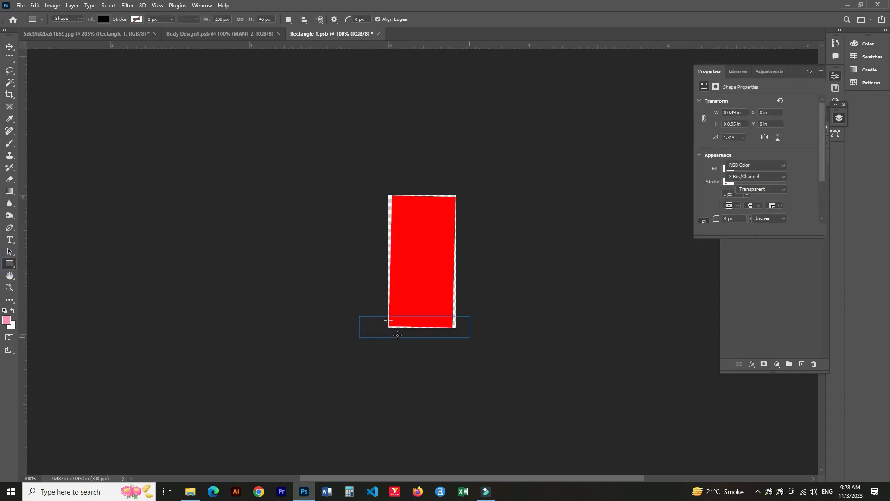
left_click(809, 72)
Save the smart object contents and return to the mockup document.
left_click(9, 45)
key("ctrl+s")
key("ctrl+Tab")
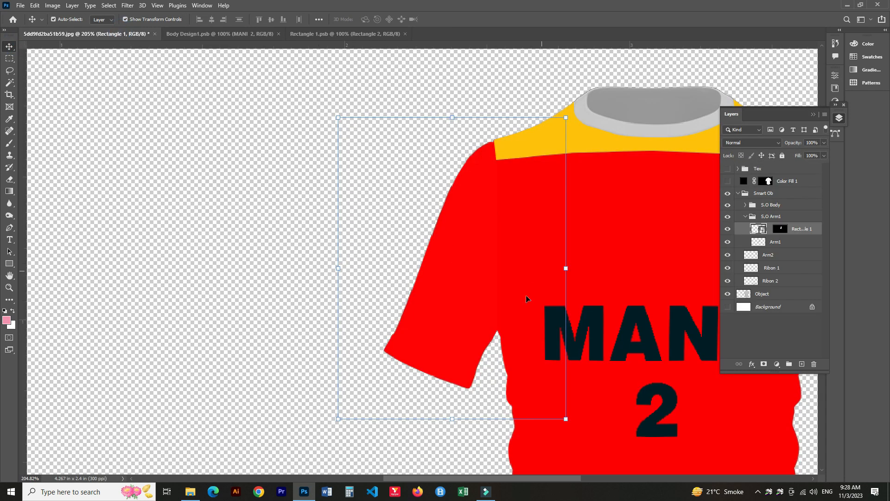
left_click(361, 34)
left_click(128, 35)
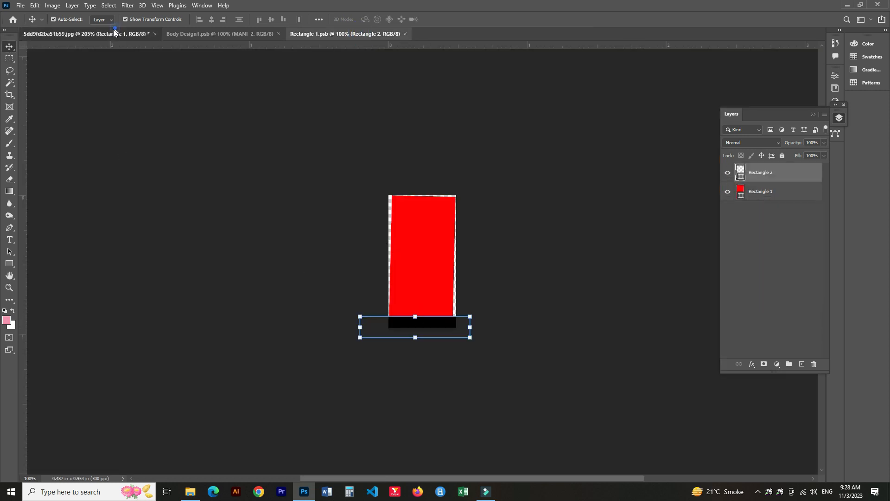
Free-transform the sleeve smart object so the black cuff lines up with the left sleeve's end.
key("ctrl+t")
left_click_drag(575, 370, 511, 377)
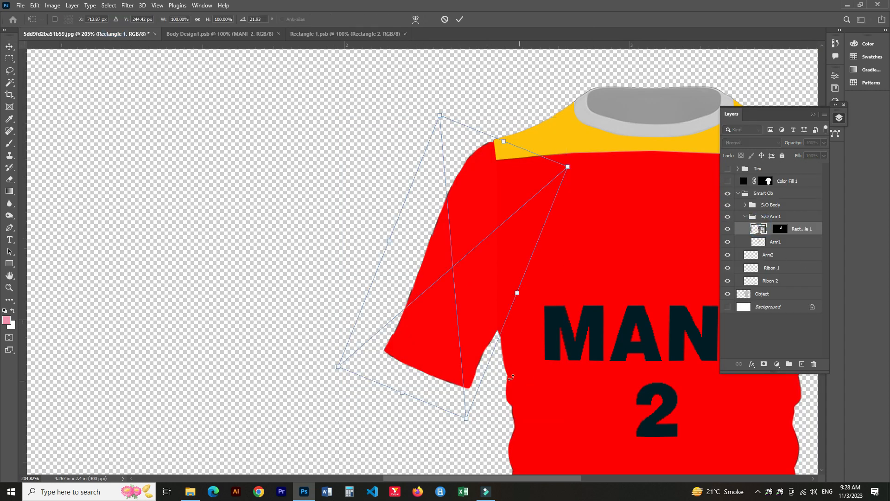
left_click_drag(403, 395, 418, 383)
left_click_drag(435, 99, 442, 99)
left_click_drag(446, 268, 452, 269)
key("Return")
scroll(371, 320, "down", 6)
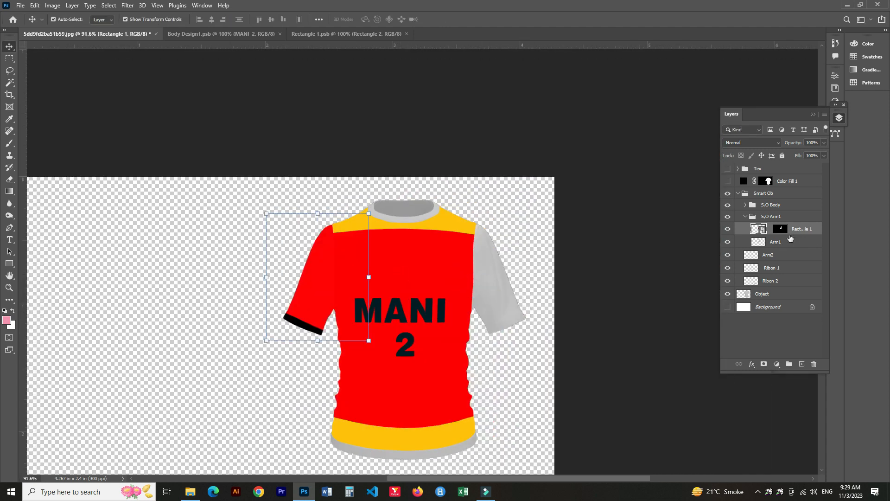
Collapse the S.O Arm1 group and group the Arm2 layer into a new group named S.O Arm2.
left_click(791, 241)
left_click(777, 255)
left_click(745, 216)
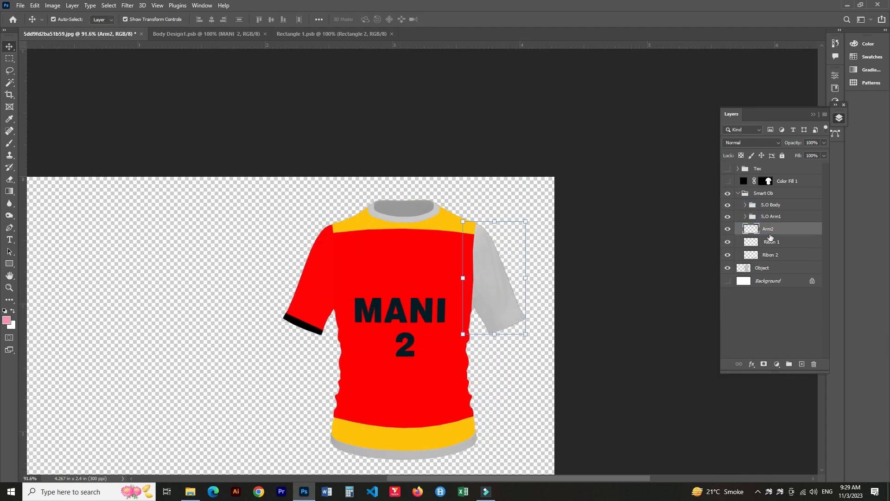
key("ctrl+g")
double_click(766, 228)
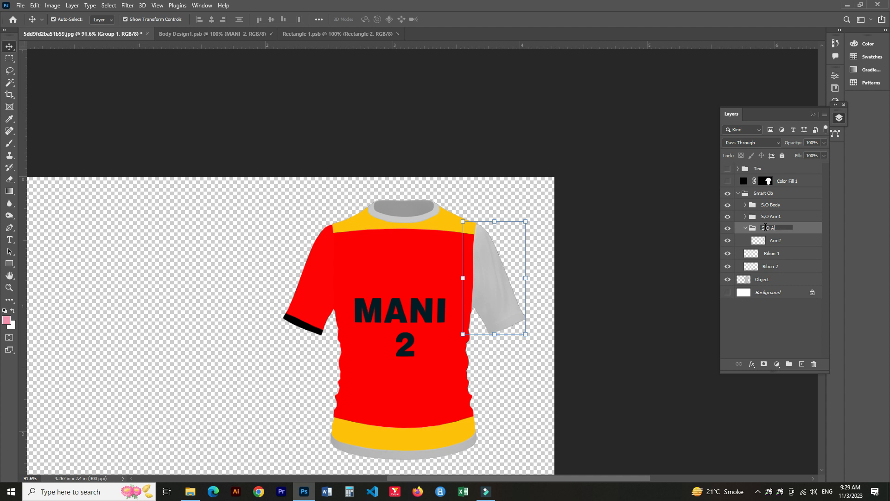
left_click(776, 241)
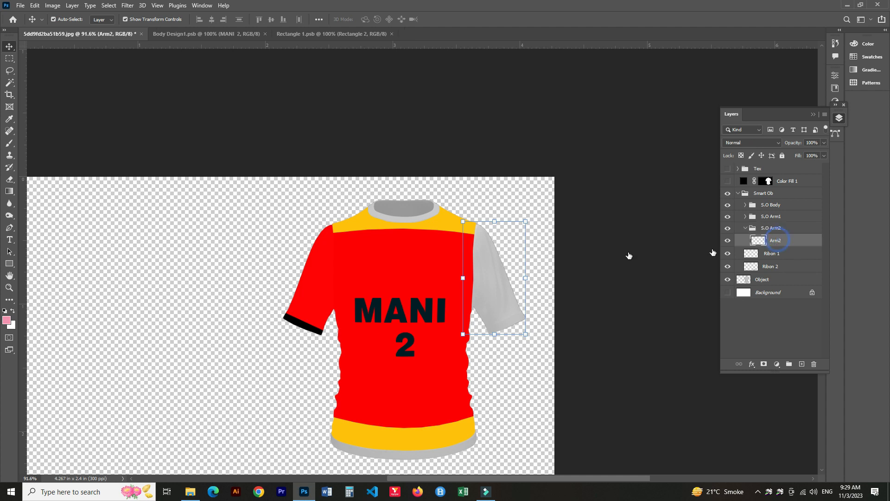
Duplicate the sleeve smart object into the S.O Arm2 group above the Arm2 layer.
left_click(319, 273)
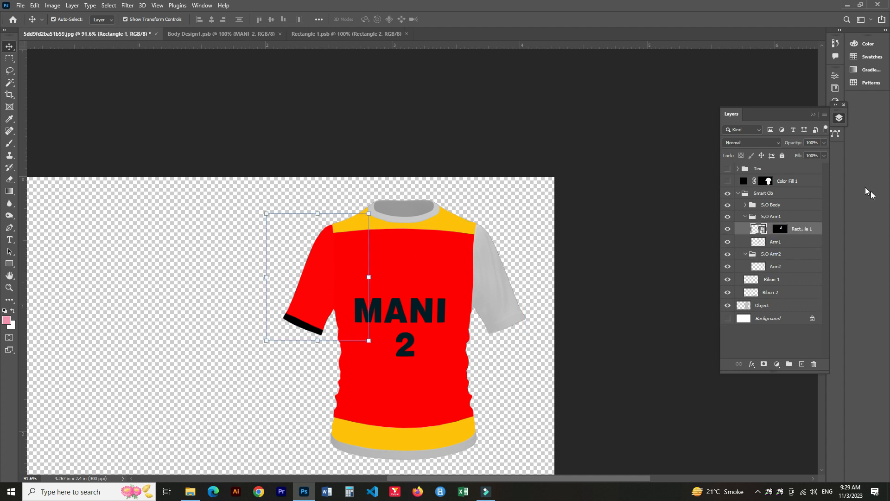
left_click(746, 206)
left_click(794, 219)
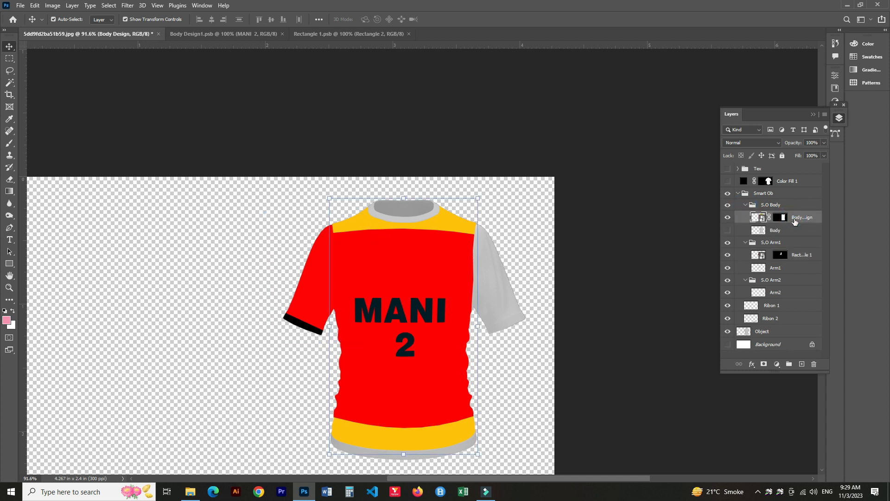
left_click_drag(795, 221, 776, 226)
left_click_drag(793, 269, 783, 300)
left_click(745, 255)
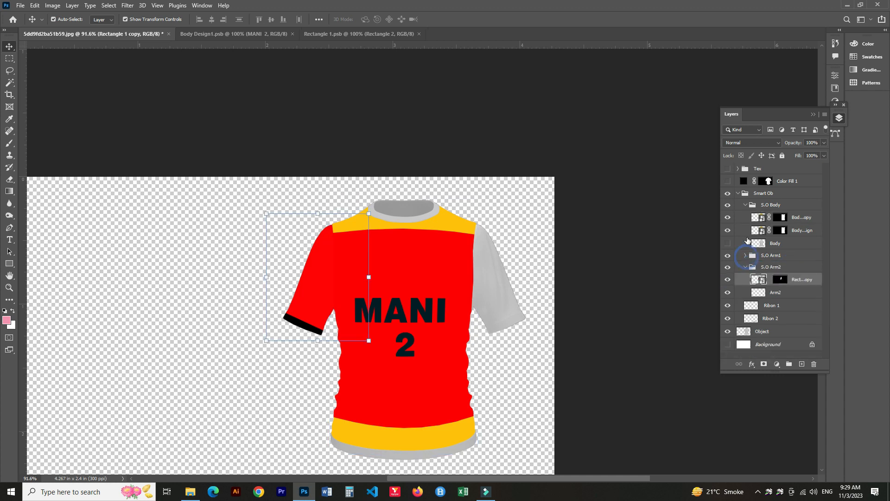
left_click(745, 205)
left_click(782, 253)
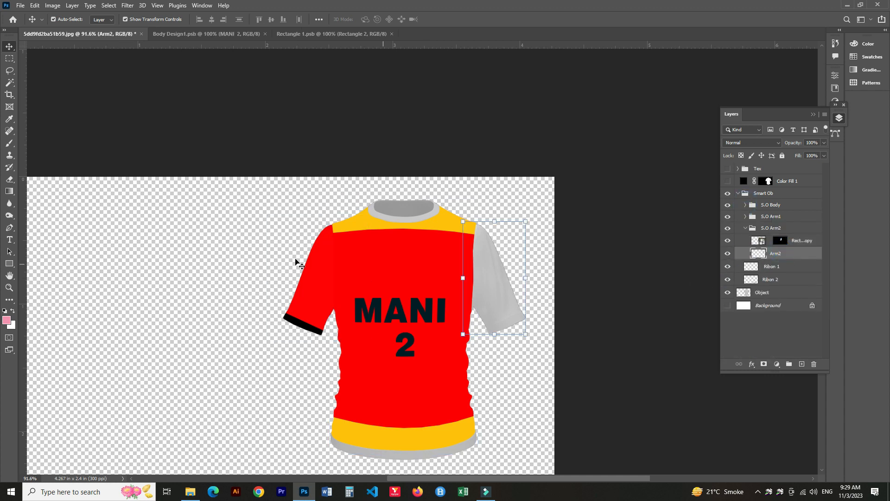
Move the copied sleeve smart object onto the right sleeve and rotate it about -27°.
left_click(760, 241)
key("ctrl+t")
left_click_drag(322, 283, 486, 289)
left_click_drag(487, 357, 569, 325)
left_click_drag(481, 286, 491, 280)
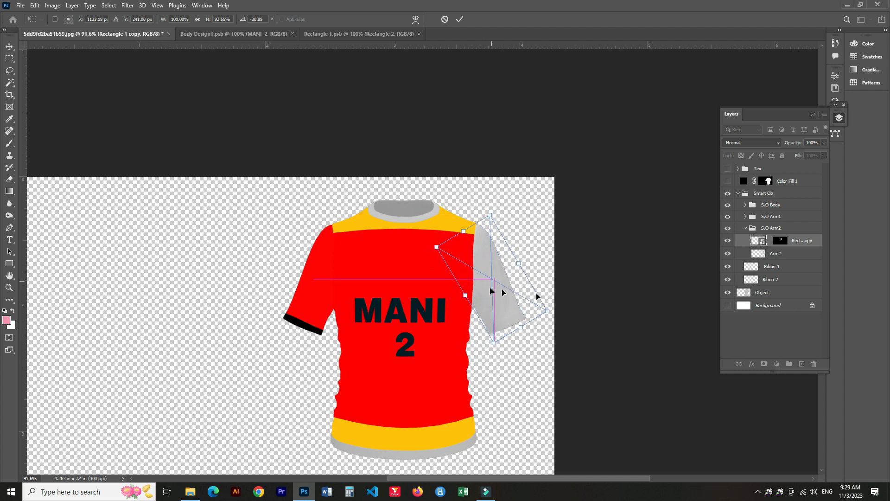
left_click_drag(553, 323, 550, 324)
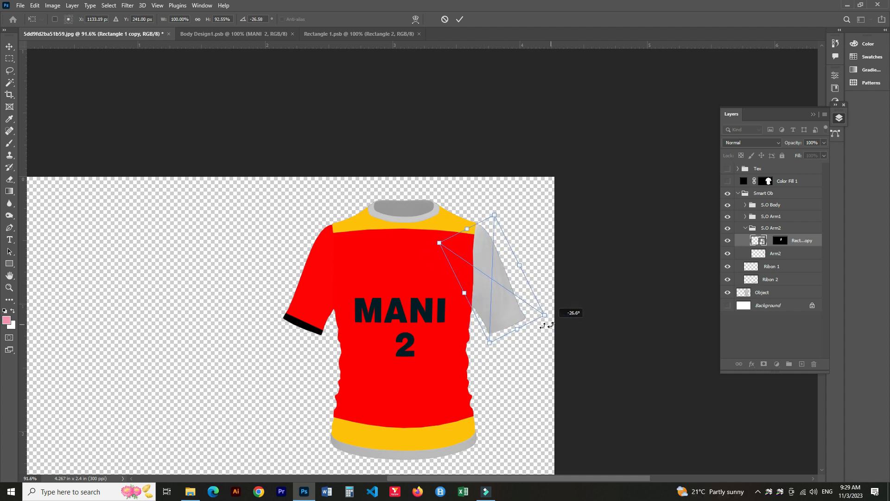
Fine-tune the copied sleeve smart object's corners to cover the right sleeve and commit the transform.
left_click_drag(492, 289, 493, 280)
left_click_drag(440, 237, 435, 235)
left_click_drag(494, 284, 496, 286)
left_click_drag(519, 321, 514, 326)
scroll(517, 326, "up", 3)
left_click_drag(416, 128, 420, 135)
mouse_move(412, 259)
left_mouse_down()
mouse_move(402, 255)
mouse_move(409, 257)
left_mouse_up()
left_click_drag(523, 203, 532, 199)
key("Return")
Replace the copied sleeve's mask with a new mask shaped to the Arm2 sleeve.
scroll(547, 195, "up", 1)
left_click_drag(781, 242, 814, 365)
left_click(763, 255, "ctrl")
left_click(764, 364)
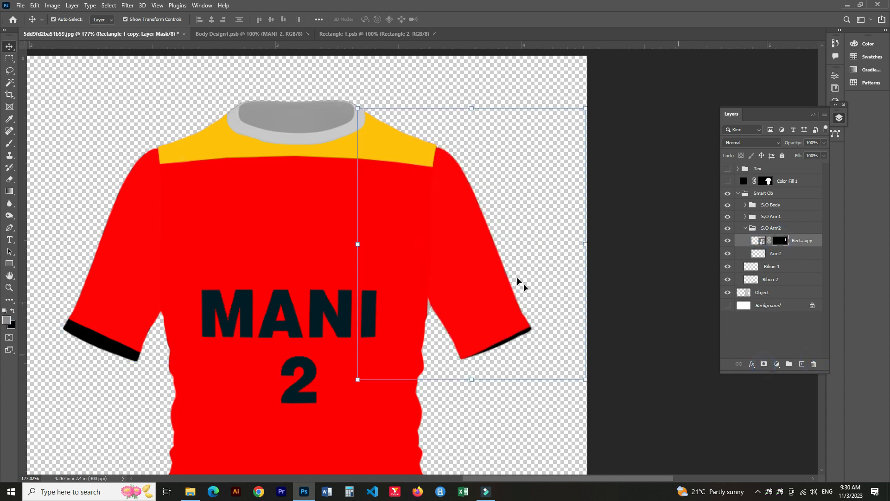
left_click(758, 240)
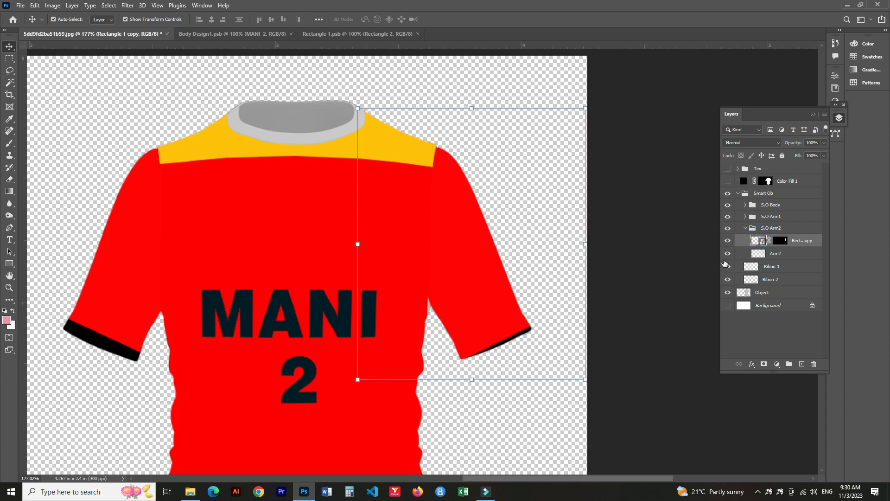
Unlink the mask and transform the copied sleeve so its cuff lines up with the right sleeve's end.
key("ctrl+t")
left_click(769, 240)
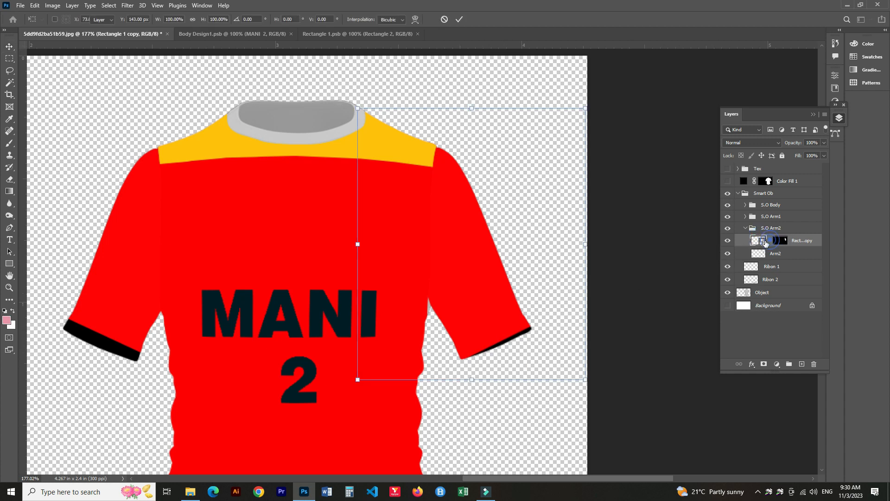
key("ctrl+t")
left_click_drag(524, 351, 521, 339)
left_click_drag(596, 321, 591, 325)
left_click_drag(467, 233, 466, 236)
key("Return")
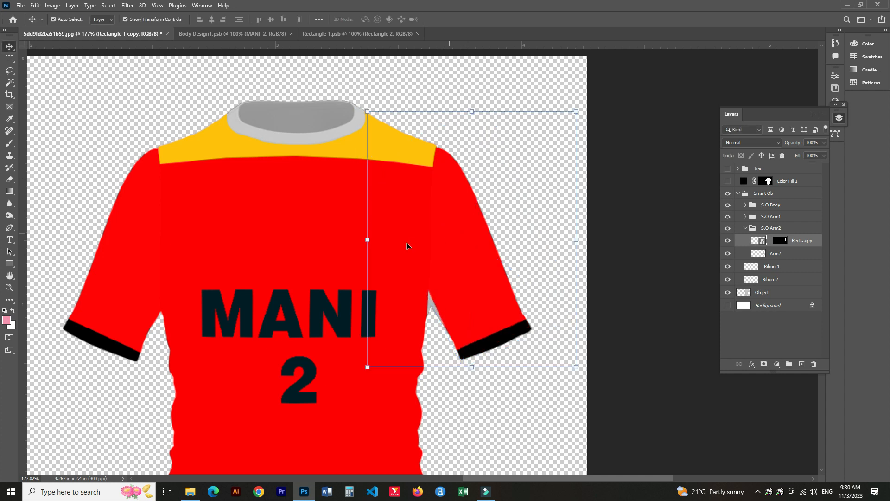
Show the Tex texture group and collapse the S.O Arm2 group.
left_click(727, 168)
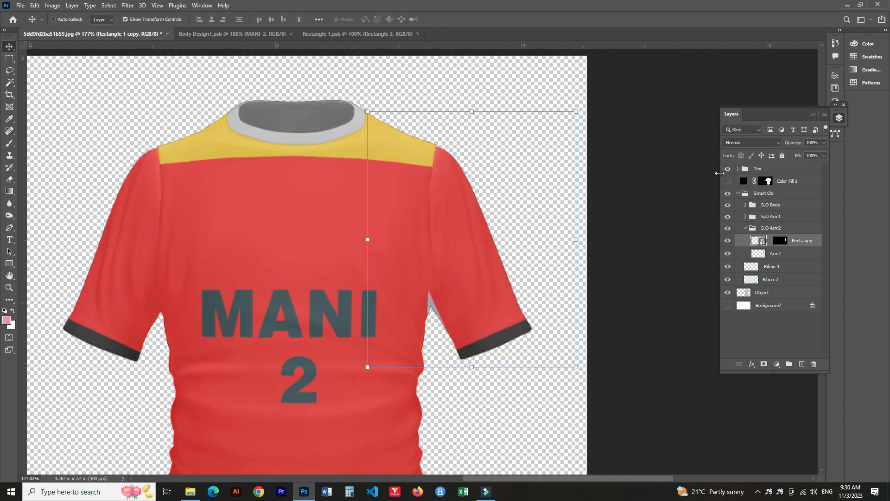
scroll(398, 305, "down", 3)
left_click(745, 228)
Draw a rectangle over the collar above Ribon 1 and mask it to the Ribon 1 shape.
left_click(768, 241)
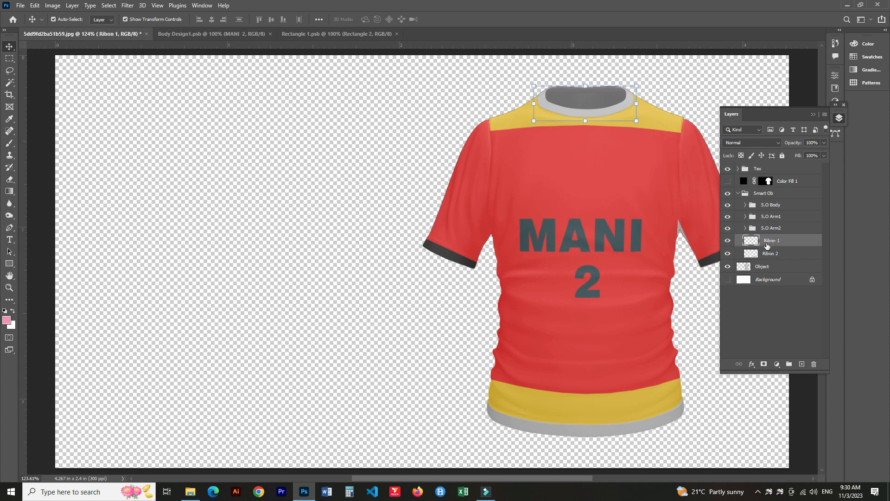
key("ctrl")
left_click(9, 264)
left_click_drag(531, 84, 642, 119)
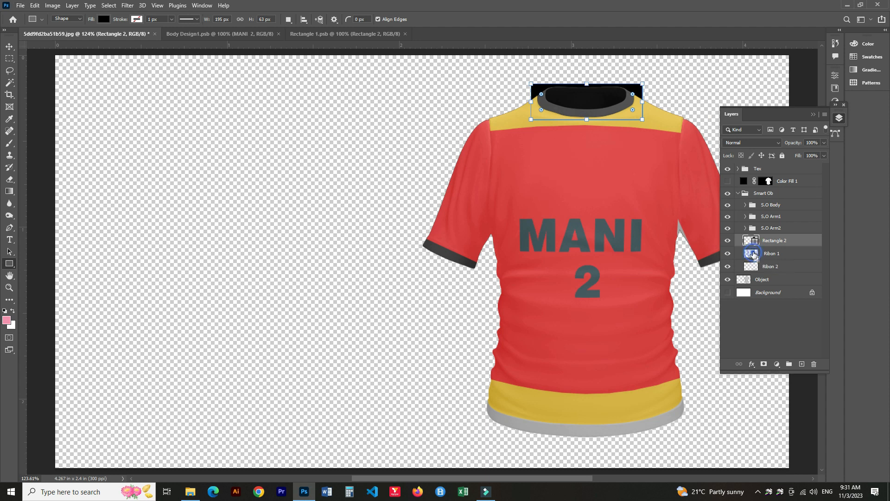
left_click(764, 364, "alt")
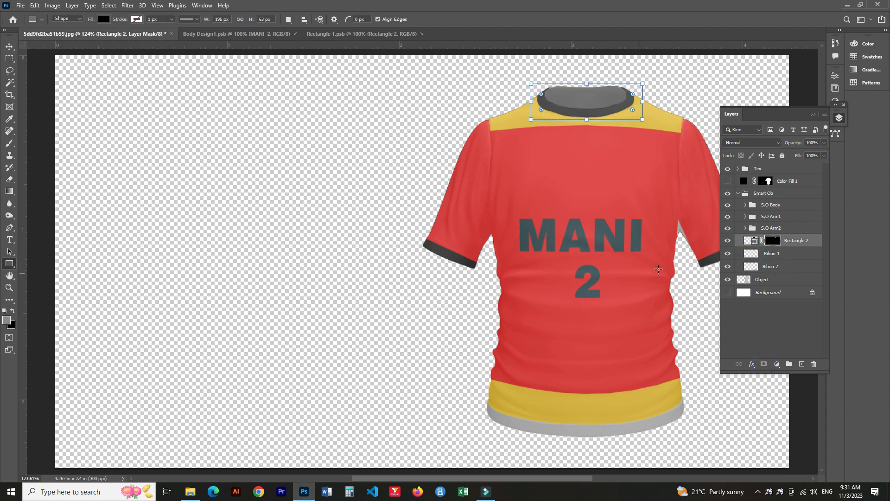
Set the collar rectangle's fill to red ff0000 and rename it 1 Ribon color.
double_click(753, 242)
left_click(664, 150)
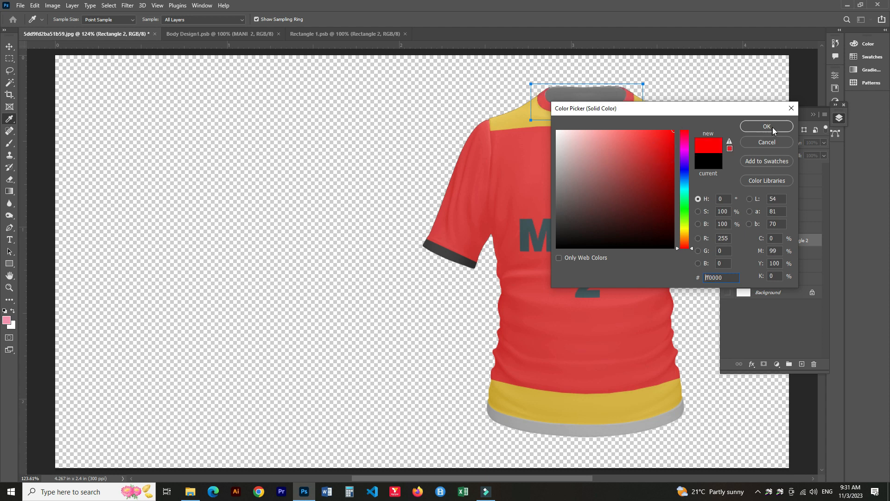
left_click(763, 129)
double_click(799, 240)
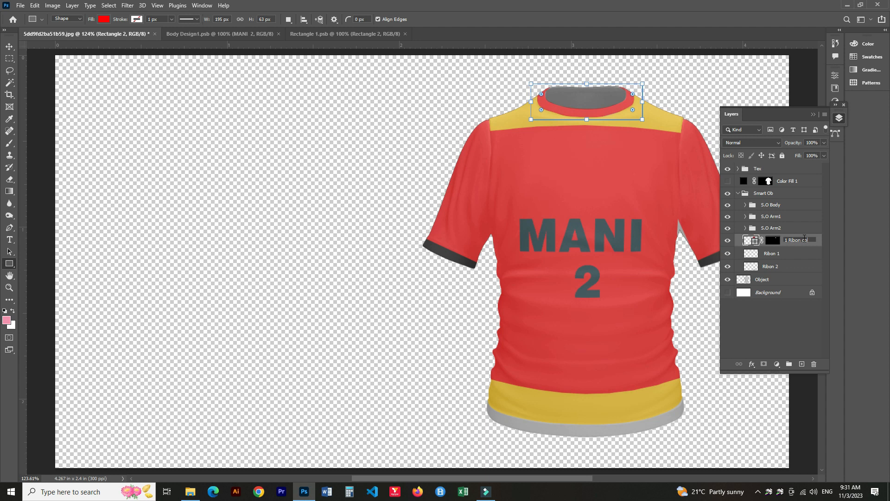
key("Return")
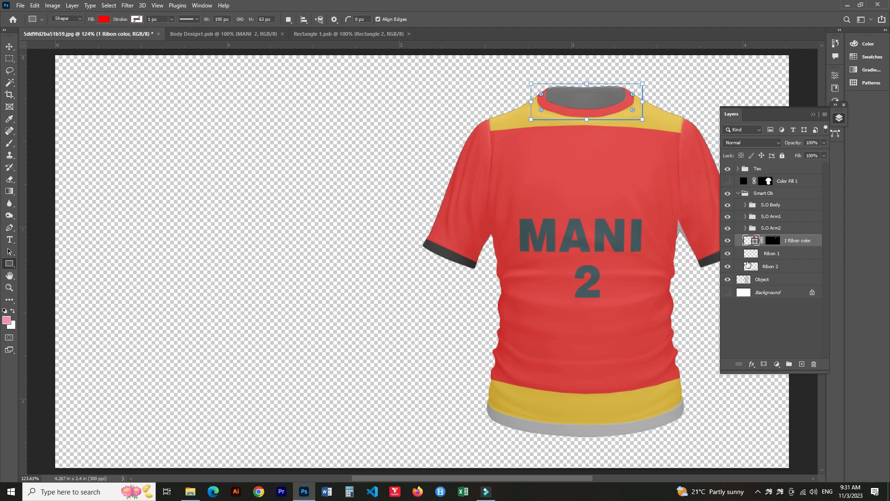
Draw a rectangle over the bottom hem above Ribon 2 and mask it to the Ribon 2 shape.
left_click(753, 267)
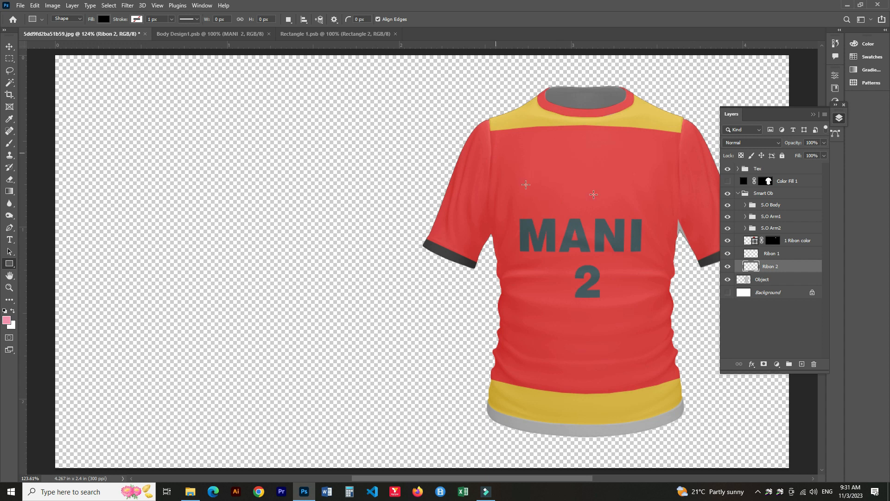
key("v")
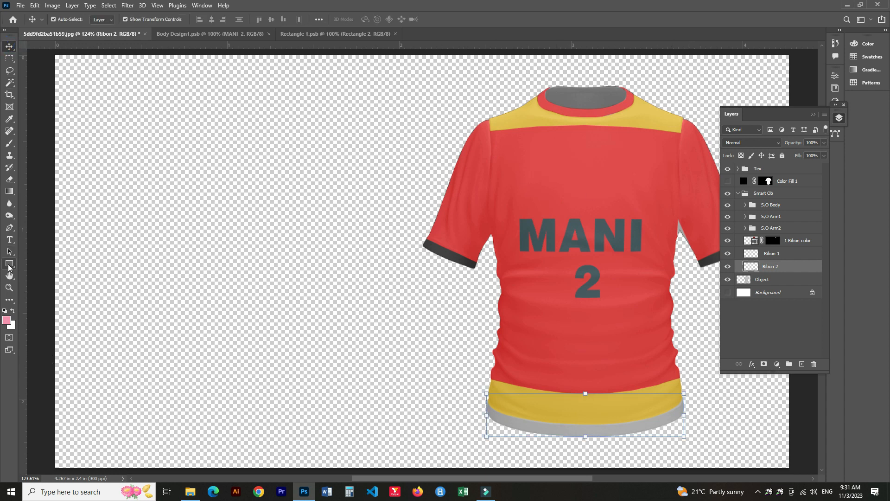
left_click(9, 266)
left_click_drag(478, 397, 721, 439)
left_click(809, 71)
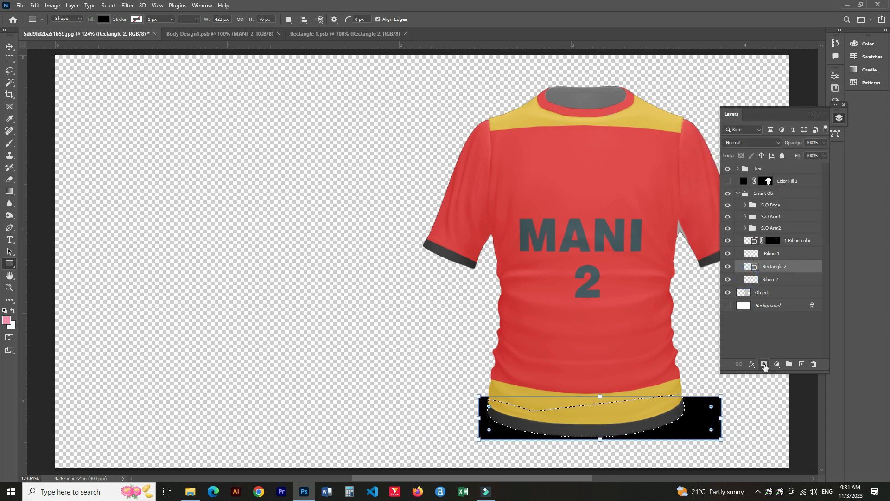
left_click(764, 364)
Set the hem rectangle's fill colour to red and collapse the Layers panel.
double_click(756, 267)
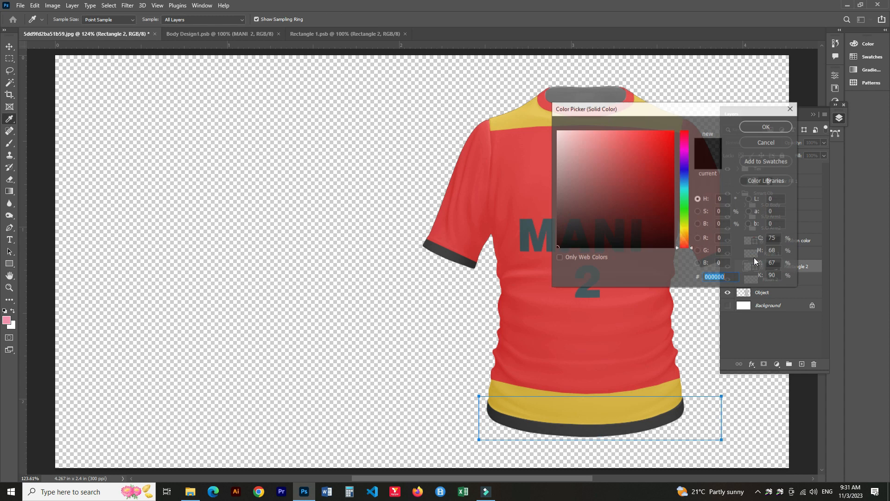
left_click_drag(664, 142, 677, 130)
left_click(747, 128)
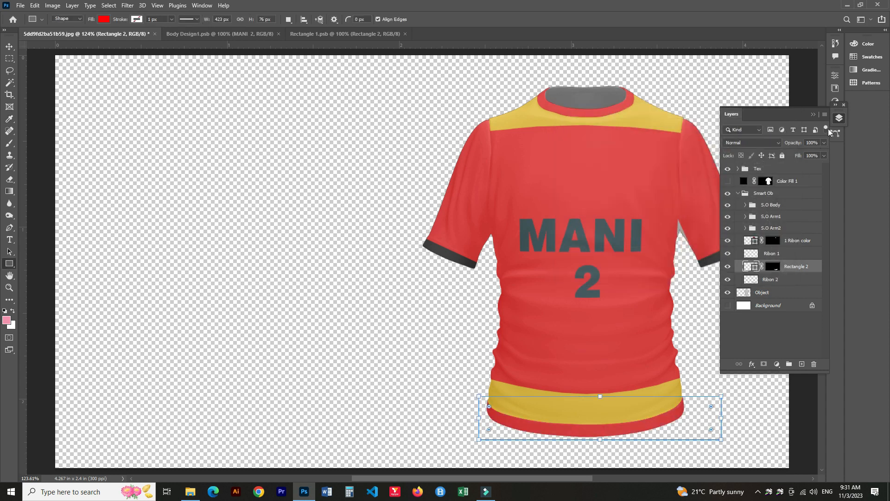
left_click(814, 115)
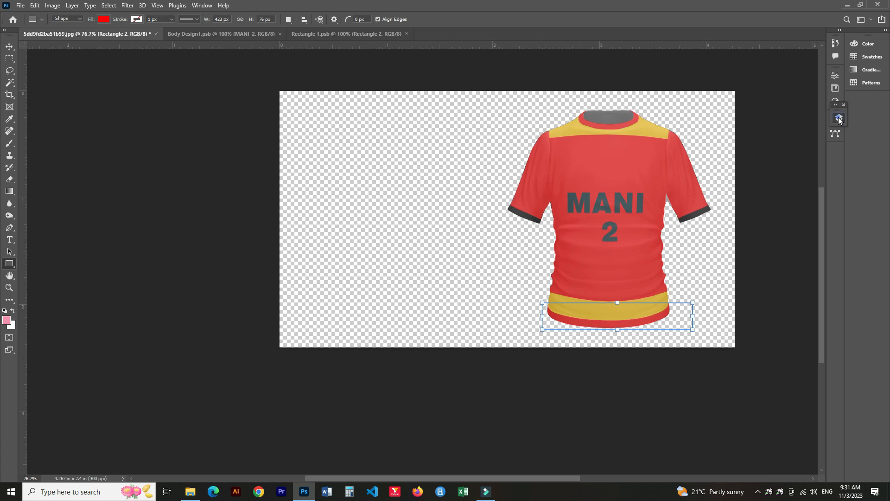
Show the white Background layer and deselect the hem rectangle.
left_click(839, 118)
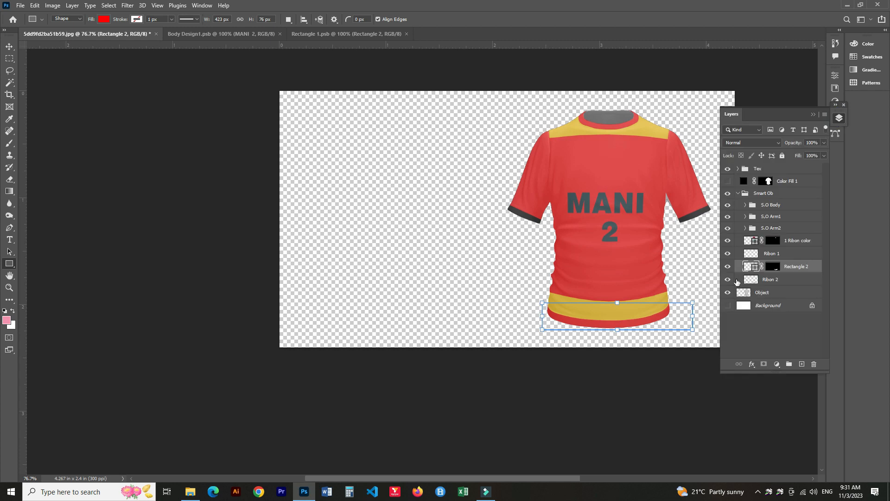
left_click(727, 305)
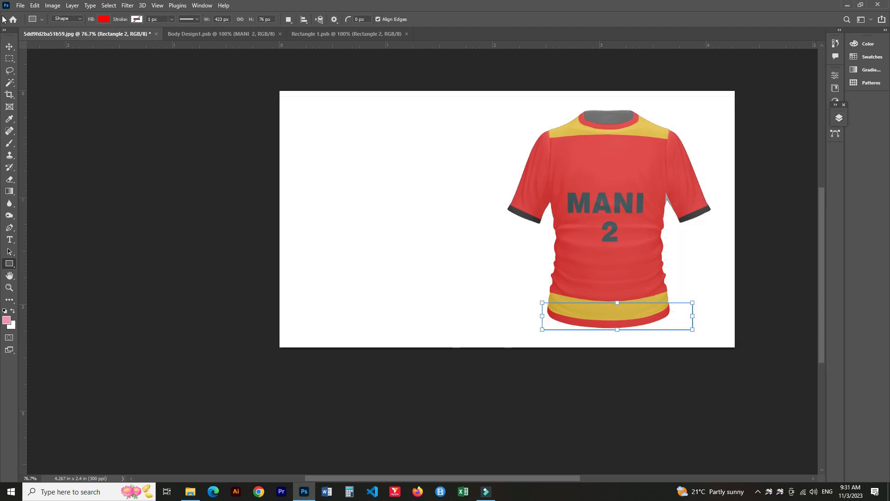
left_click(8, 48)
left_click(84, 292)
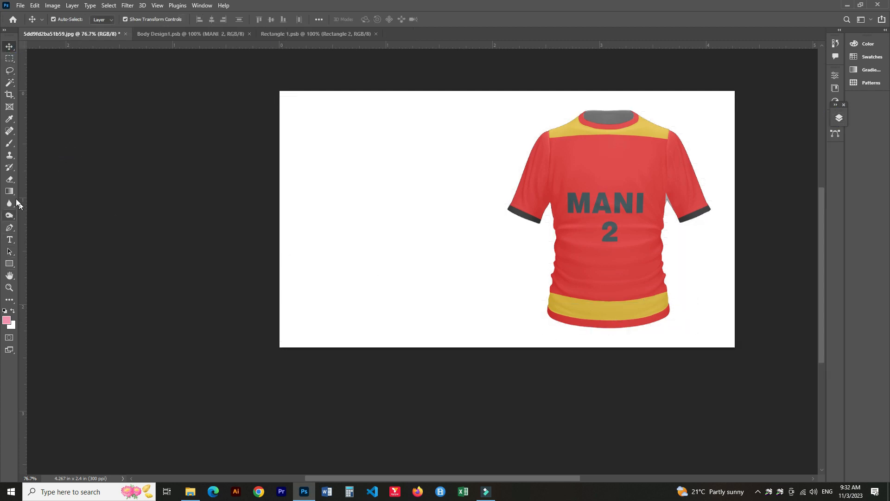
Add a new layer and paint a pink brush stroke along the bottom edge of the hem as a shadow.
left_click(13, 140)
left_click(839, 118)
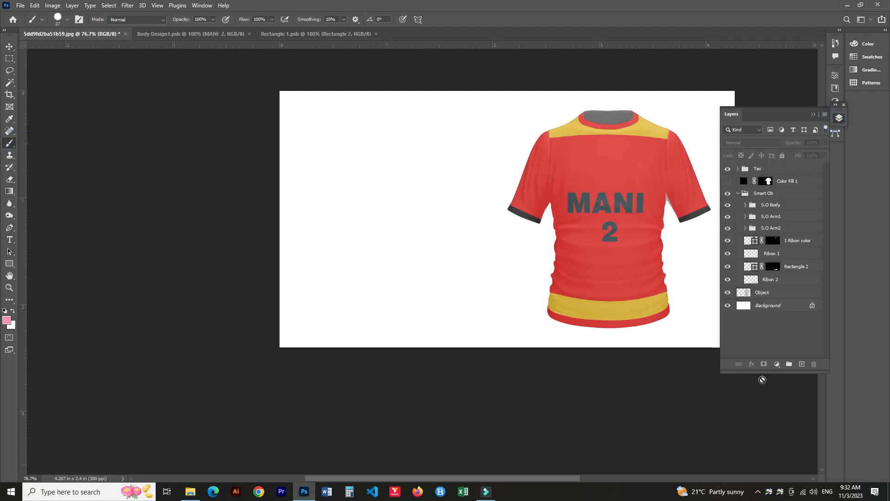
left_click(801, 365)
left_click_drag(554, 211, 420, 231)
scroll(449, 343, "up", 6)
left_click_drag(456, 346, 457, 272)
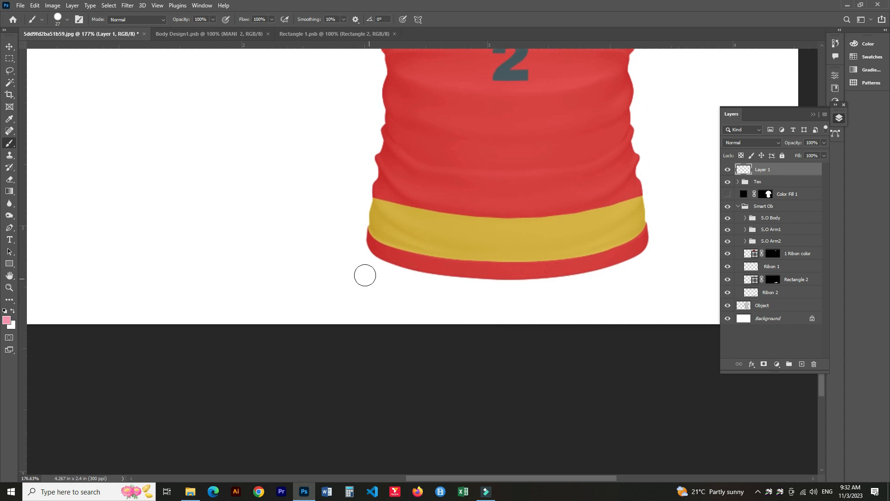
mouse_move(357, 260)
left_mouse_down()
mouse_move(377, 276)
mouse_move(450, 291)
mouse_move(532, 294)
mouse_move(595, 290)
mouse_move(655, 262)
left_mouse_up()
key("ctrl+z")
mouse_move(357, 259)
left_mouse_down()
mouse_move(421, 290)
mouse_move(560, 294)
mouse_move(593, 291)
mouse_move(667, 253)
left_mouse_up()
key("v")
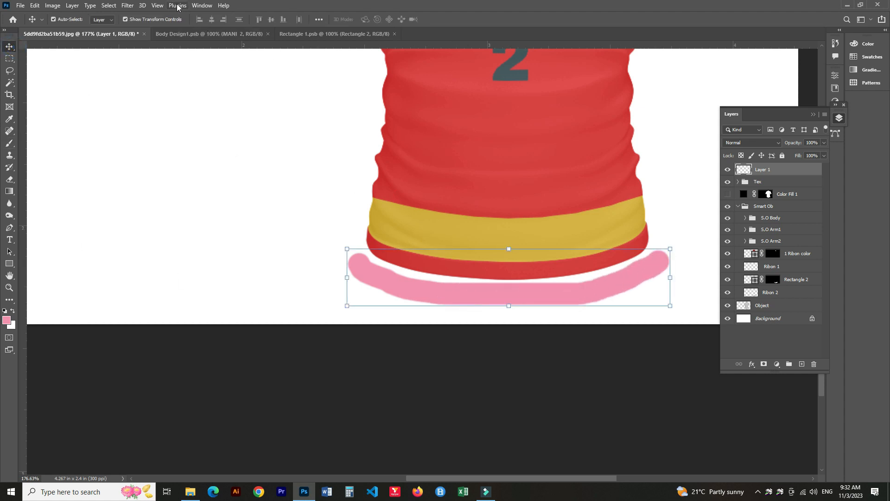
left_click(157, 5)
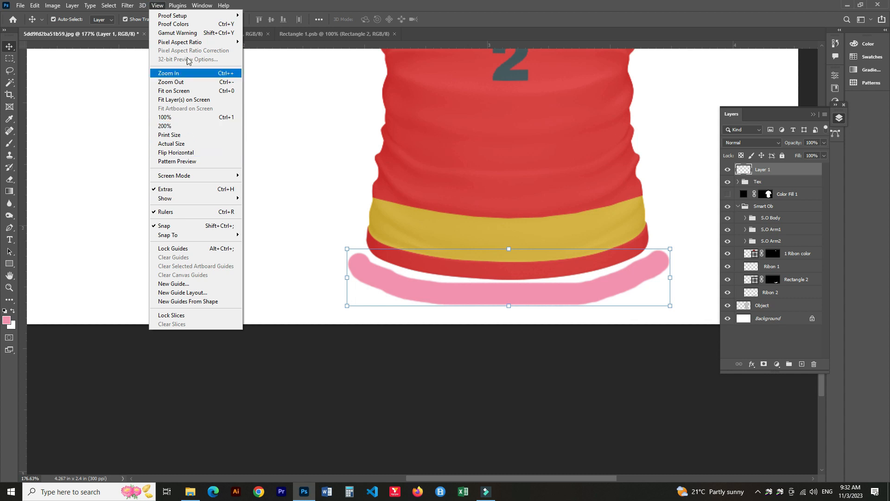
left_click(180, 9)
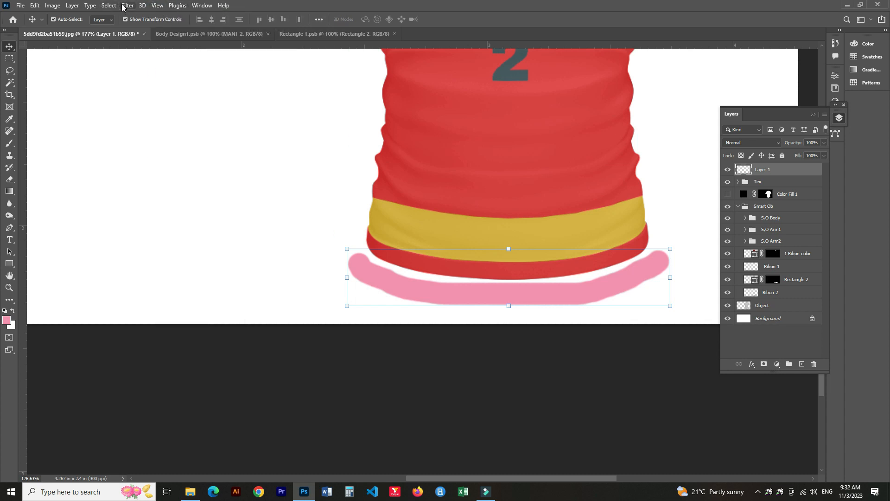
left_click(123, 7)
mouse_move(200, 130)
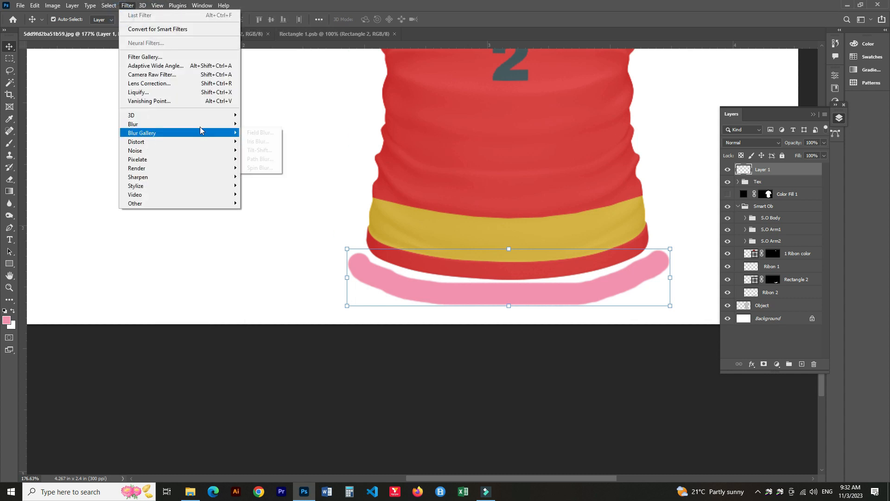
left_click(263, 160)
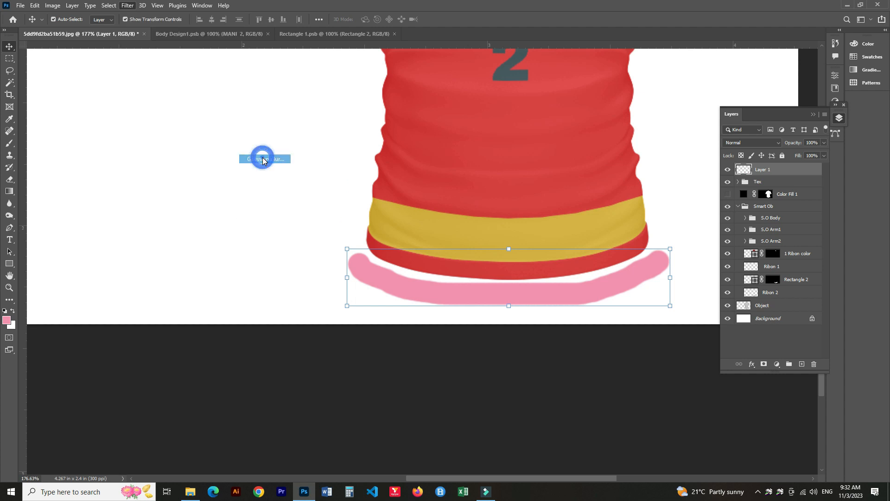
left_click_drag(377, 240, 426, 246)
key("ctrl+0")
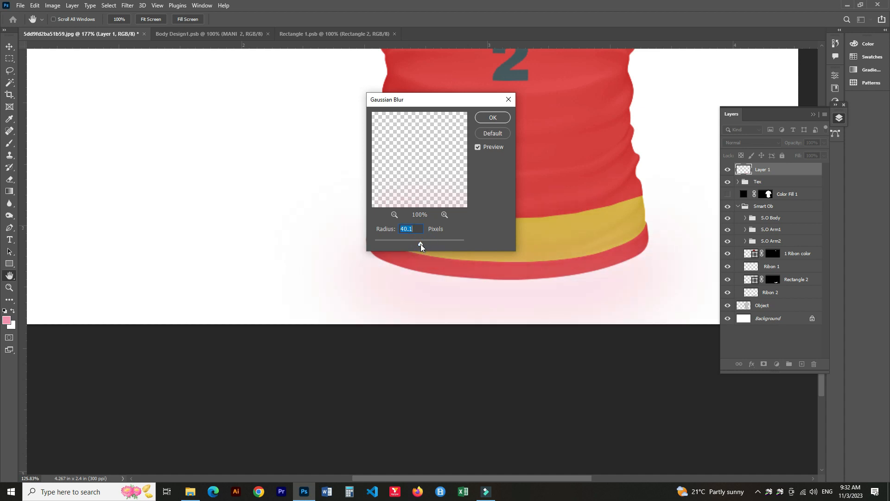
left_click(508, 99)
scroll(417, 253, "down", 3)
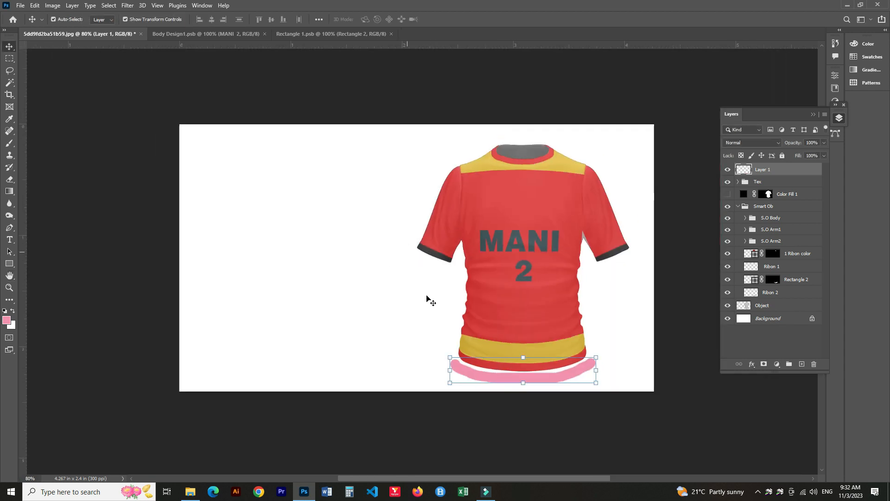
Apply a Gaussian Blur of 31.8 pixels to the pink stroke to soften the shadow.
left_click(158, 6)
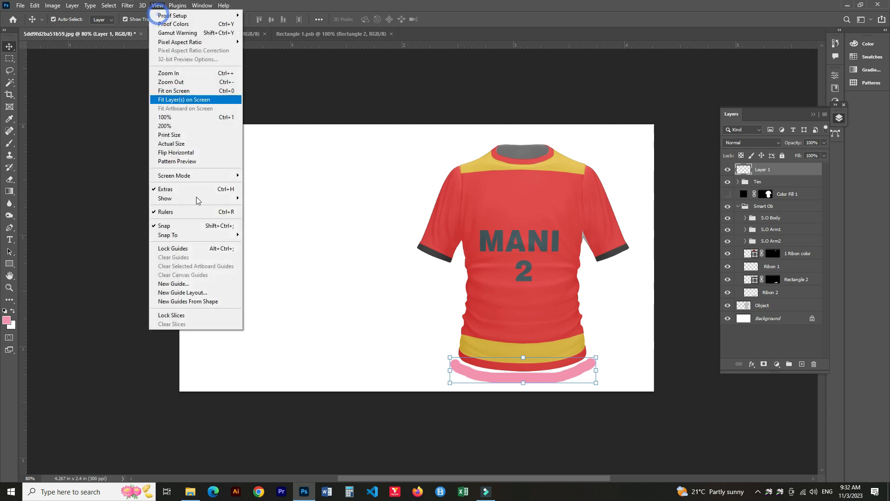
left_click(155, 7)
left_click(194, 6)
left_click(127, 5)
left_click(127, 5)
mouse_move(222, 133)
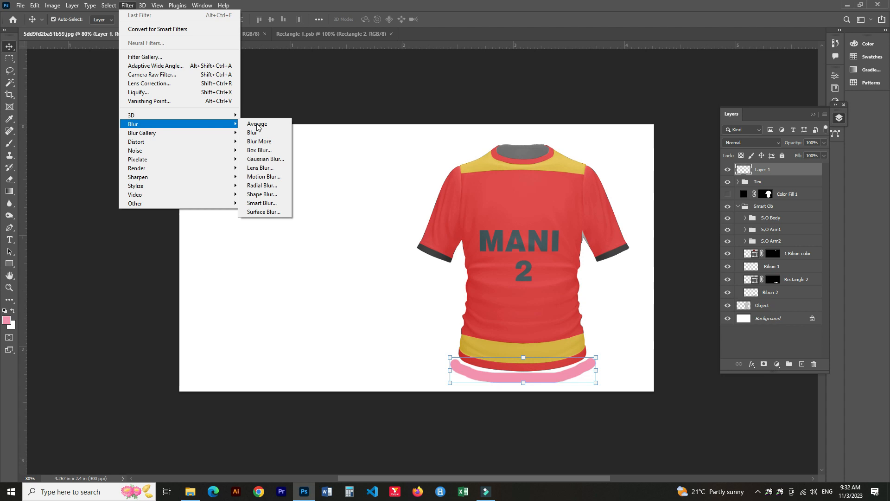
left_click(264, 158)
left_click_drag(413, 244, 418, 244)
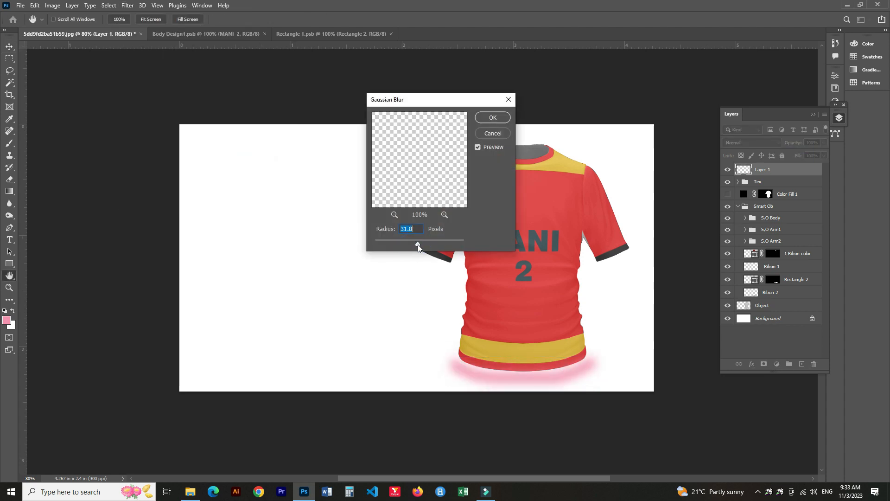
left_click(496, 118)
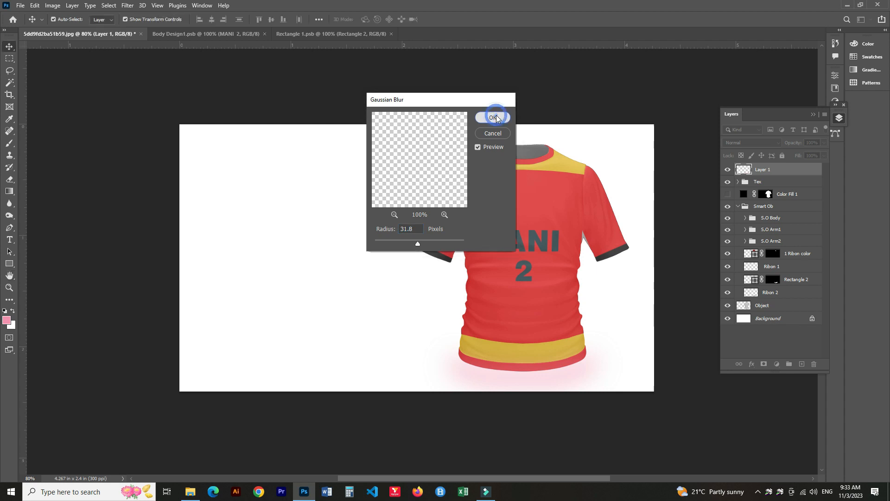
Rename the hem colour rectangle layer 2 ribon color.
left_click(259, 168)
scroll(320, 260, "down", 3)
left_click_drag(312, 239, 346, 237)
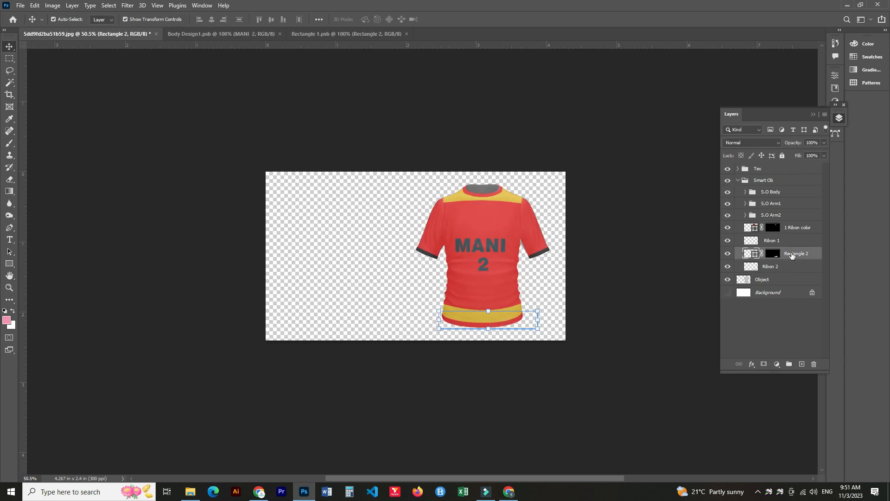
double_click(792, 253)
type("2 ribon color")
key("Return")
Group the four ribbon and ribbon colour layers and name the group Ribon color.
left_click(779, 267)
left_click(789, 227, "shift")
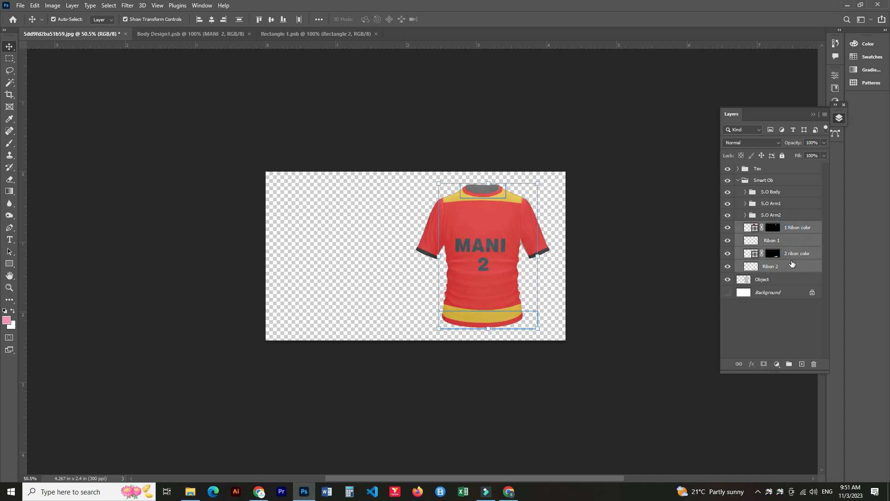
key("ctrl+g")
double_click(769, 227)
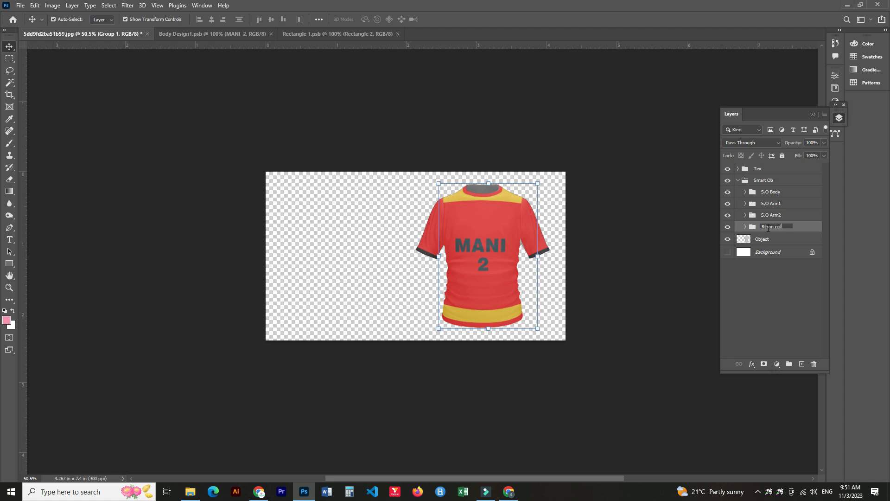
type("Ribon color")
key("Return")
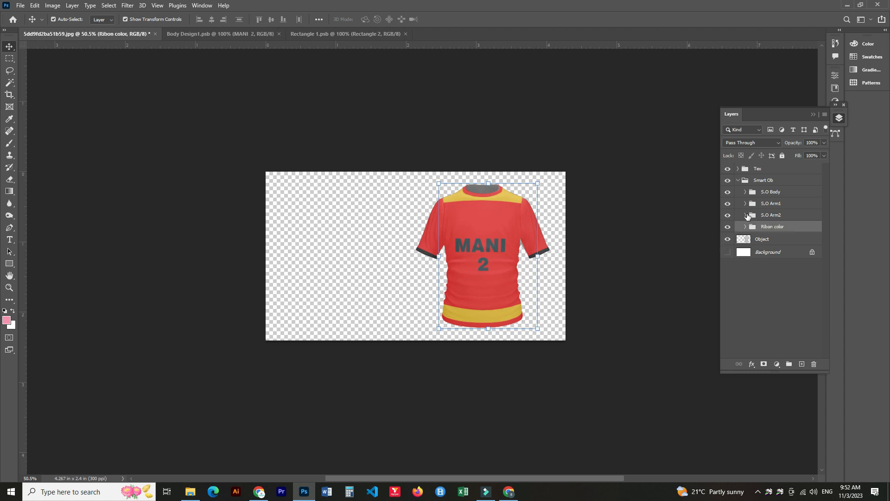
Delete the Body Design layer inside the S.O Body group.
left_click(746, 192)
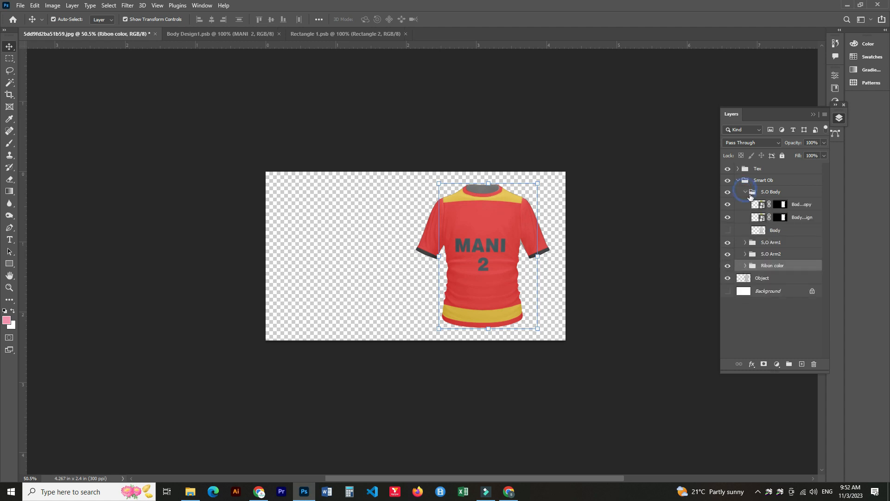
left_click(781, 216)
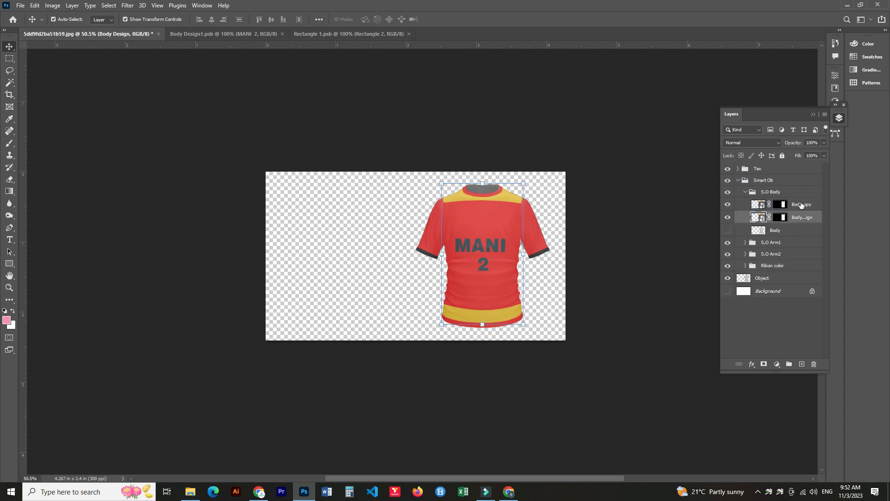
key("Delete")
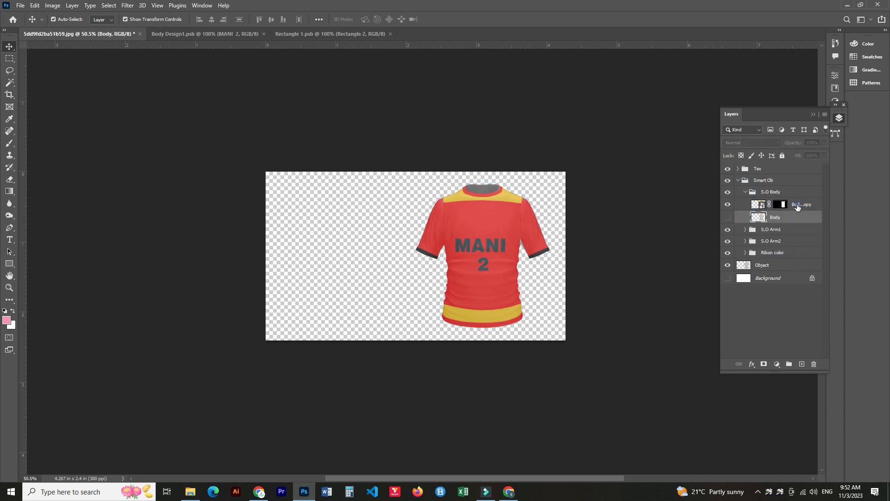
Duplicate the remaining body smart object, move the copy to the top of the layer stack and delete its mask.
left_click(797, 207)
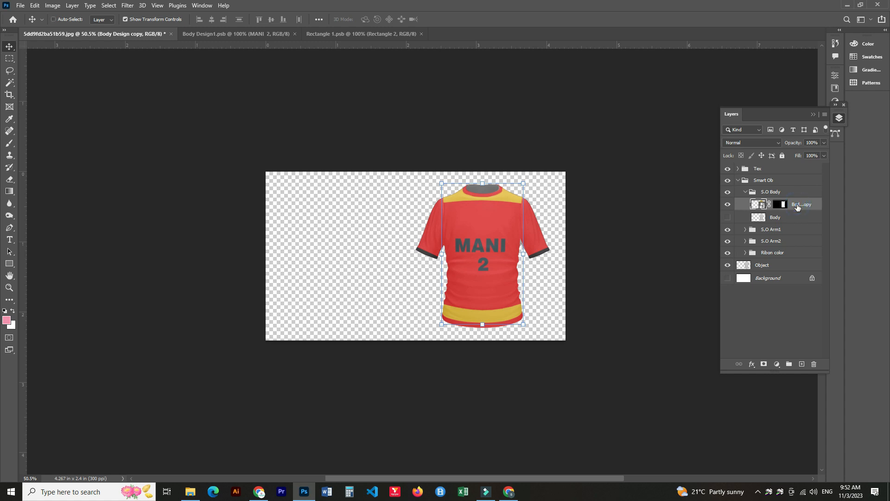
key("ctrl+j")
left_click(796, 217)
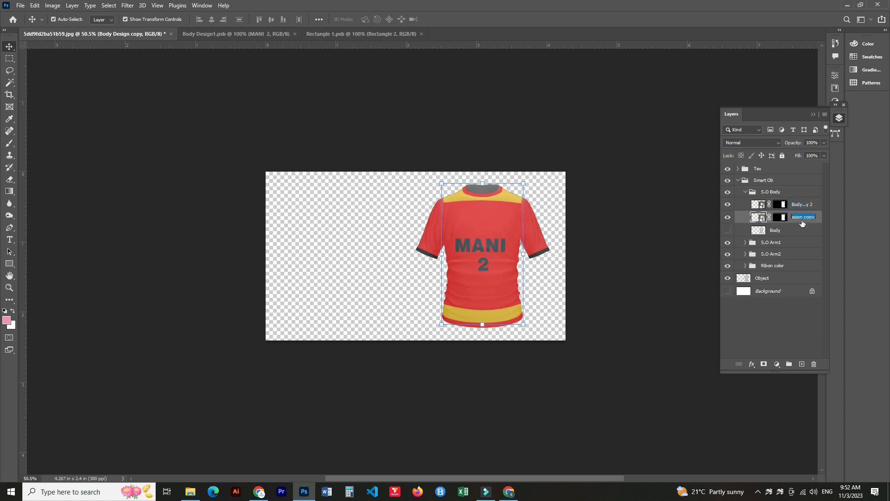
left_click(806, 231)
left_click(783, 209)
left_click_drag(783, 217, 771, 169)
left_click(769, 170)
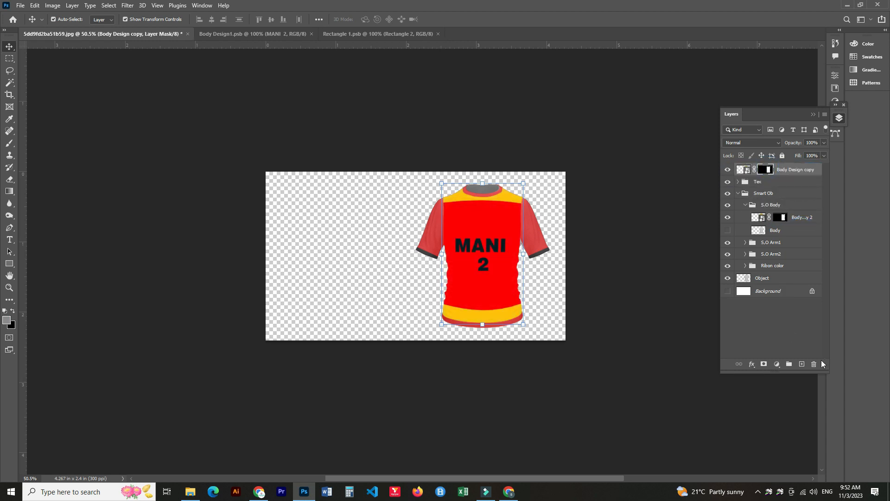
left_click(816, 365)
Rename the top body copy Body Design and hide it.
double_click(774, 170)
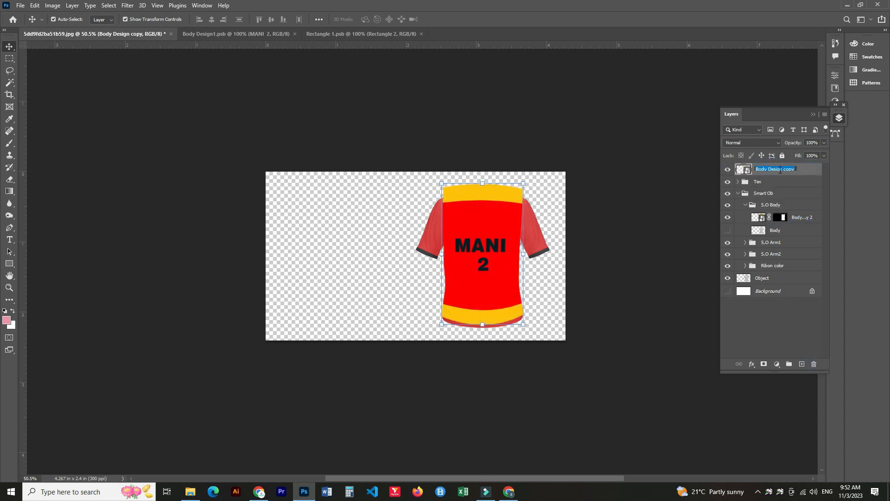
left_click(797, 168)
left_click(727, 171)
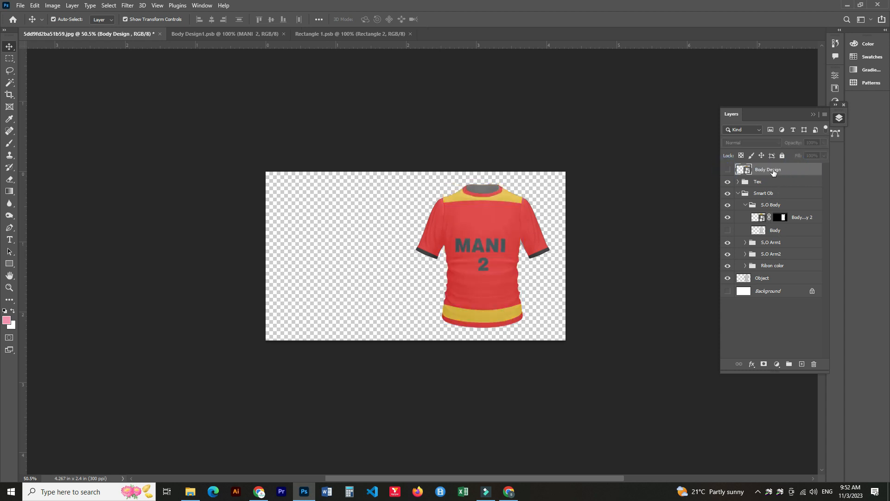
Duplicate the sleeve smart object in S.O Arm1, move the copy to the top and remove its mask.
left_click(745, 205)
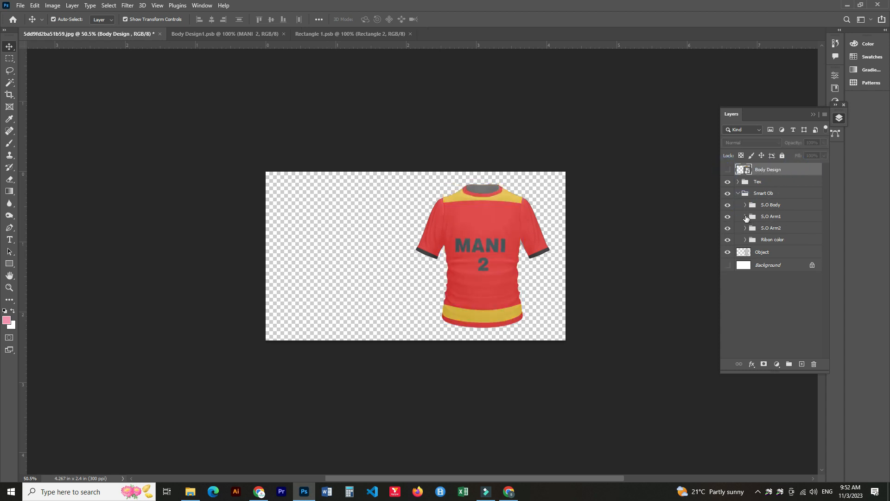
left_click(745, 216)
left_click(794, 230)
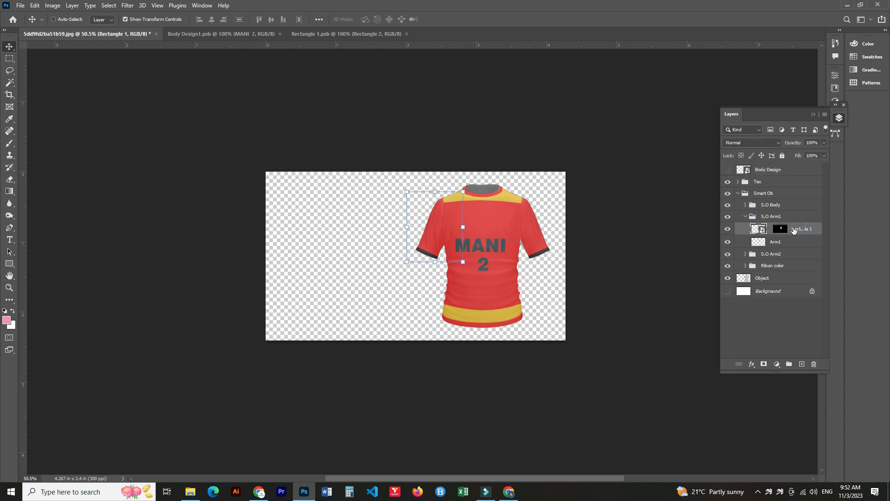
key("ctrl+j")
left_click_drag(794, 242, 814, 364)
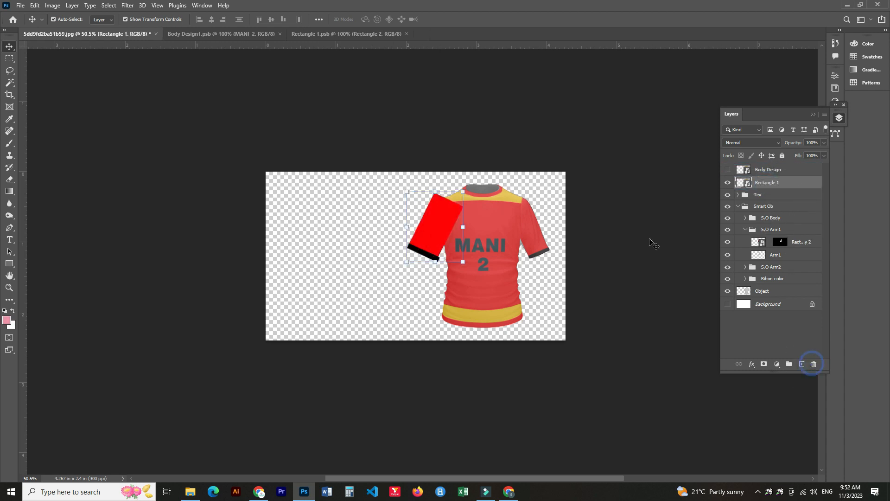
Hide the top sleeve copy and rename it Arm 1.
left_click(727, 182)
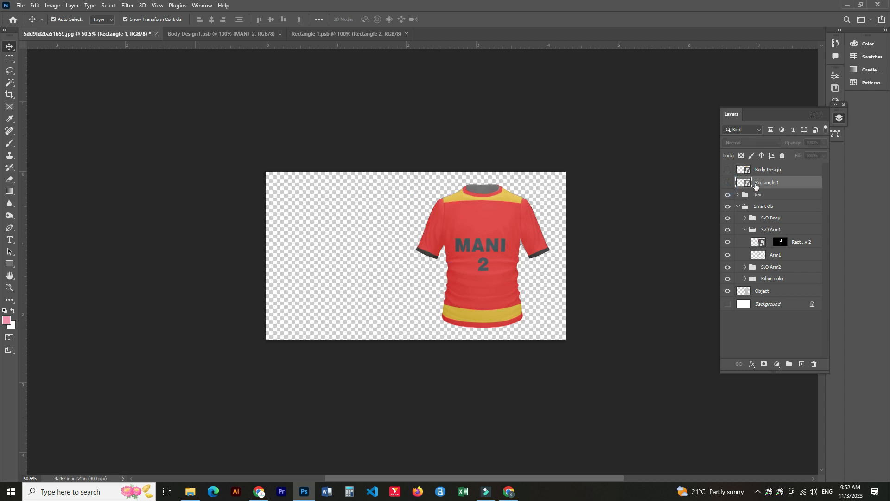
double_click(769, 184)
type("Arm")
key("Return")
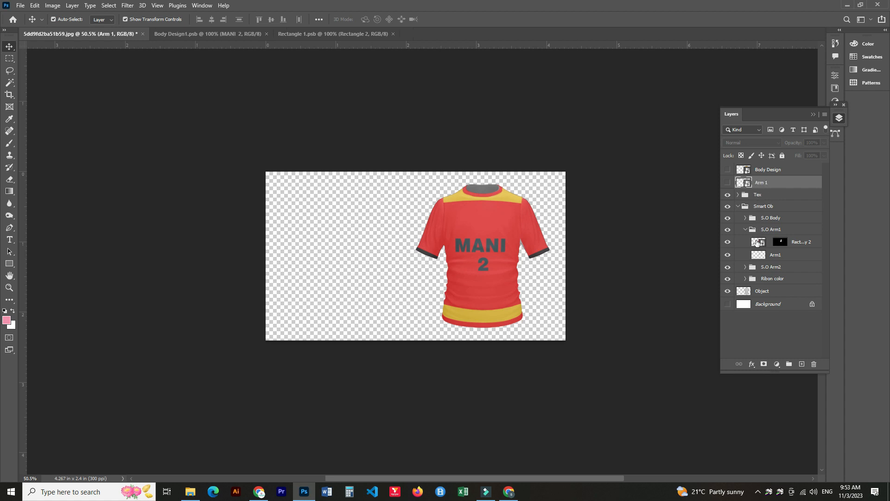
Duplicate the sleeve smart object in S.O Arm2, move the copy to the top of the stack and delete its mask.
left_click(745, 229)
left_click(745, 241)
left_click(781, 253)
key("ctrl+j")
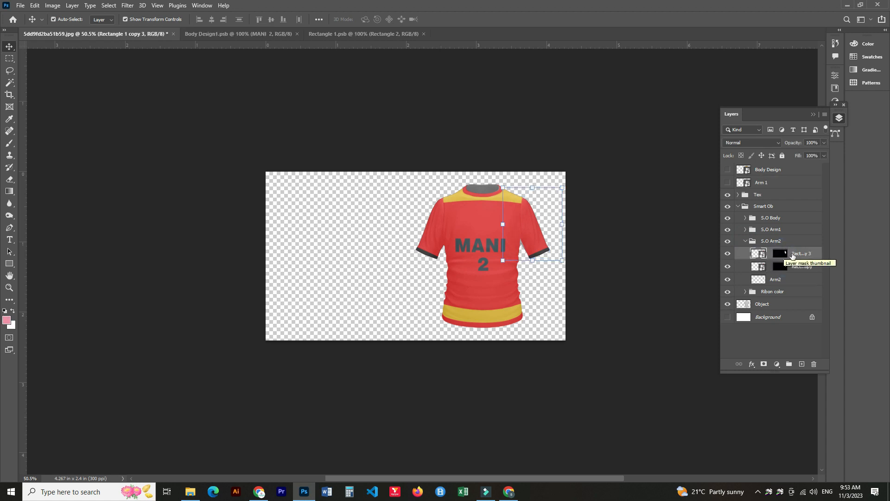
left_click_drag(780, 167, 771, 173)
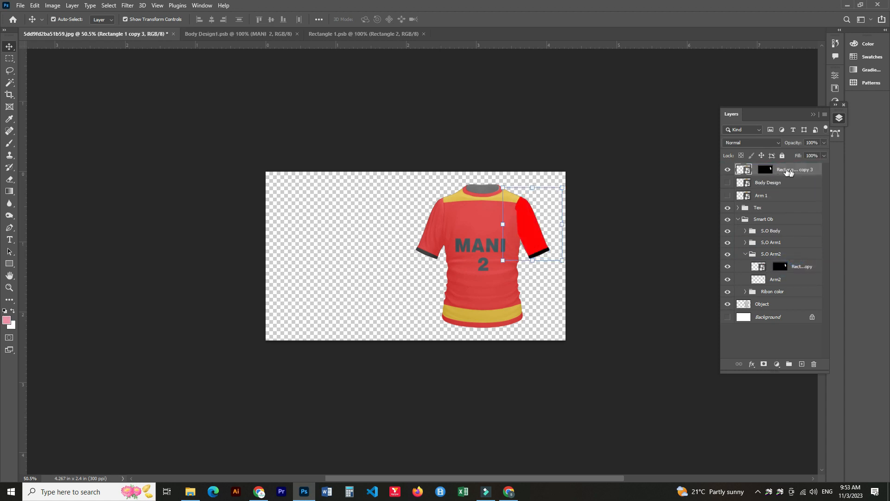
left_click(765, 170)
left_click(813, 364)
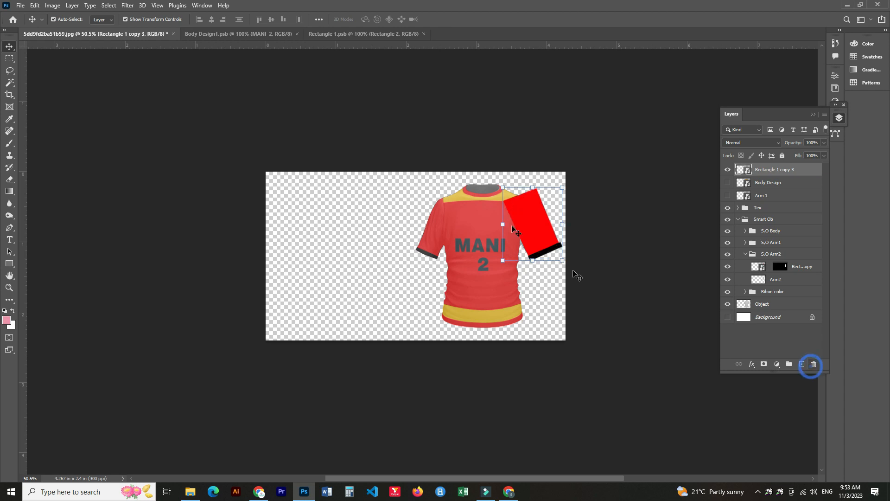
Rename the top sleeve copy Arm 2, place it below Arm 1 and hide it.
double_click(778, 170)
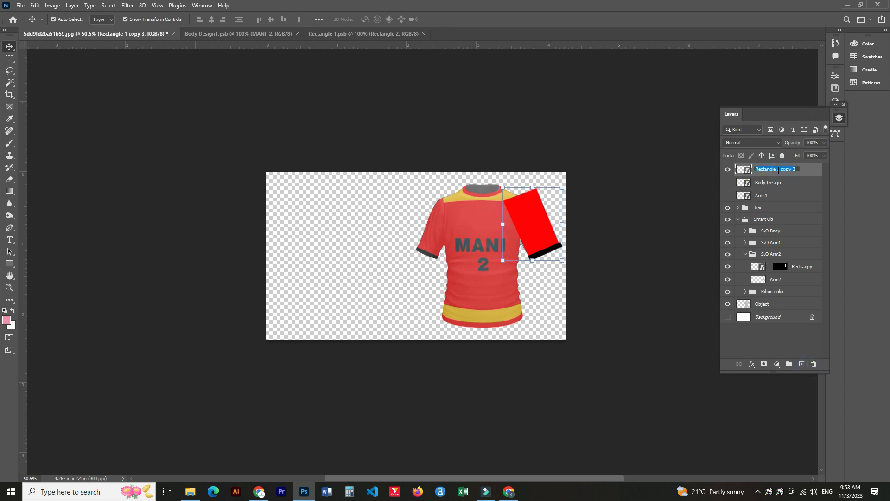
type("Arm 2")
key("Return")
left_click_drag(790, 172, 793, 204)
left_click(727, 195)
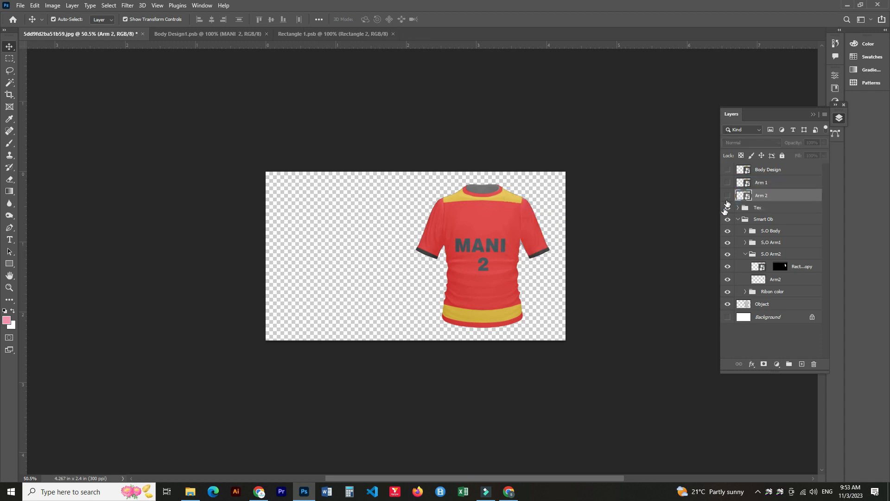
Open the Body Design smart object for editing.
left_click(745, 254)
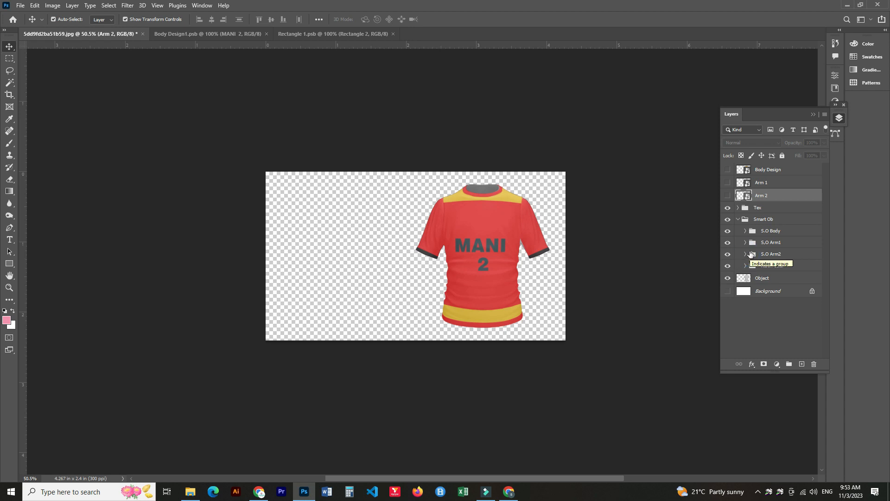
left_click(777, 267)
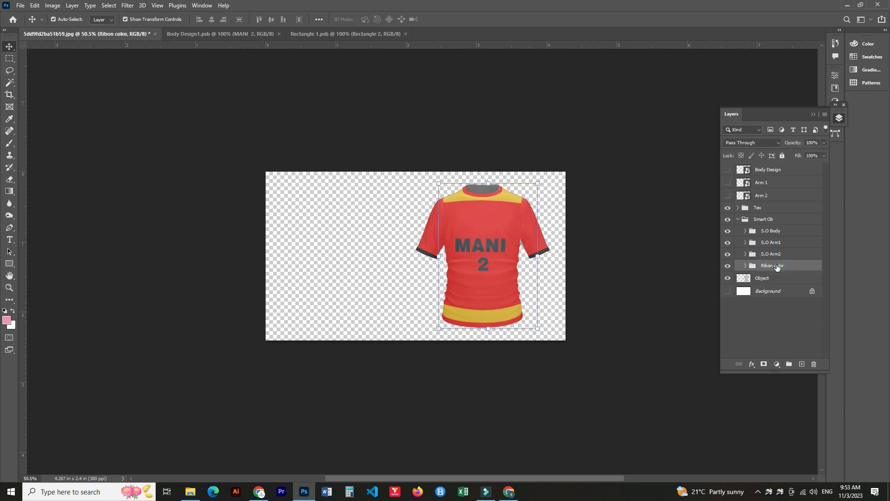
double_click(750, 170)
left_click(469, 193)
Place a player photo from File Explorer into the body design and scale it to fill the whole canvas.
mouse_move(259, 495)
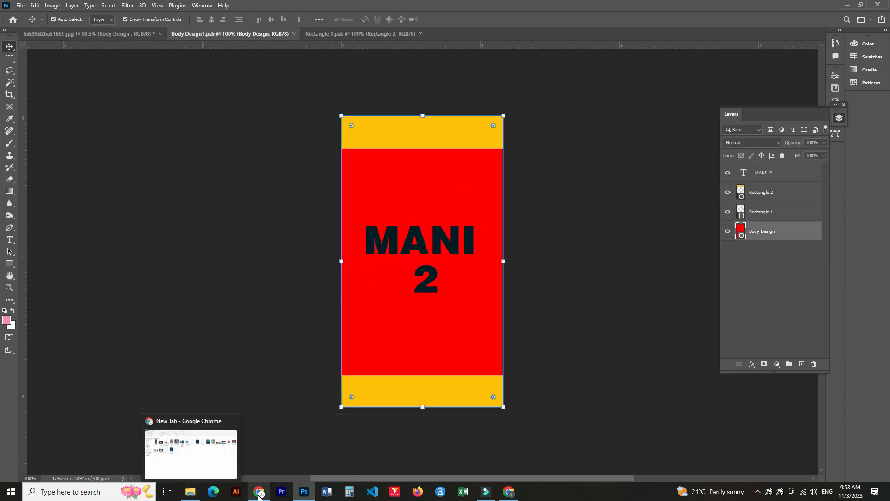
left_click(190, 492)
left_click_drag(309, 139, 419, 310)
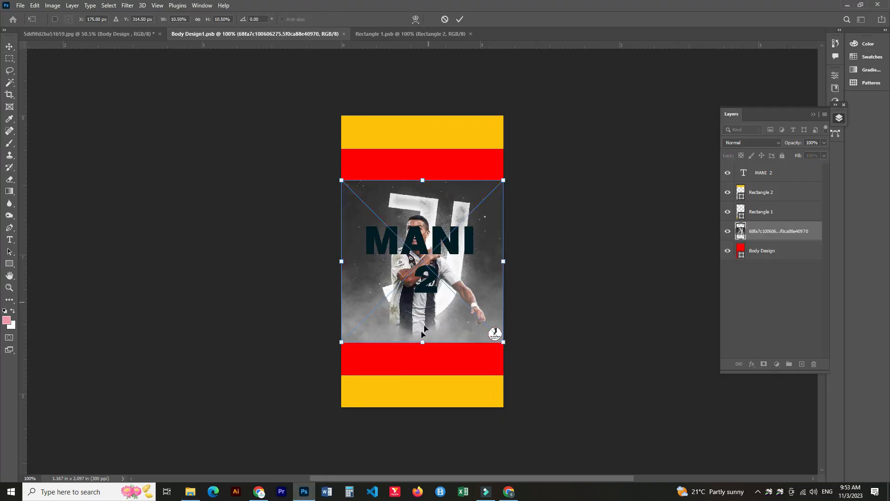
left_click_drag(422, 341, 420, 410)
key("ctrl+z")
left_click_drag(423, 341, 430, 409)
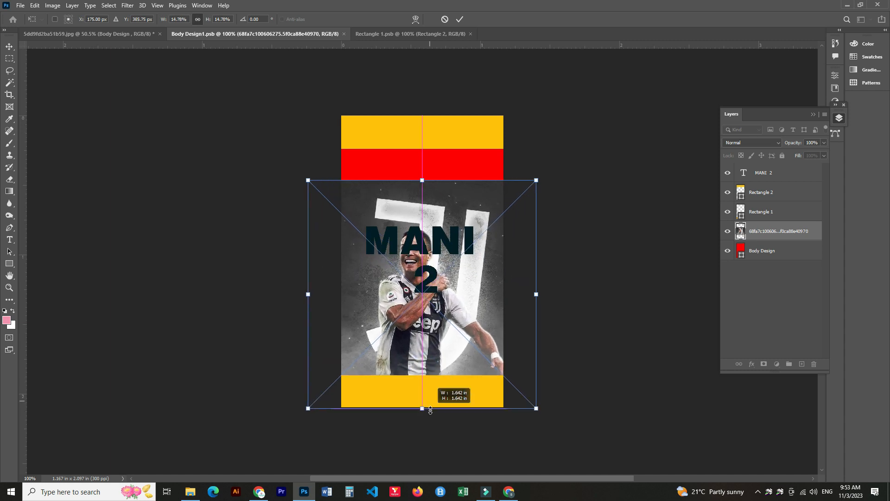
left_click_drag(423, 180, 434, 116)
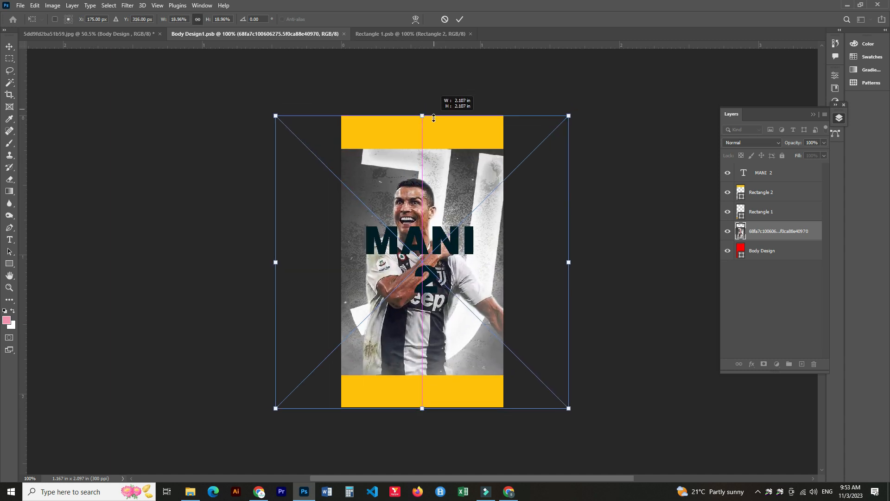
key("Return")
Hide the MANI 2 text, both rectangles and the red Body Design layer, leaving only the photo visible.
left_click(728, 192)
left_click(727, 250)
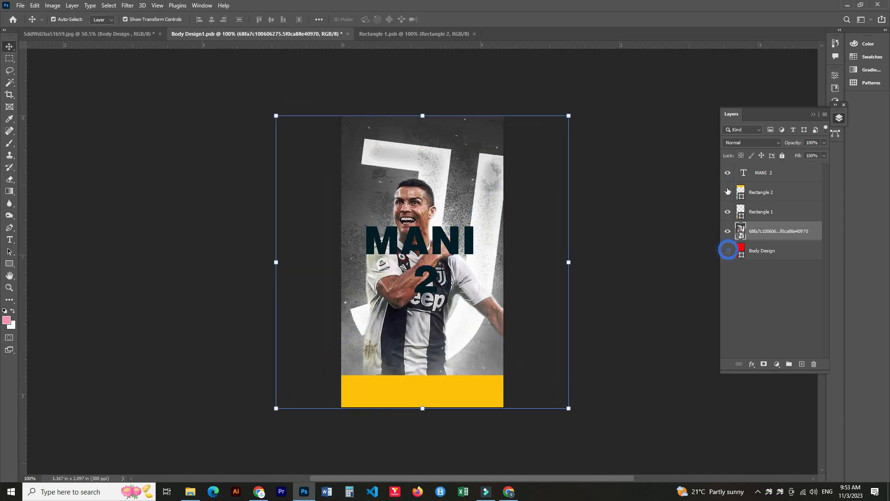
left_click(728, 173)
left_click(727, 172)
left_click(727, 173)
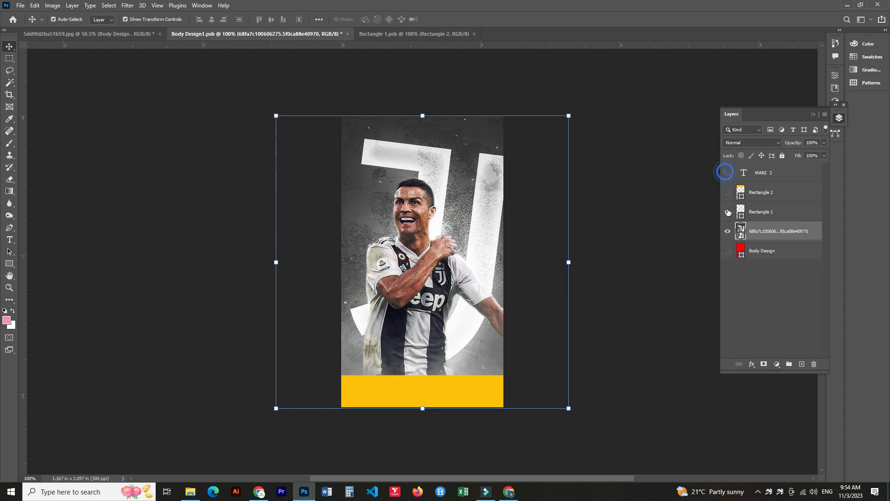
left_click(727, 211)
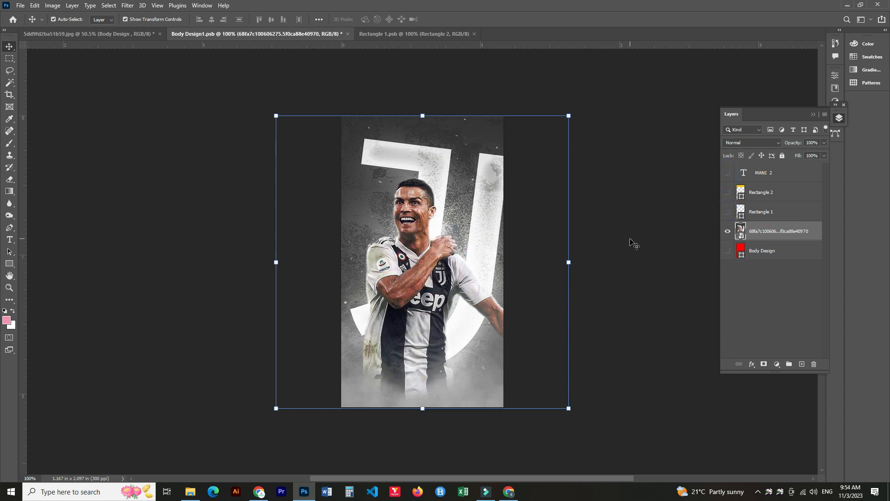
Save the body smart object and return to the T-shirt mockup document.
left_click(654, 277)
key("ctrl+s")
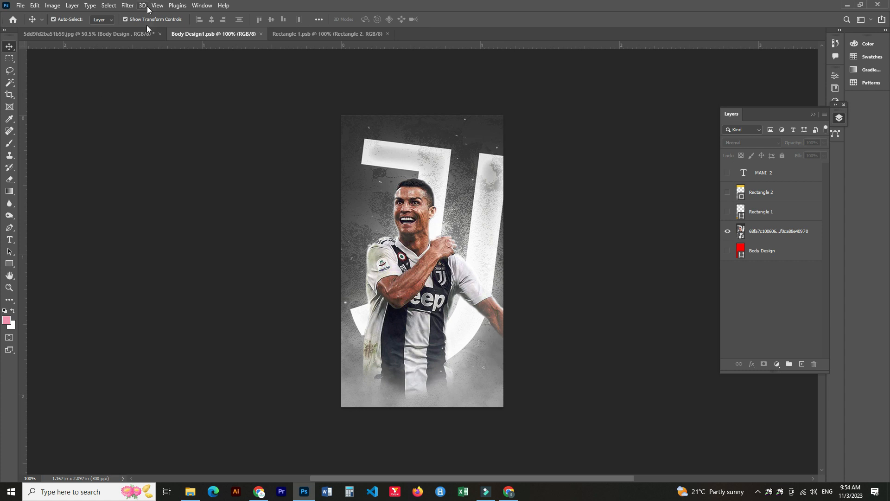
left_click(78, 34)
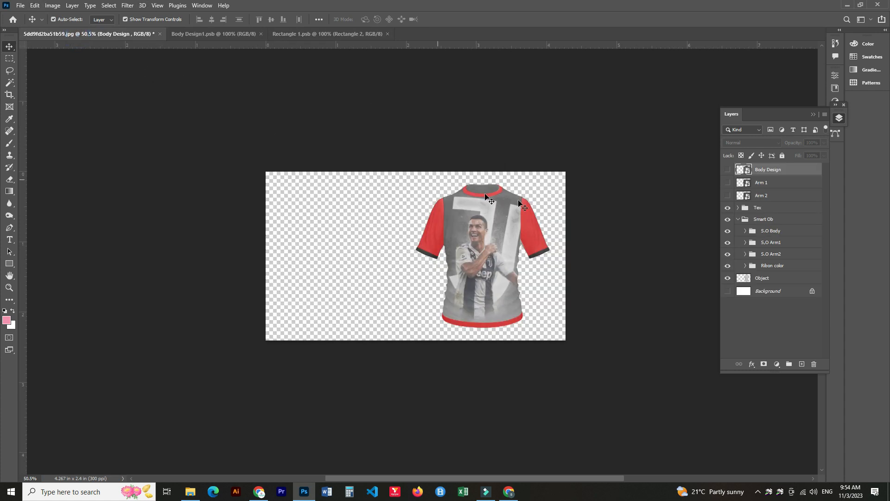
left_click(547, 245)
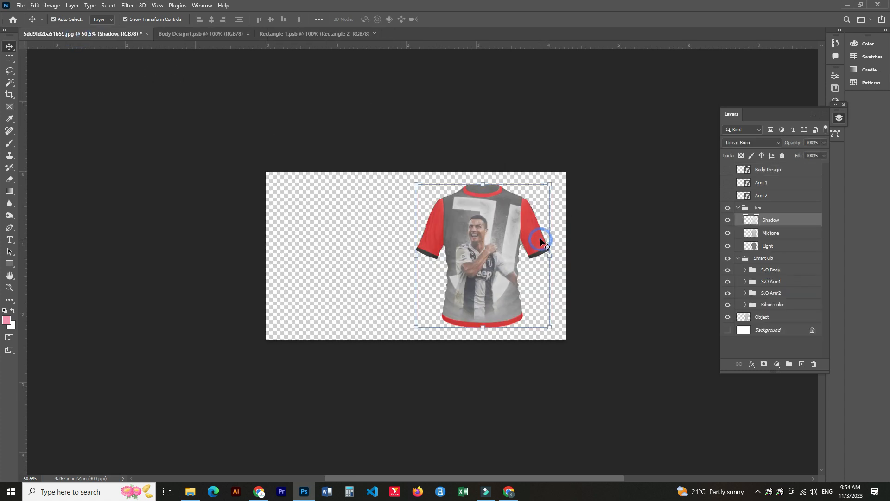
In the Arm 1 smart object, hide the black cuff rectangle, recolor the sleeve rectangle to a sampled light grey, and save.
double_click(747, 183)
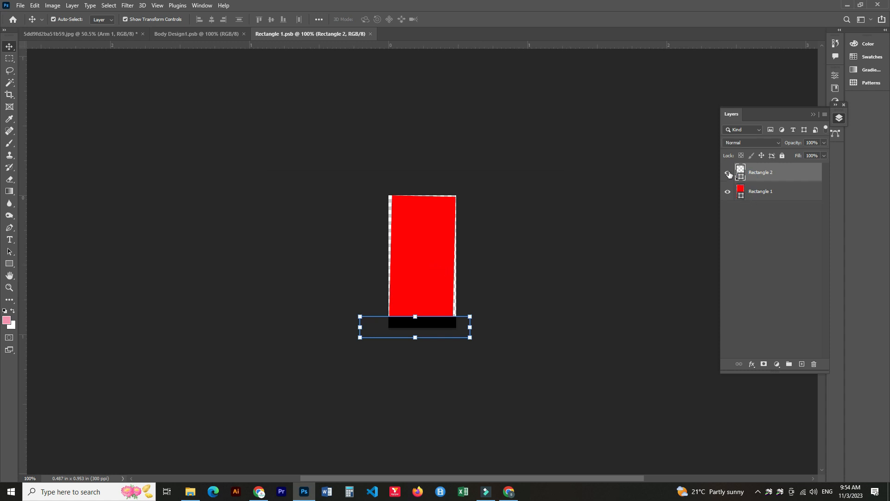
left_click(728, 174)
double_click(740, 191)
left_click(554, 167)
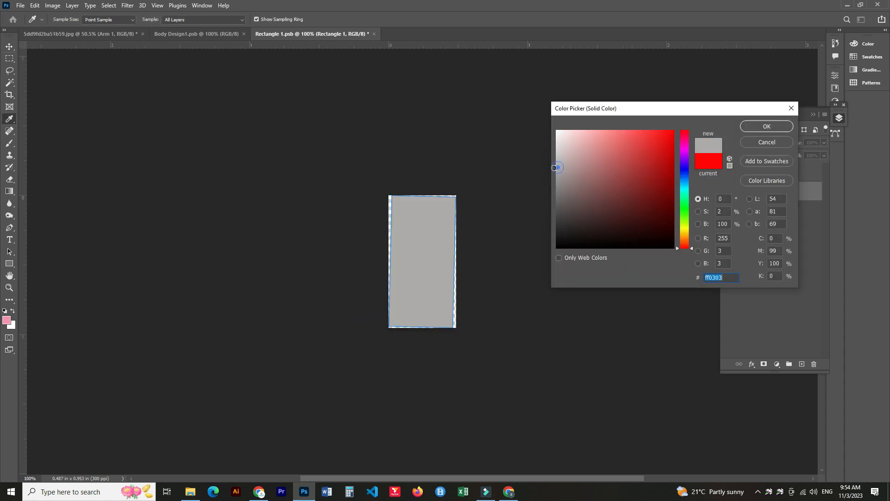
left_click(766, 126)
key("ctrl+s")
Back in the mockup, recolor the first ribbon color fill to grey #777777 sampled from the shirt.
left_click(79, 34)
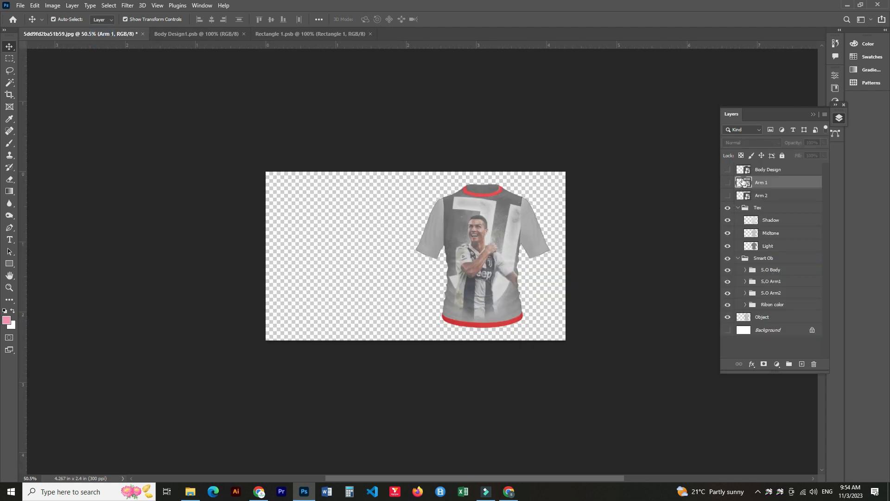
left_click(745, 304)
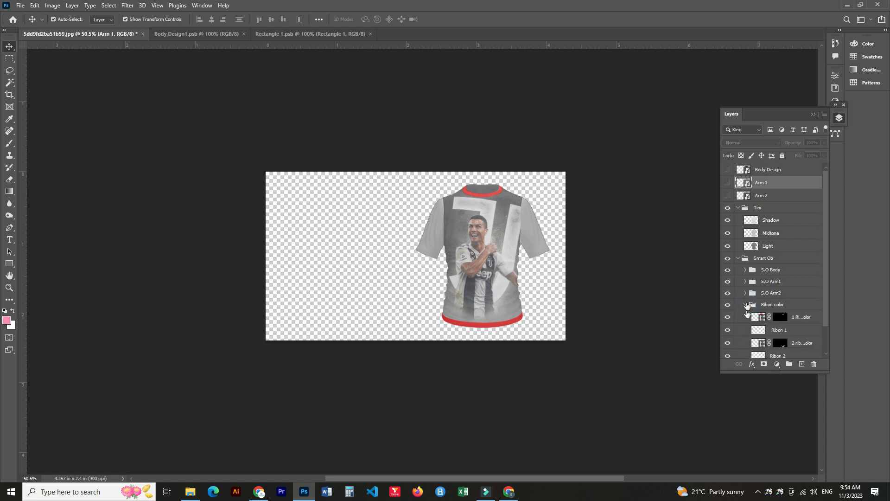
scroll(767, 297, "down", 2)
double_click(762, 292)
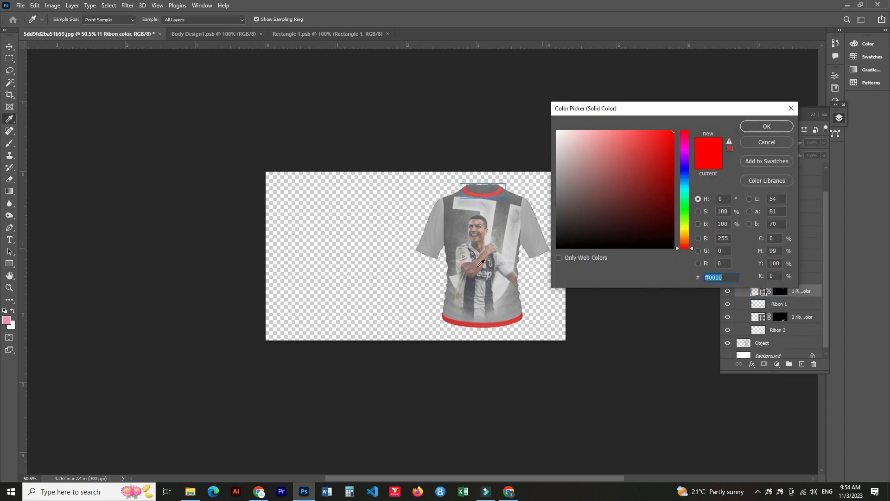
left_click(461, 231)
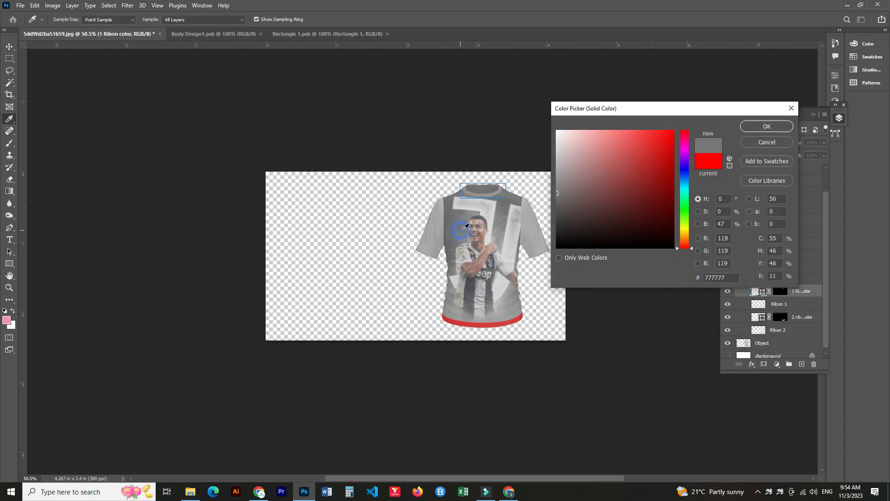
left_click(755, 129)
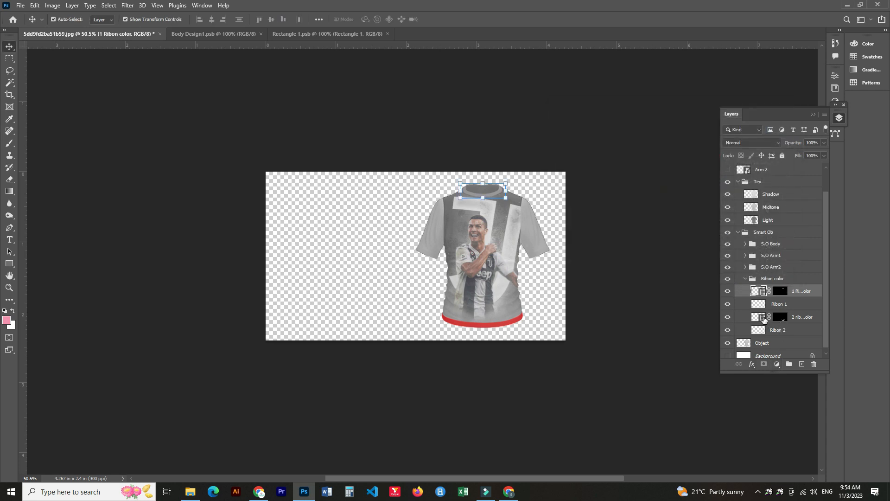
Recolor the second ribbon color fill to light grey #c8c8c5 sampled from the canvas.
double_click(762, 319)
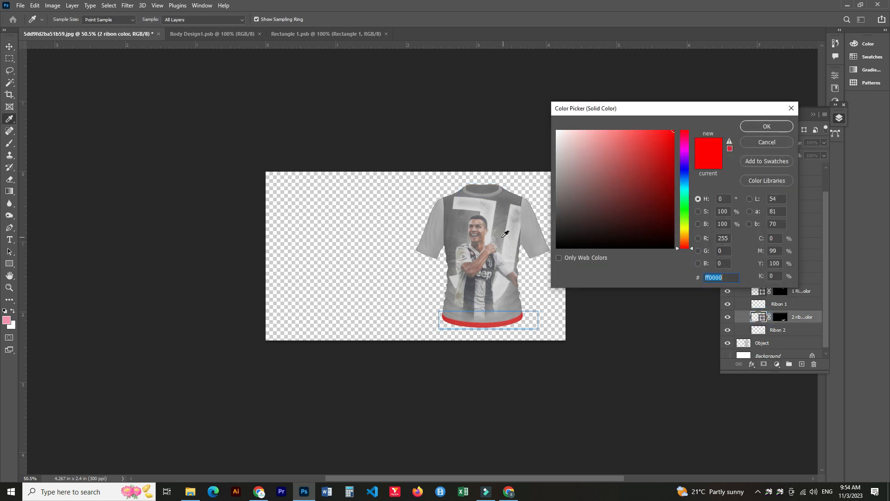
left_click(500, 239)
left_click(513, 243)
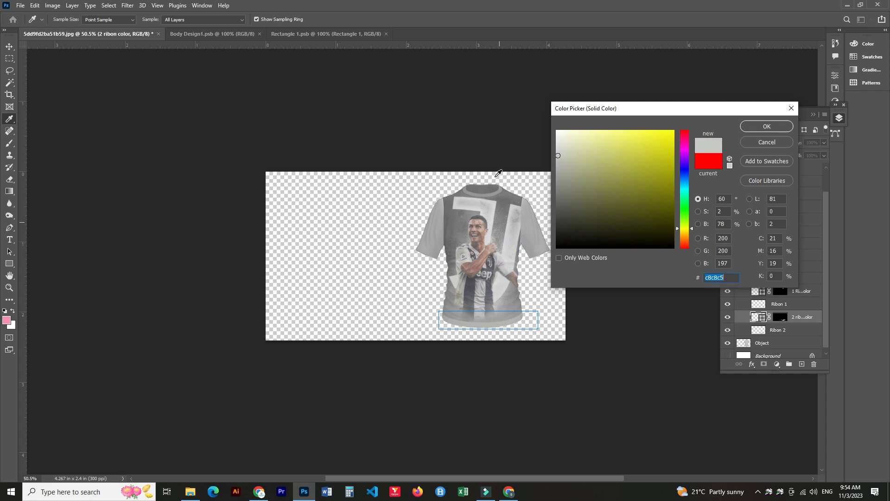
left_click(767, 126)
Collapse the Ribon color group and show the white Background layer.
left_click(813, 114)
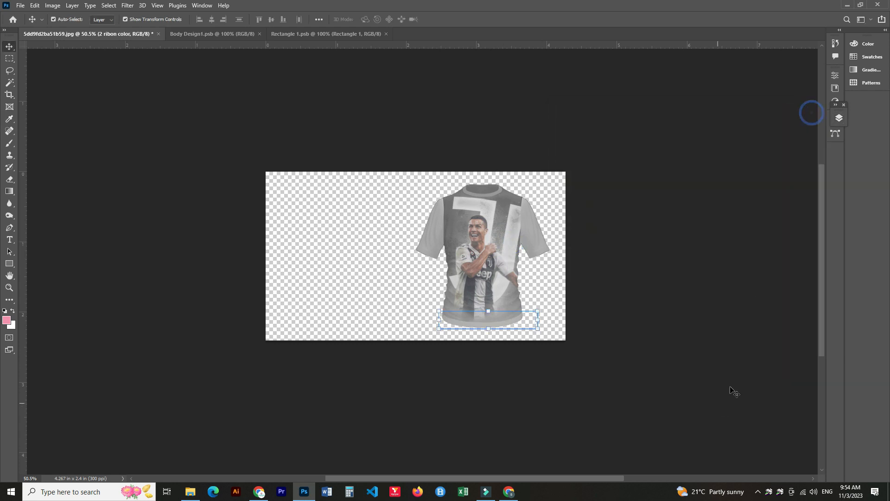
left_click(840, 118)
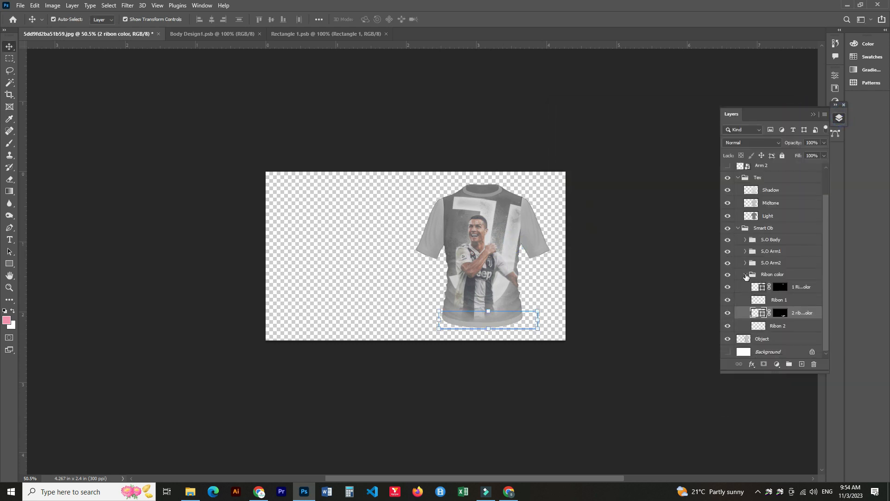
left_click(746, 276)
left_click(727, 330)
left_click(415, 350)
scroll(481, 273, "up", 10)
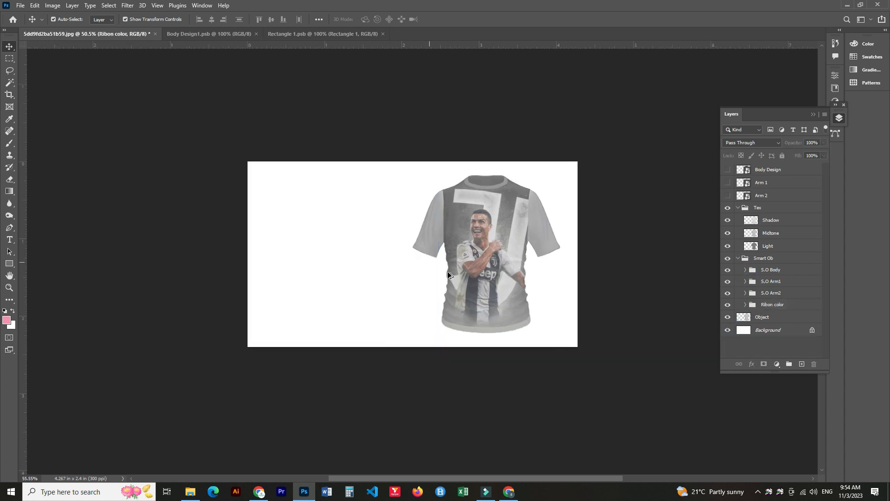